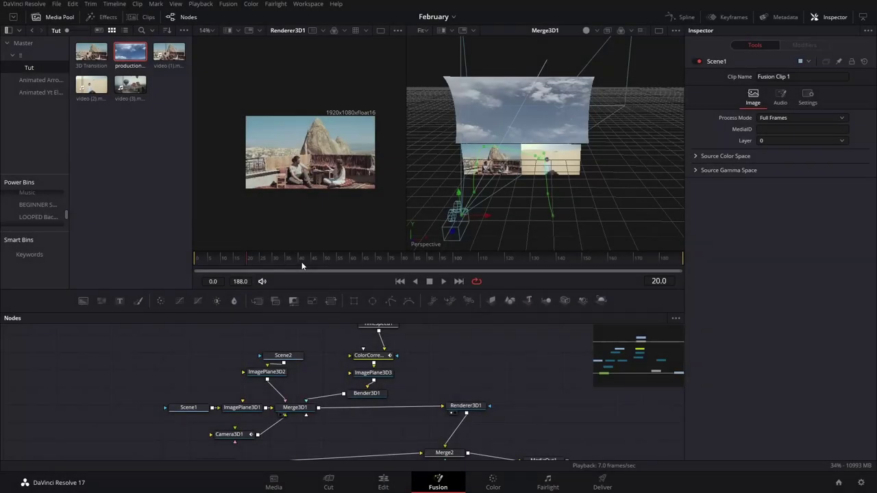
Preview the finished 3D transition at several frames in the Fusion composition and on the editing timeline
{"action": "left_click", "coordinate": [302, 265]}
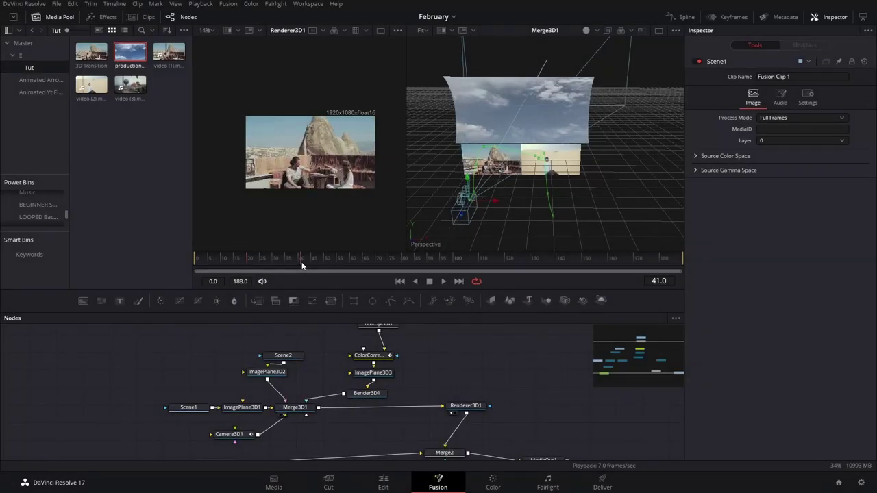
{"action": "left_click", "coordinate": [253, 259]}
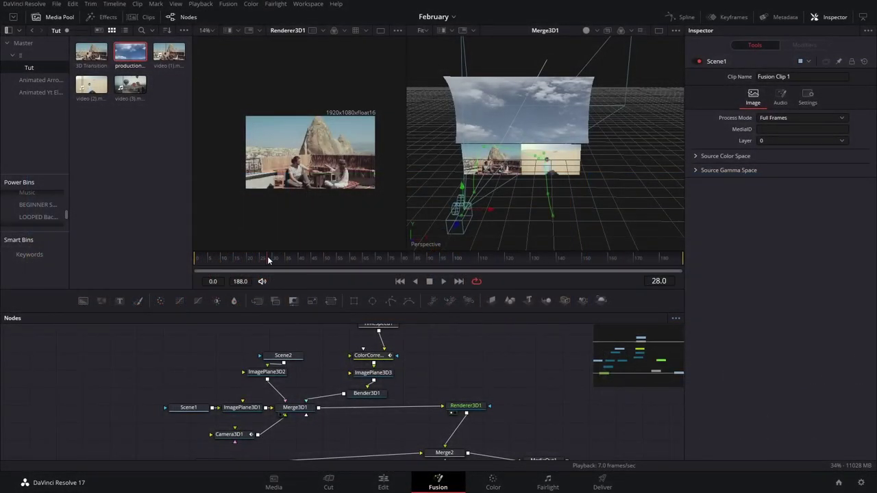
{"action": "left_click_drag", "start_coordinate": [267, 257], "coordinate": [296, 257]}
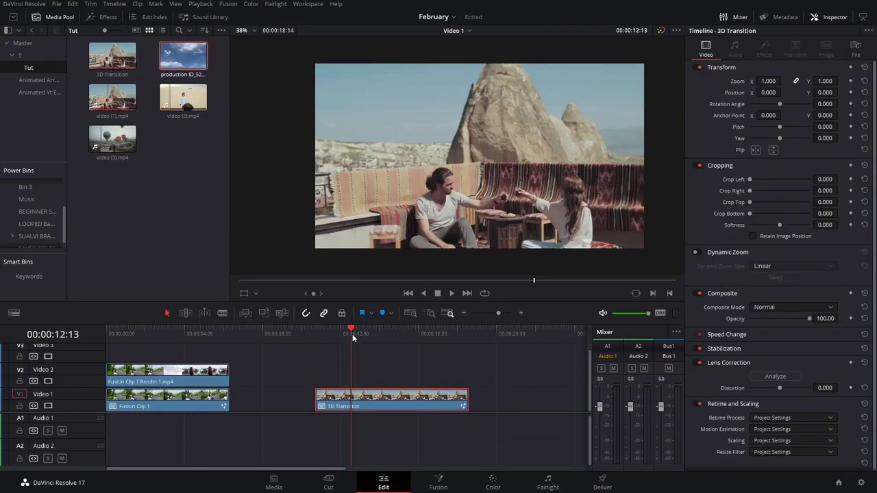
{"action": "left_click_drag", "start_coordinate": [352, 333], "coordinate": [360, 332]}
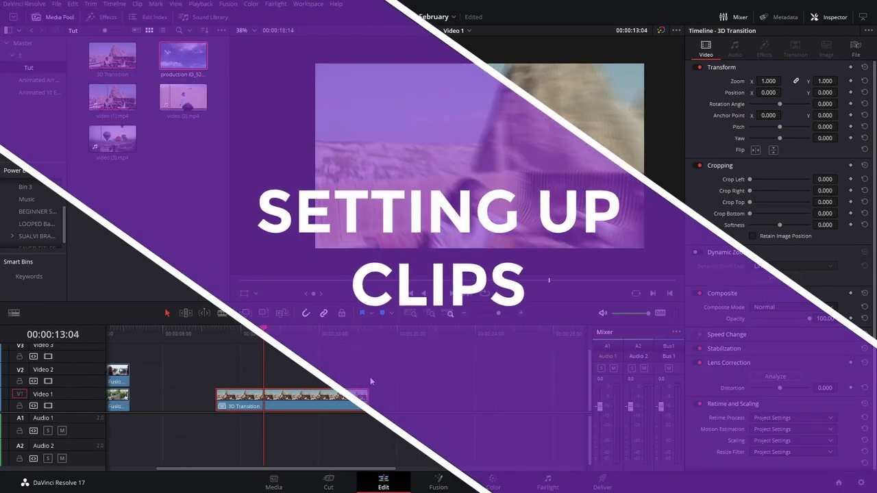
Place video (1).mp4 on Video 1 after the 3D Transition clip, unlink it and delete its audio
{"action": "scroll", "coordinate": [372, 382], "scroll_direction": "right", "scroll_amount": 3}
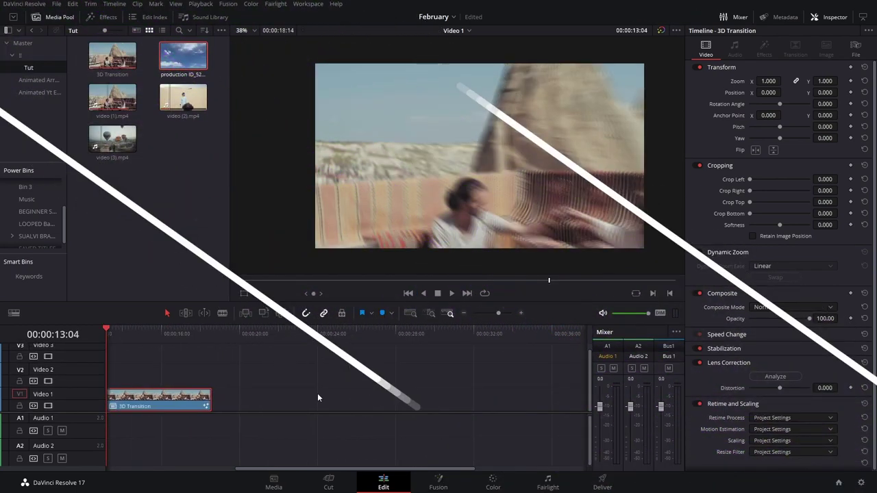
{"action": "left_click", "coordinate": [176, 151]}
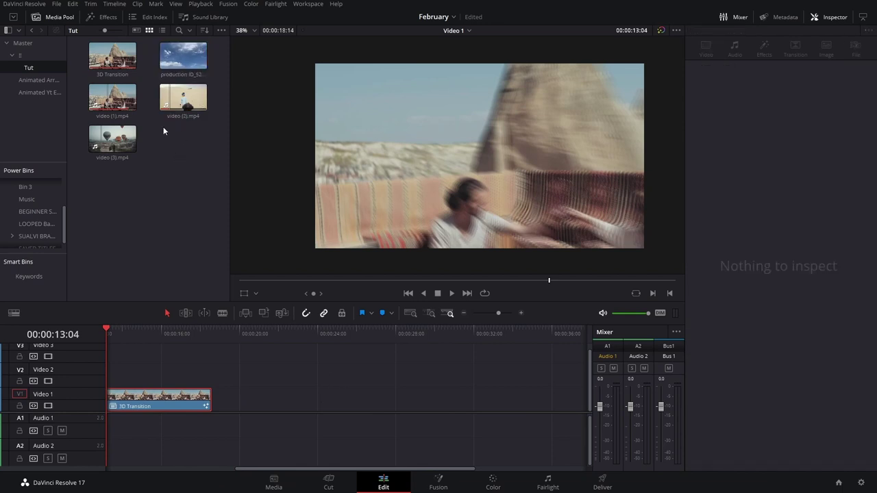
{"action": "left_click_drag", "start_coordinate": [121, 98], "coordinate": [269, 401]}
{"action": "right_click", "coordinate": [272, 399]}
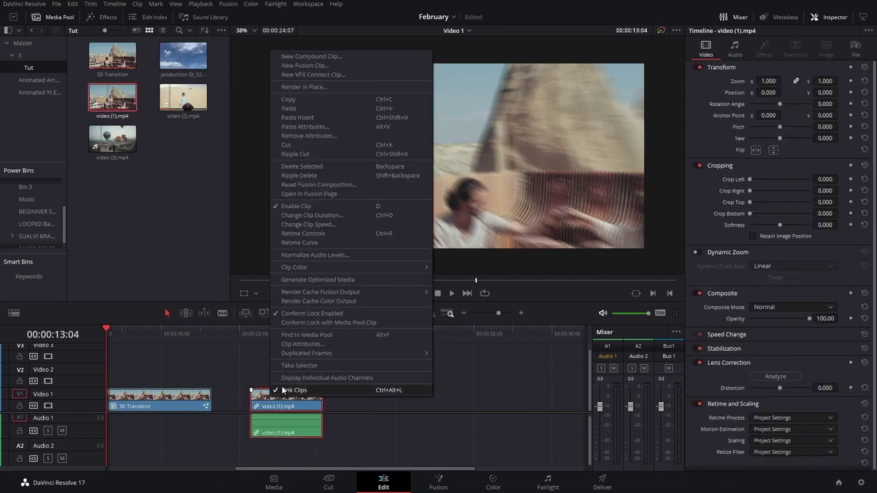
{"action": "left_click", "coordinate": [282, 390]}
{"action": "left_click", "coordinate": [287, 425]}
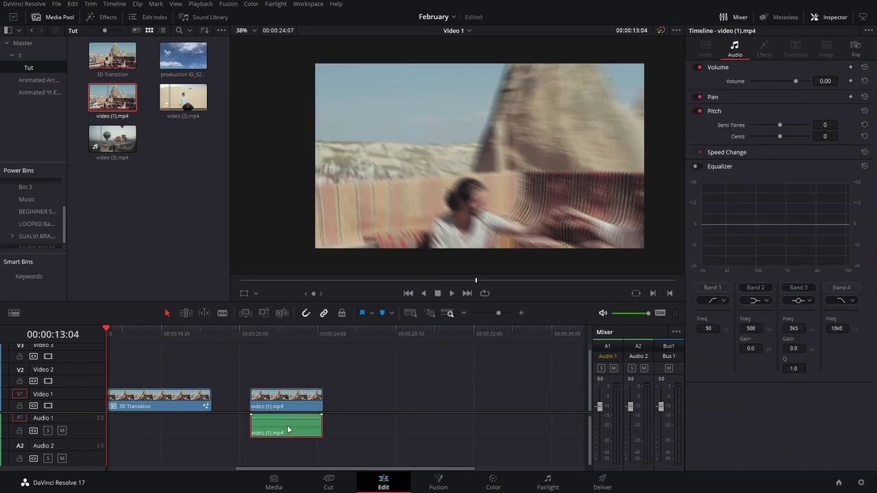
{"action": "key", "text": "Delete"}
Play video (1).mp4 to 00:00:23:04, place video (2).mp4 there on Video 2, unlink it and delete its audio
{"action": "left_click", "coordinate": [254, 335]}
{"action": "key", "text": "space"}
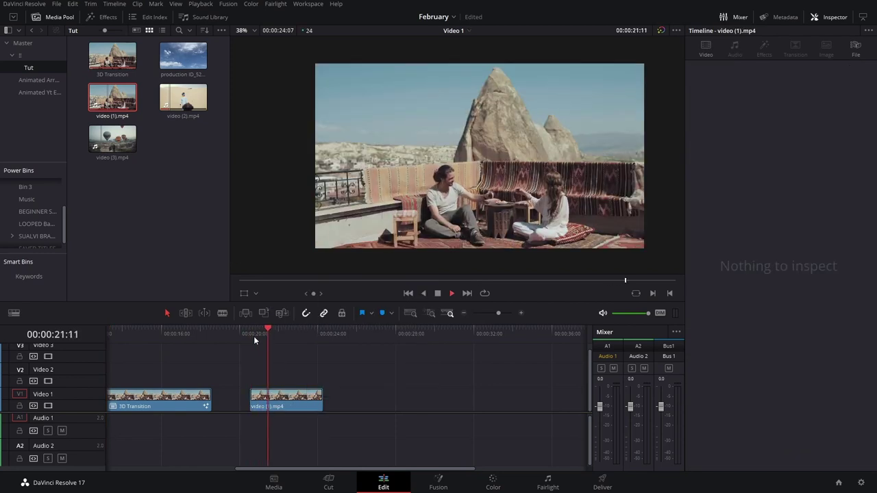
{"action": "key", "text": "space"}
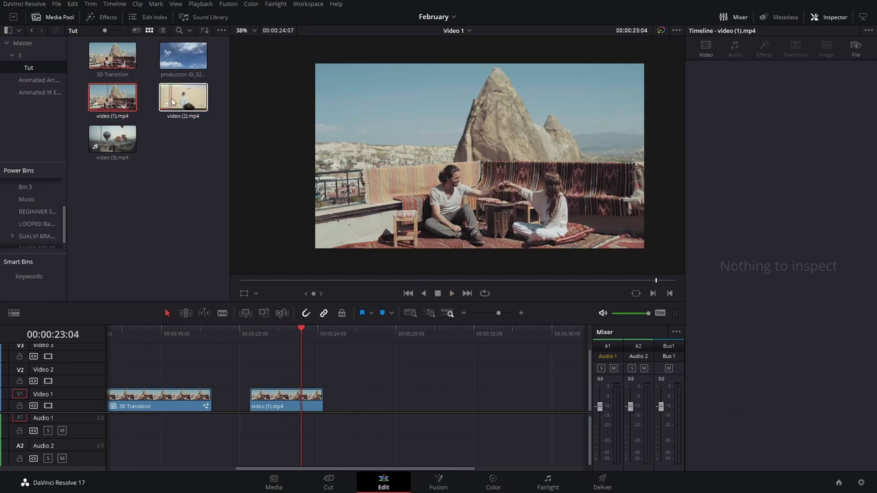
{"action": "left_click_drag", "start_coordinate": [173, 102], "coordinate": [322, 385]}
{"action": "right_click", "coordinate": [321, 385]}
{"action": "left_click", "coordinate": [342, 378]}
{"action": "left_click", "coordinate": [327, 454]}
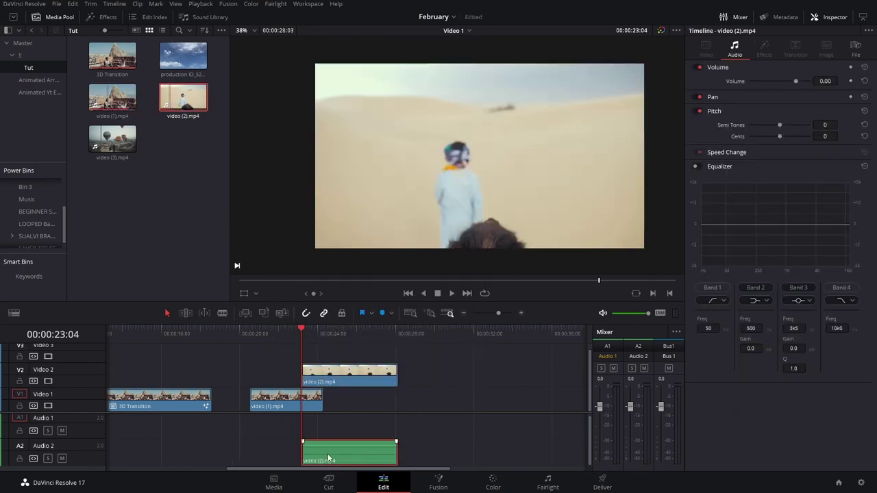
{"action": "key", "text": "Delete"}
Start video (2).mp4 at 00:00:23:08 and duplicate it onto Video 3, aligned with the start of video (1).mp4
{"action": "left_click_drag", "start_coordinate": [326, 383], "coordinate": [334, 382]}
{"action": "key", "text": "ctrl+equal"}
{"action": "key", "text": "ctrl+equal"}
{"action": "key", "text": "ctrl+equal"}
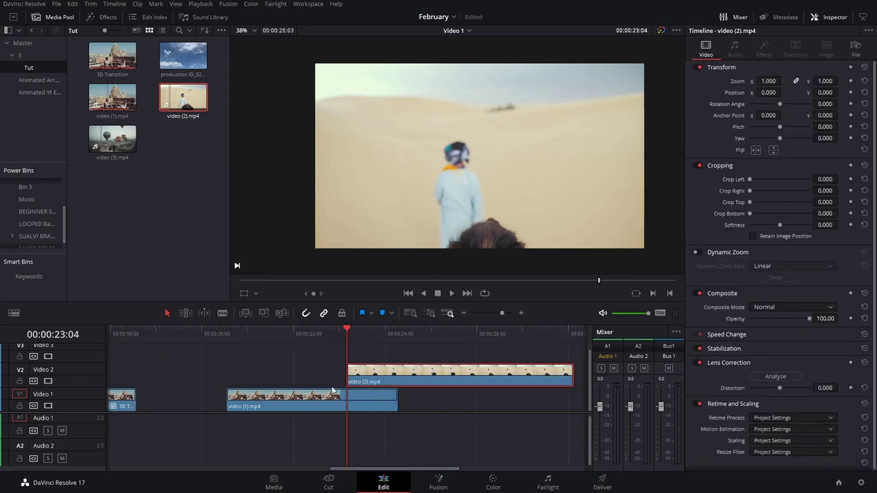
{"action": "left_click_drag", "start_coordinate": [370, 346], "coordinate": [414, 351]}
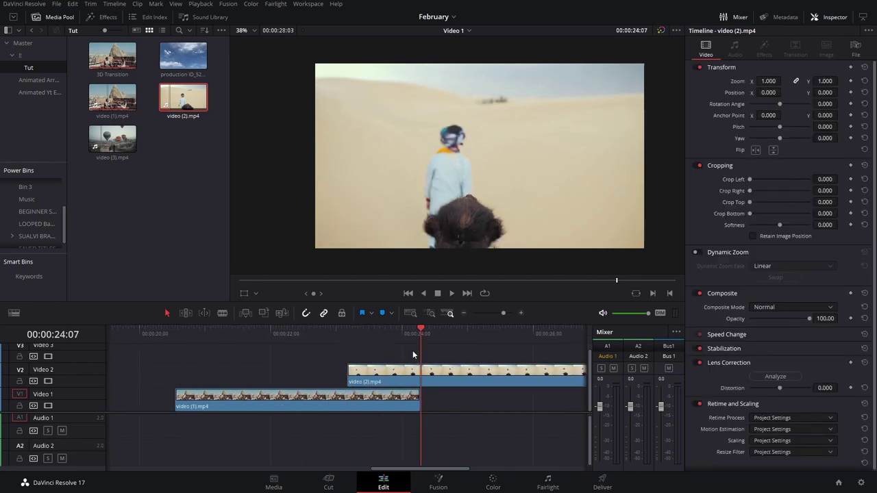
{"action": "key", "text": "shift+Left"}
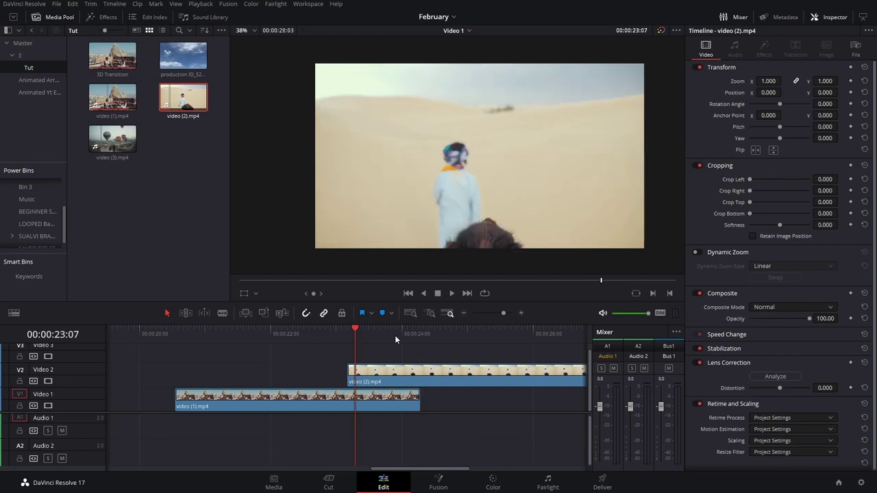
{"action": "left_click_drag", "start_coordinate": [363, 336], "coordinate": [361, 334]}
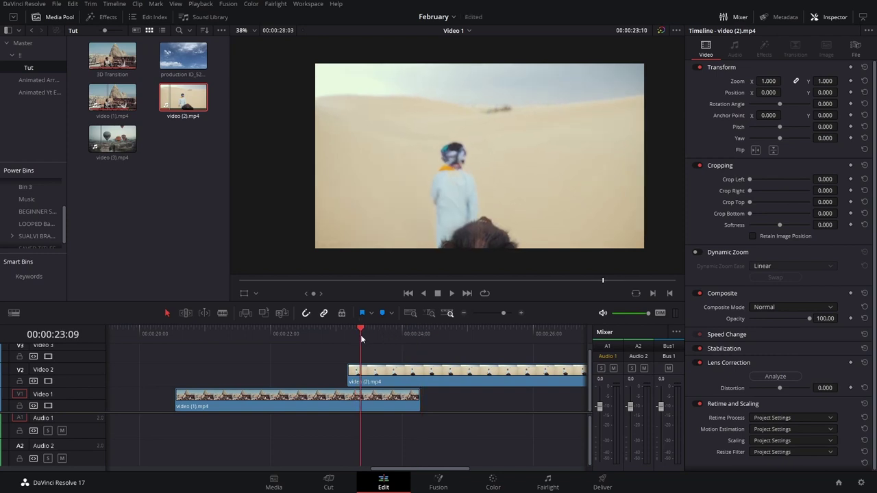
{"action": "left_click", "coordinate": [375, 372]}
{"action": "left_click_drag", "start_coordinate": [374, 372], "coordinate": [222, 356]}
Compare the original and duplicated video (2).mp4 clips by disabling and re-enabling each one
{"action": "key", "text": "d"}
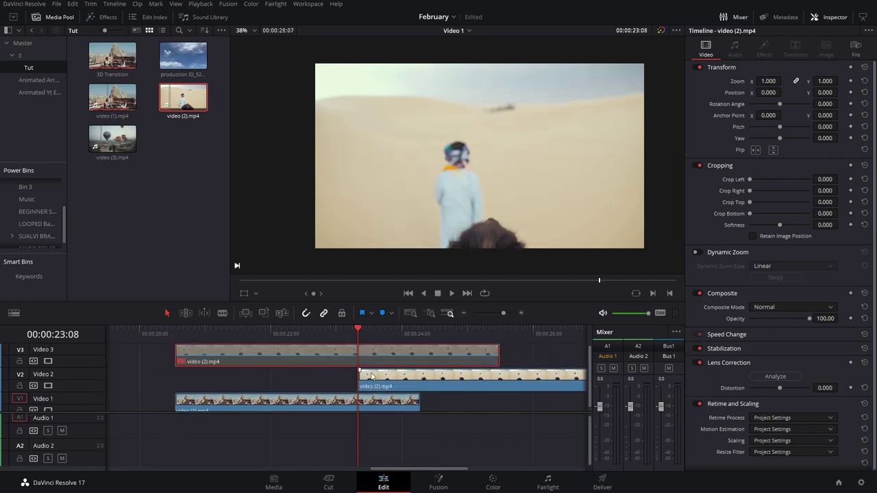
{"action": "left_click", "coordinate": [370, 374]}
{"action": "key", "text": "d"}
{"action": "left_click", "coordinate": [348, 364]}
{"action": "key", "text": "d"}
{"action": "left_click", "coordinate": [367, 372]}
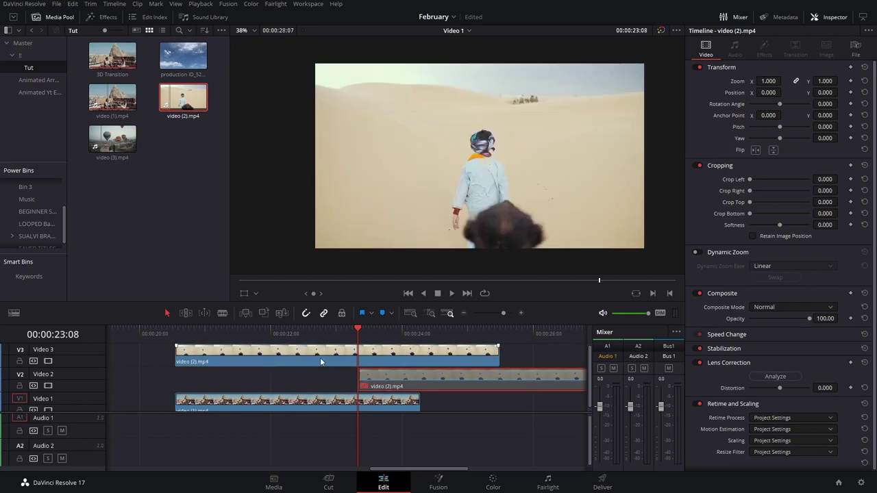
{"action": "key", "text": "d"}
Turn the duplicated video (2).mp4 on Video 3 into a freeze frame of its first frame at 00:00:20:13
{"action": "left_click", "coordinate": [175, 336]}
{"action": "left_click", "coordinate": [202, 355]}
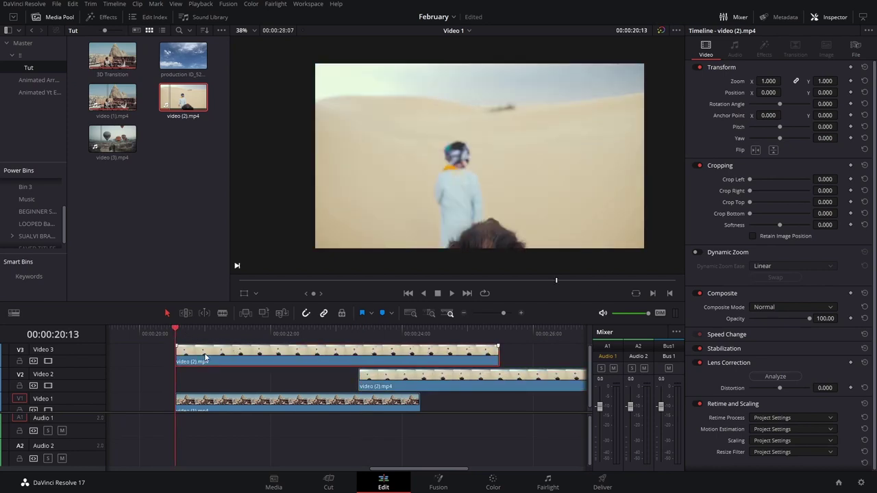
{"action": "right_click", "coordinate": [205, 354]}
{"action": "key", "text": "r"}
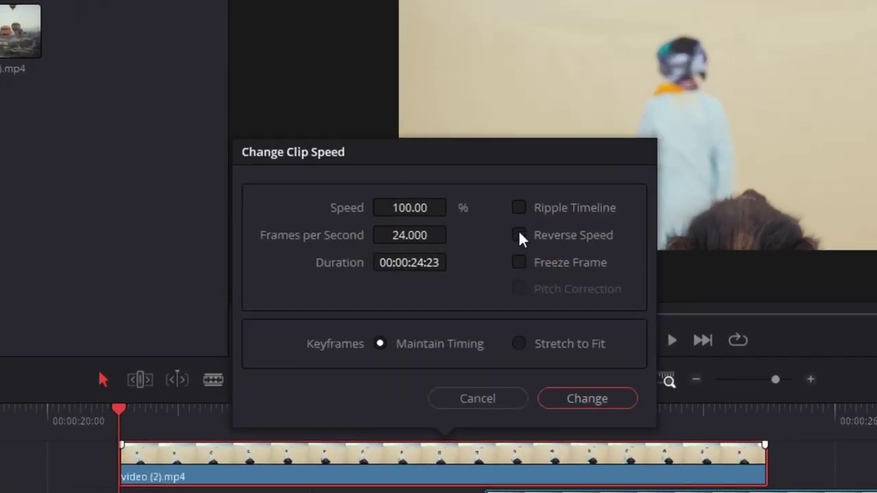
{"action": "left_click", "coordinate": [519, 235]}
{"action": "left_click", "coordinate": [518, 235]}
{"action": "left_click", "coordinate": [519, 262]}
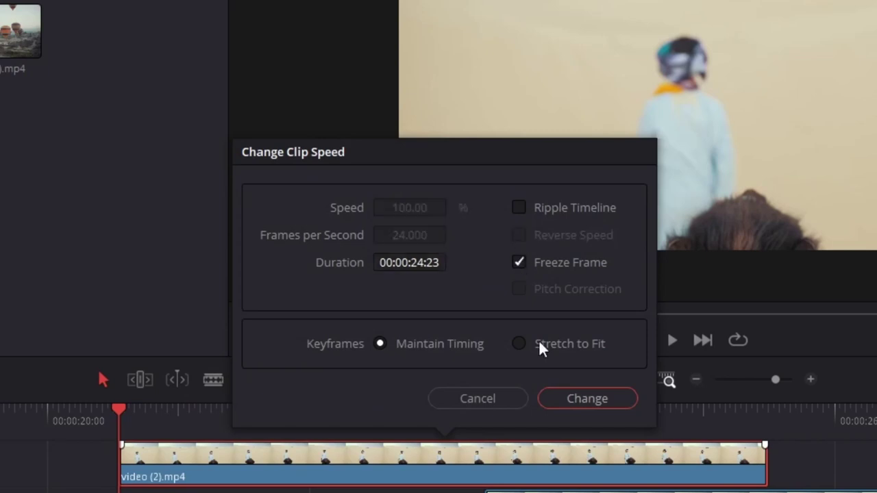
{"action": "left_click", "coordinate": [563, 398]}
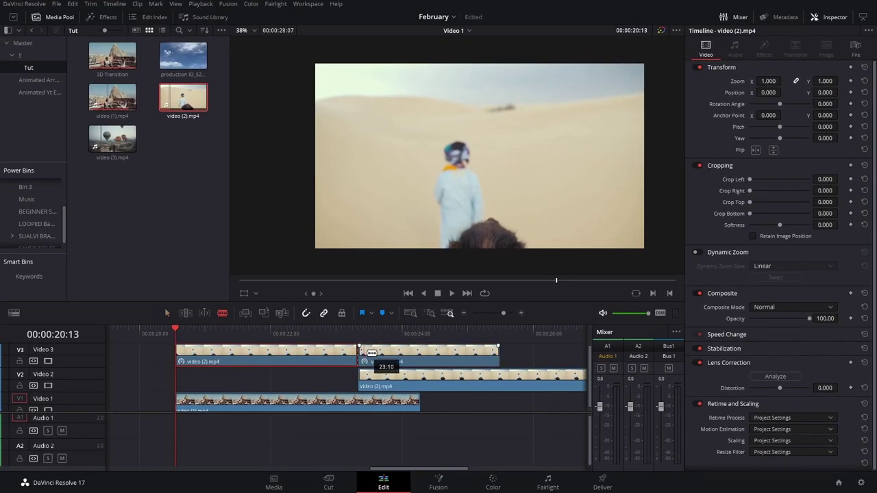
Remove the freeze frame's excess beyond the start of the moving video (2).mp4 and place the remainder directly before it on Video 2
{"action": "left_click", "coordinate": [374, 354]}
{"action": "key", "text": "Delete"}
{"action": "left_click_drag", "start_coordinate": [286, 357], "coordinate": [160, 358]}
Extend video (1).mp4 to the end of video (2).mp4 and combine all three clips into a new Fusion clip
{"action": "key", "text": "ctrl+minus"}
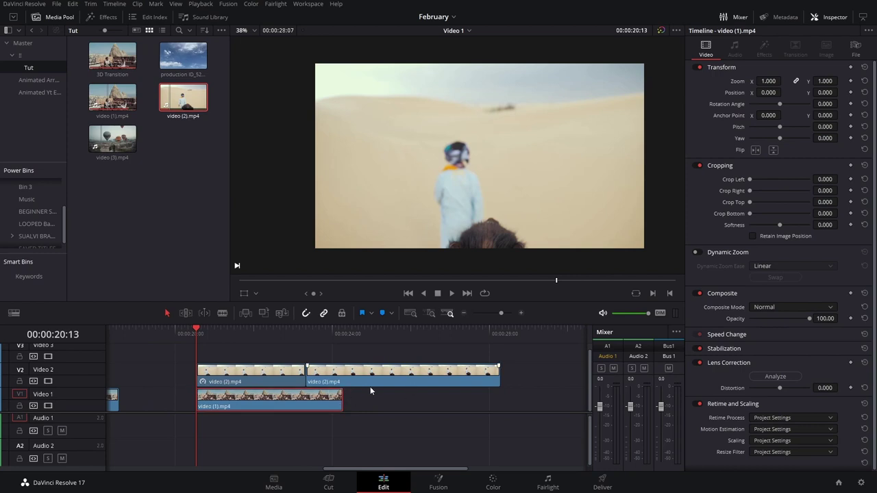
{"action": "left_click_drag", "start_coordinate": [338, 398], "coordinate": [498, 398]}
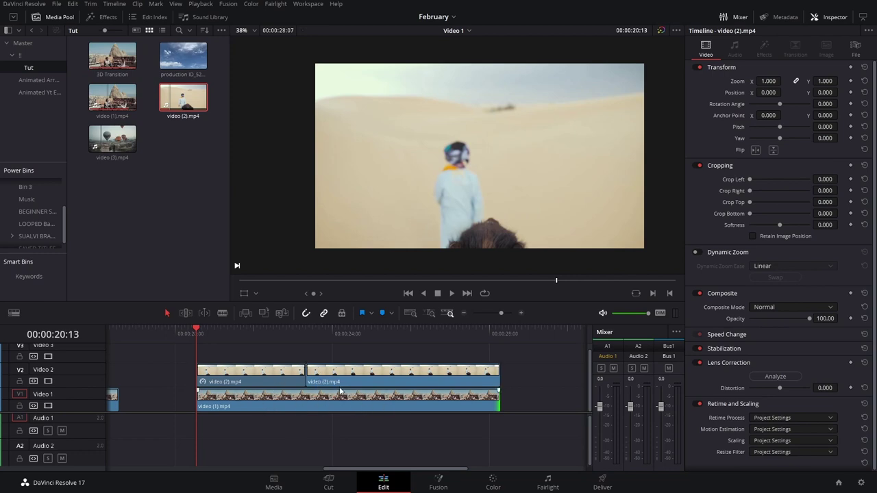
{"action": "left_click_drag", "start_coordinate": [261, 343], "coordinate": [404, 403]}
{"action": "right_click", "coordinate": [396, 399]}
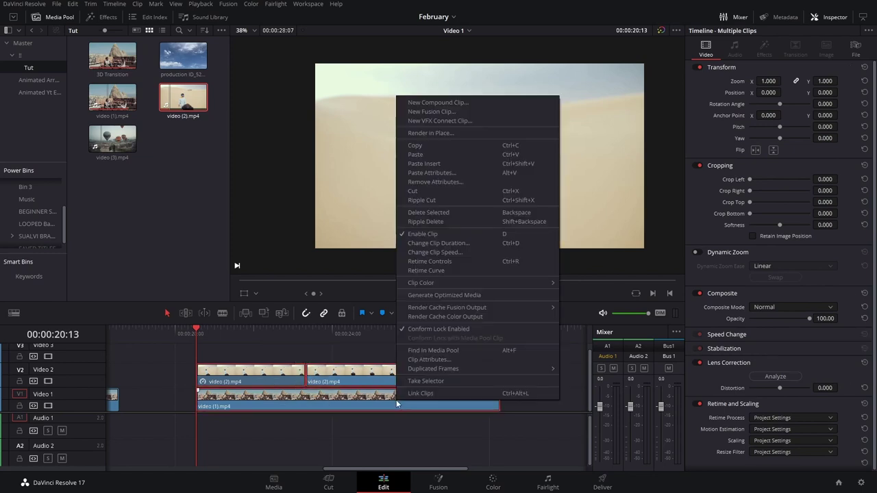
{"action": "left_click", "coordinate": [480, 114]}
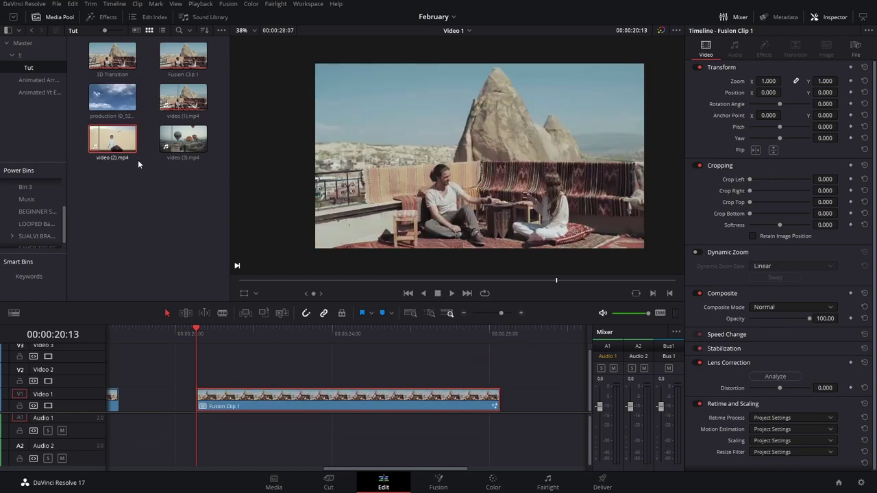
Rename the new Fusion clip in the media pool as 3D Tutorial
{"action": "left_click", "coordinate": [180, 74]}
{"action": "type", "text": "3D T"}
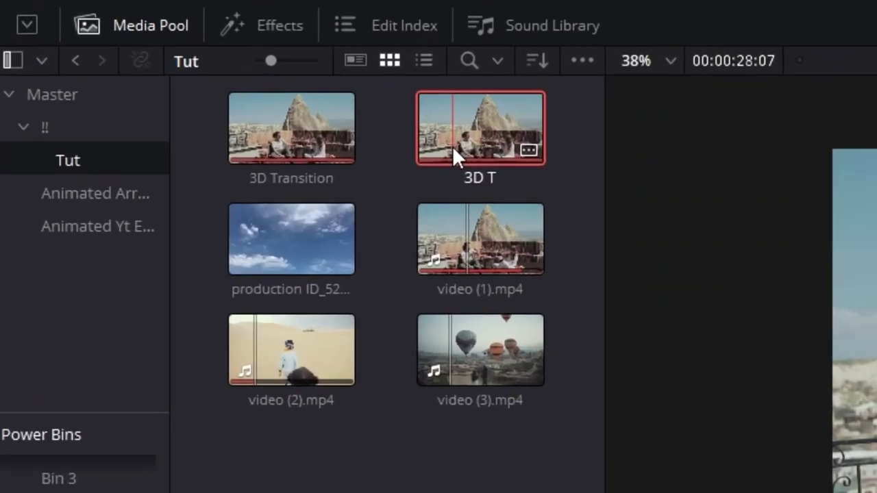
{"action": "type", "text": "utorial"}
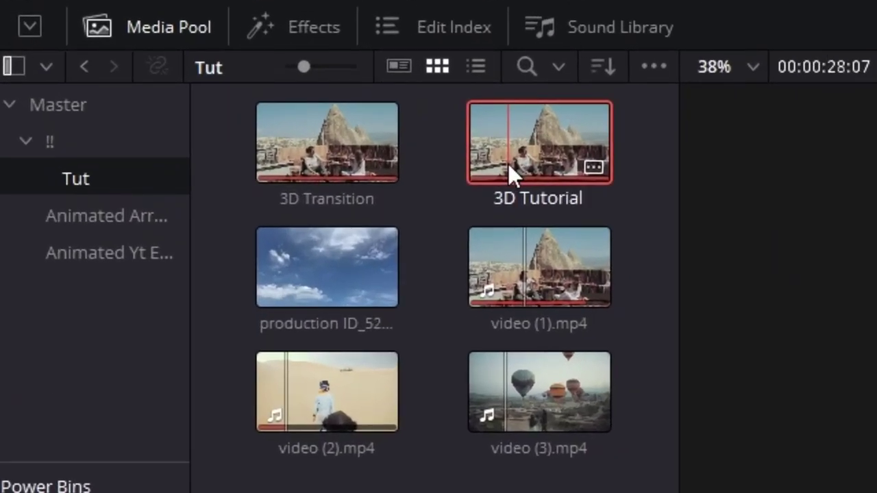
{"action": "key", "text": "Return"}
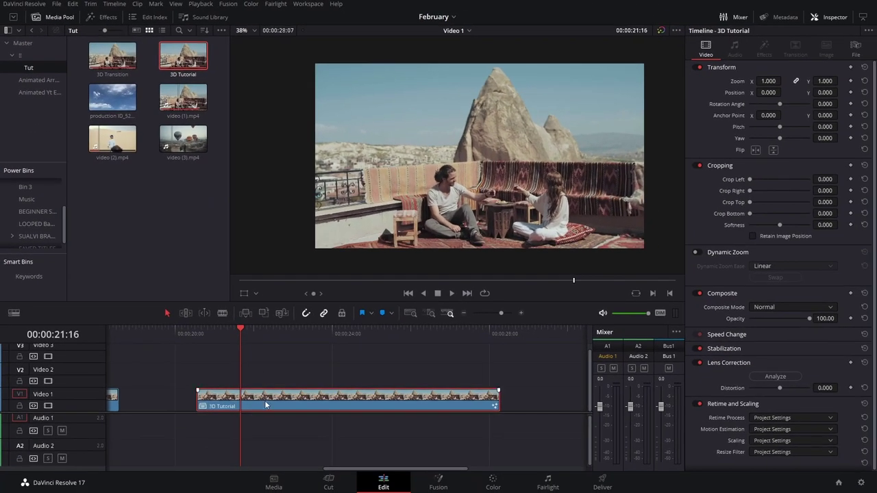
Open the 3D Tutorial clip in the Fusion page and spread the MediaOut1 and Merge1 nodes away from the inputs
{"action": "right_click", "coordinate": [265, 401]}
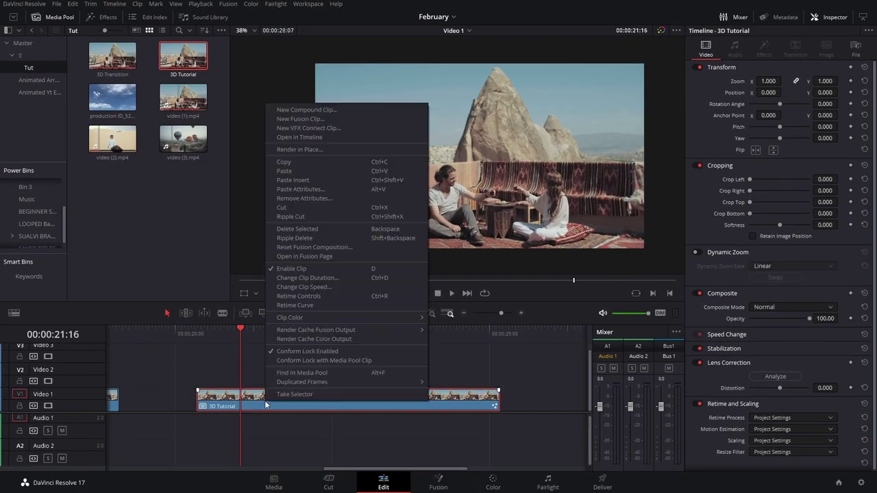
{"action": "left_click", "coordinate": [317, 259]}
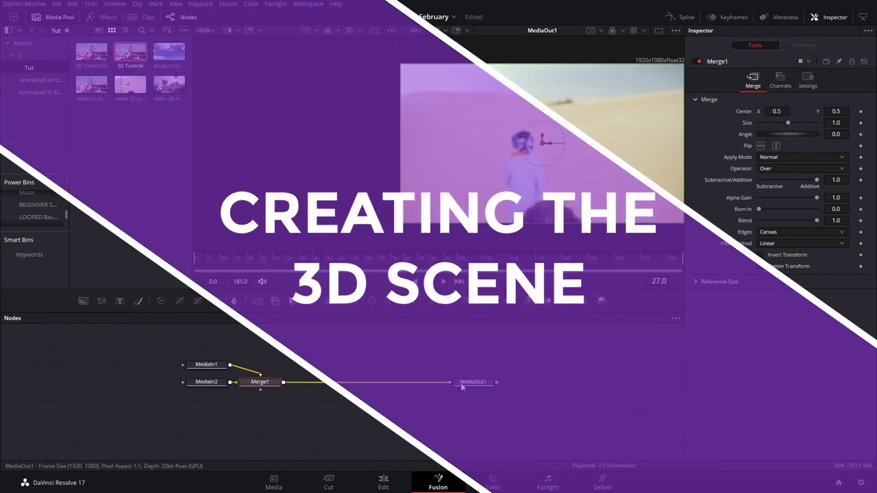
{"action": "left_click_drag", "start_coordinate": [473, 381], "coordinate": [537, 384]}
{"action": "left_click_drag", "start_coordinate": [274, 383], "coordinate": [312, 404]}
{"action": "left_click", "coordinate": [313, 405]}
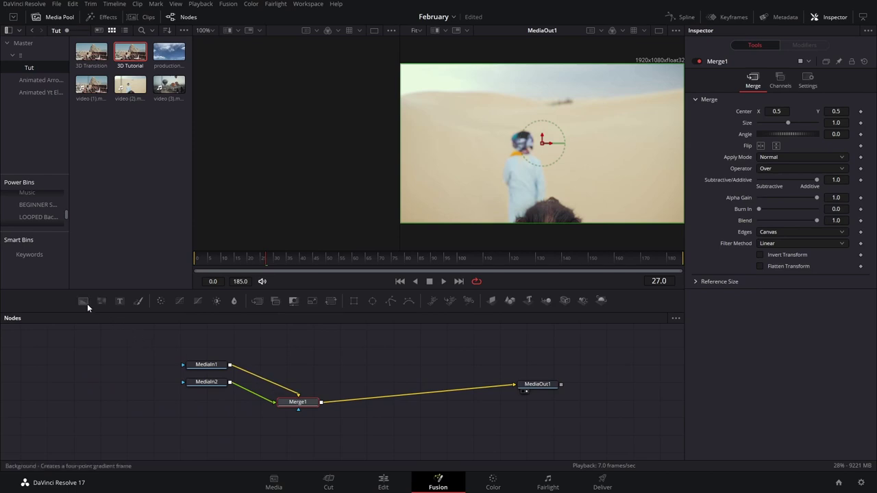
Merge a Background node with the Merge1 output and swap the new merge's inputs so the background lies behind
{"action": "left_click", "coordinate": [87, 303]}
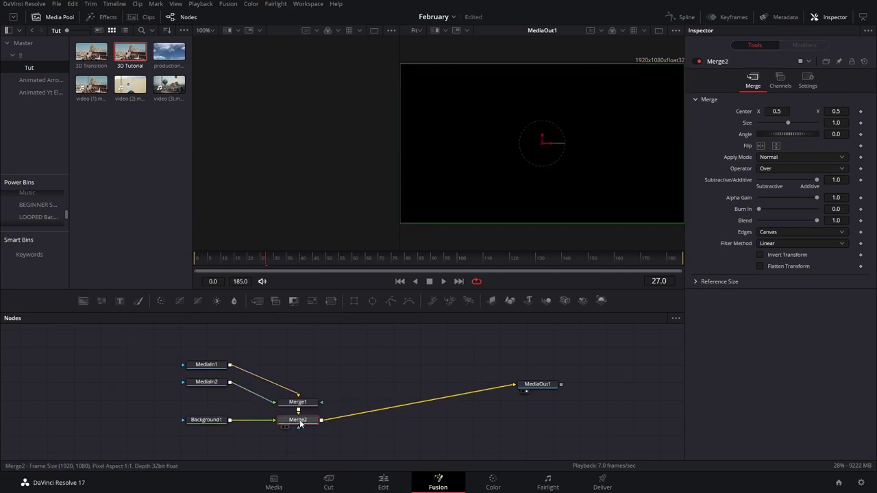
{"action": "key", "text": "ctrl+t"}
{"action": "left_click", "coordinate": [199, 420]}
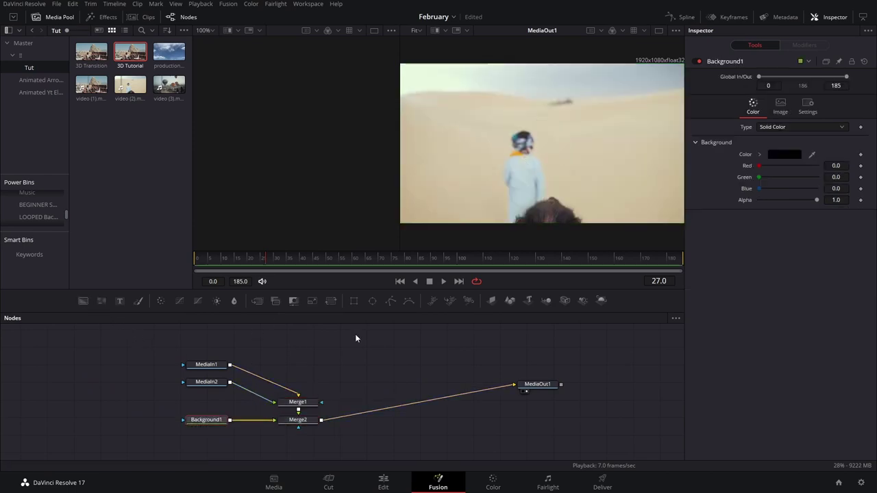
Delete the Merge1 node and move the disconnected MediaIn2 node above the other nodes
{"action": "left_click", "coordinate": [297, 402]}
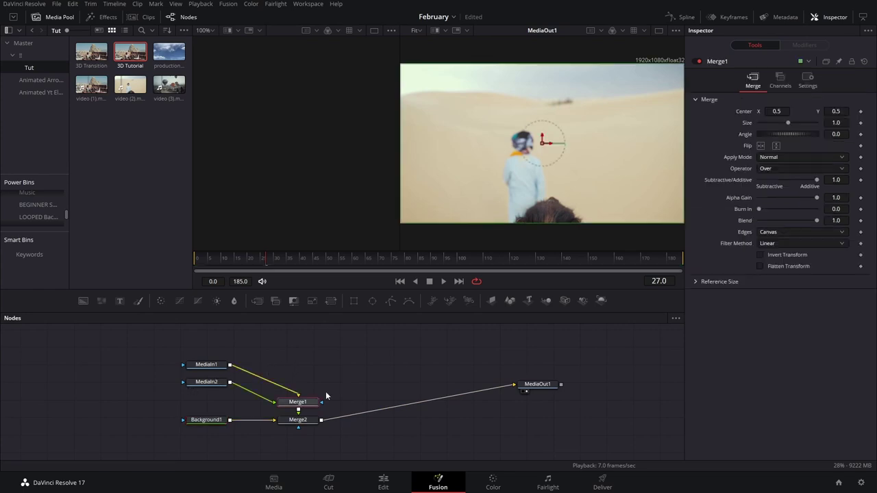
{"action": "key", "text": "Delete"}
{"action": "left_click_drag", "start_coordinate": [218, 386], "coordinate": [320, 349]}
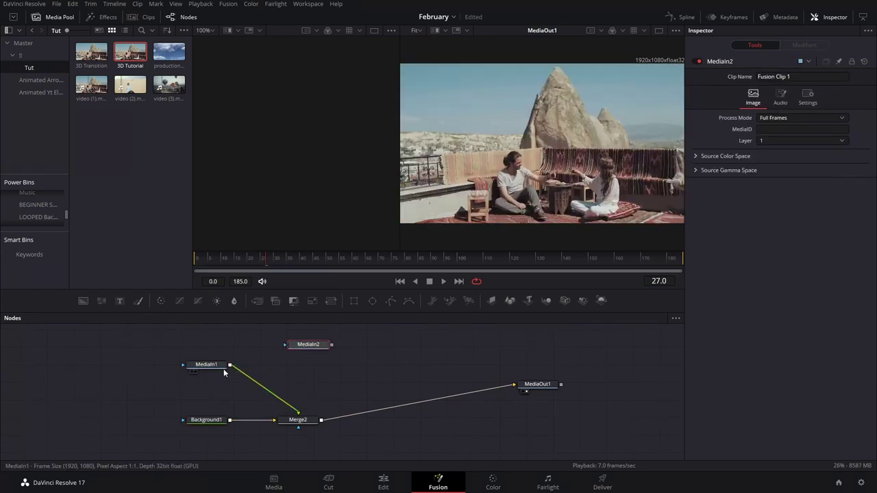
Rename the MediaIn1 node as Scene1 and the MediaIn2 node as Scene2
{"action": "left_click", "coordinate": [209, 370]}
{"action": "key", "text": "F2"}
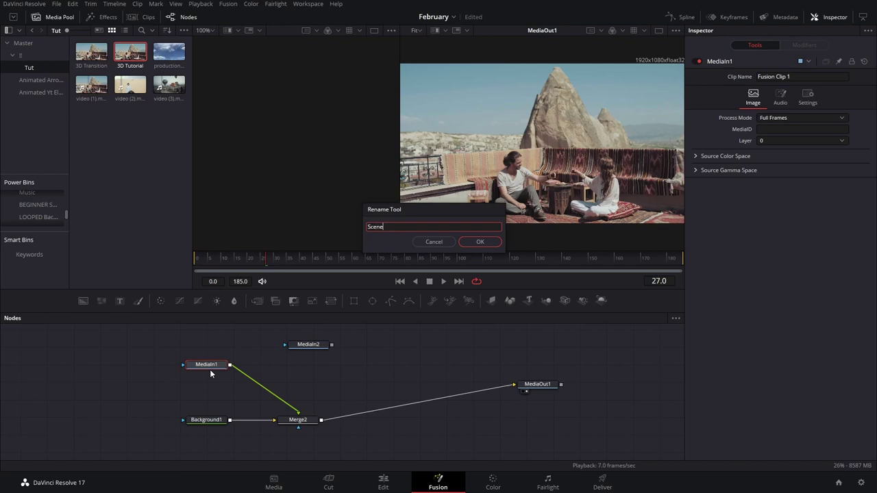
{"action": "type", "text": "Scene1"}
{"action": "key", "text": "Return"}
{"action": "left_click", "coordinate": [300, 348]}
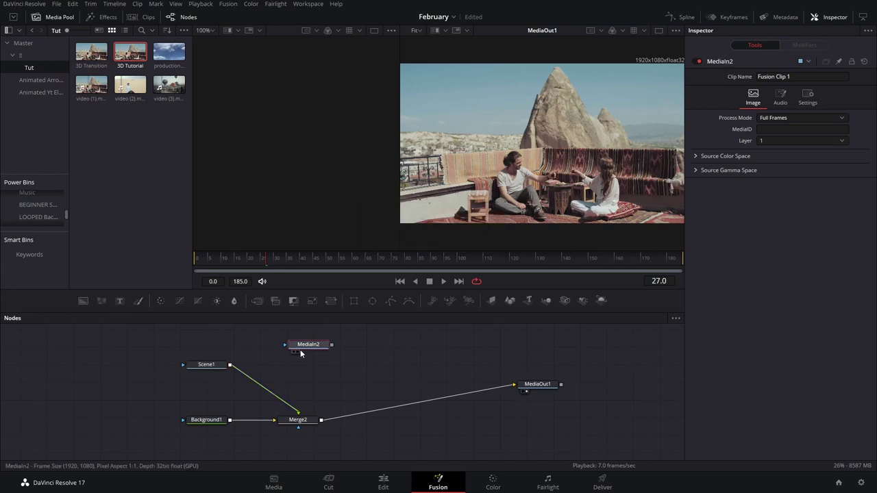
{"action": "key", "text": "F2"}
{"action": "type", "text": "Scene2"}
{"action": "key", "text": "Return"}
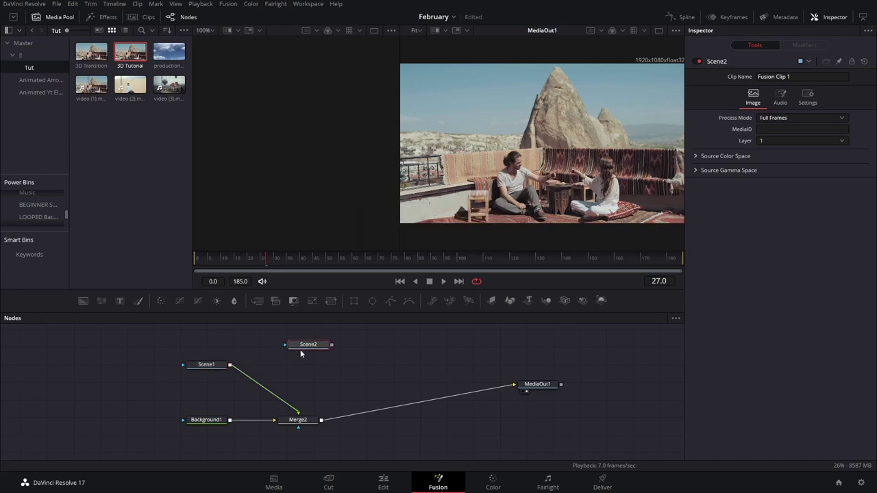
Disconnect Scene1 from Merge2 and attach an Image Plane 3D node to both Scene1 and Scene2
{"action": "left_click", "coordinate": [292, 407]}
{"action": "mouse_move", "coordinate": [301, 348]}
{"action": "left_mouse_down"}
{"action": "mouse_move", "coordinate": [301, 331]}
{"action": "mouse_move", "coordinate": [301, 348]}
{"action": "left_mouse_up"}
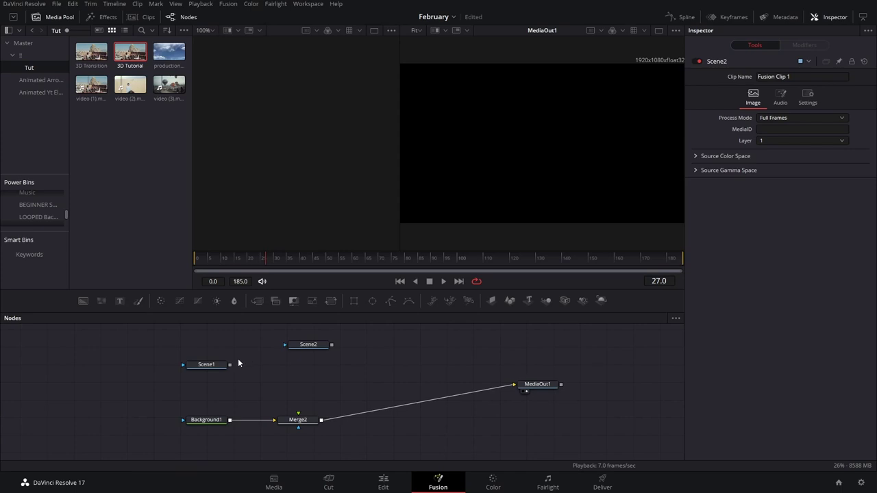
{"action": "left_click", "coordinate": [491, 300]}
{"action": "left_click_drag", "start_coordinate": [332, 391], "coordinate": [329, 359]}
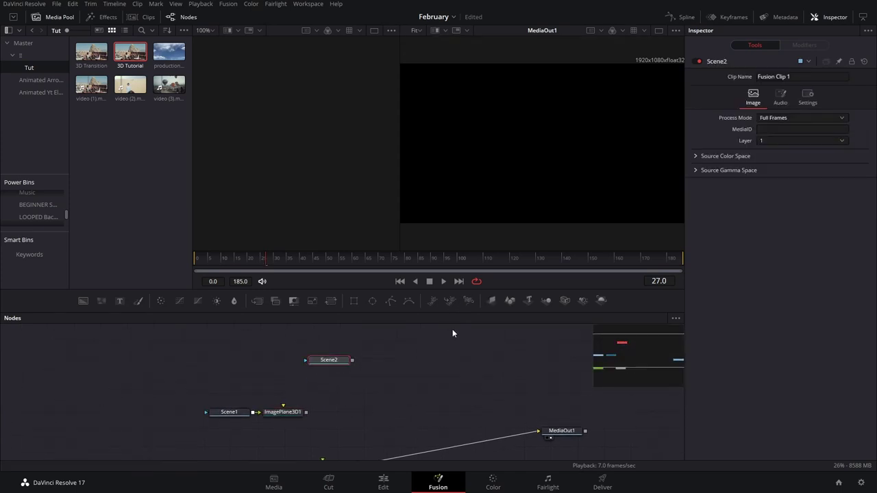
{"action": "left_click", "coordinate": [491, 300]}
Combine the two image planes in a Merge 3D node and place it beside ImagePlane3D1
{"action": "left_click_drag", "start_coordinate": [405, 360], "coordinate": [387, 381]}
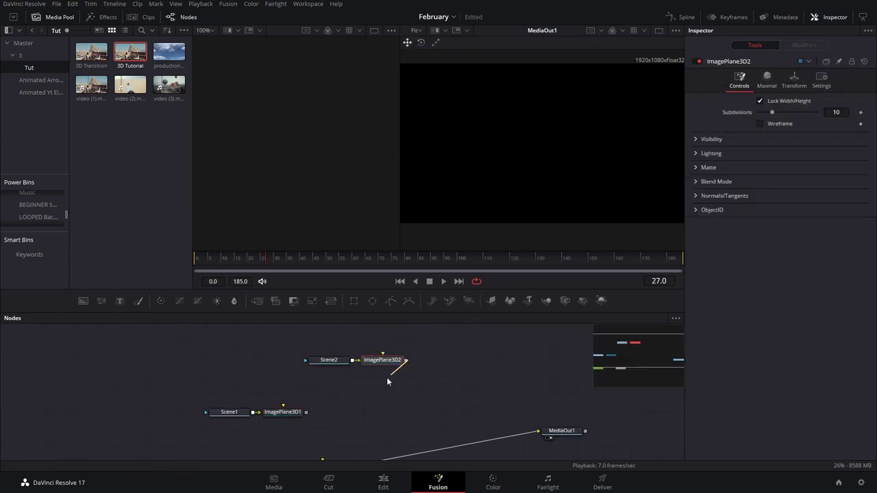
{"action": "left_click_drag", "start_coordinate": [320, 406], "coordinate": [307, 412]}
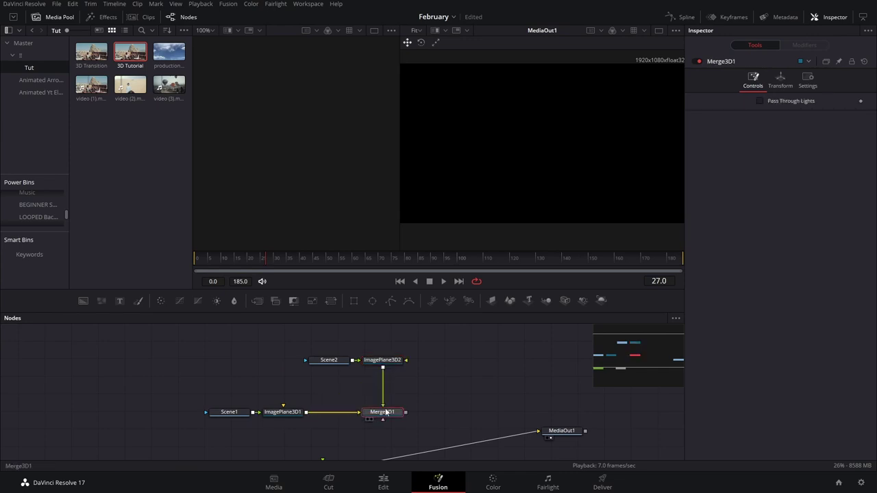
{"action": "left_click_drag", "start_coordinate": [384, 412], "coordinate": [356, 413]}
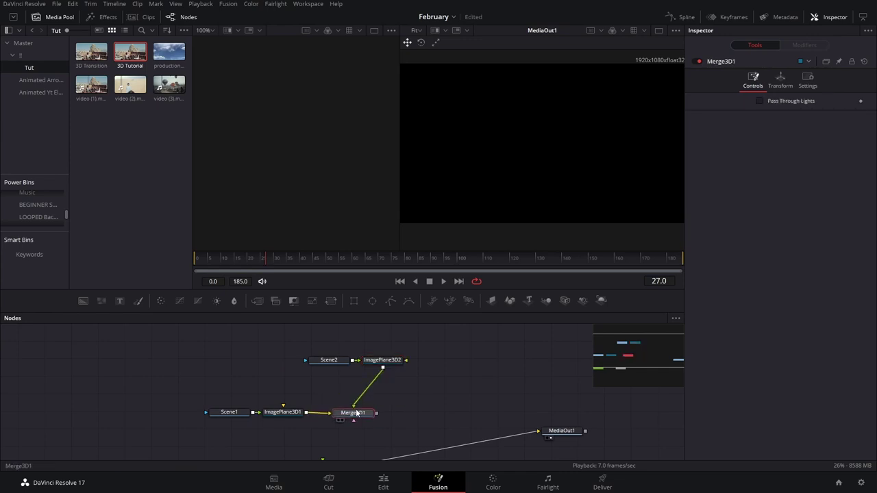
Add a Renderer 3D node after Merge3D1 and connect its output to the foreground of Merge2
{"action": "left_click", "coordinate": [602, 300]}
{"action": "scroll", "coordinate": [450, 411], "scroll_direction": "down", "scroll_amount": 2}
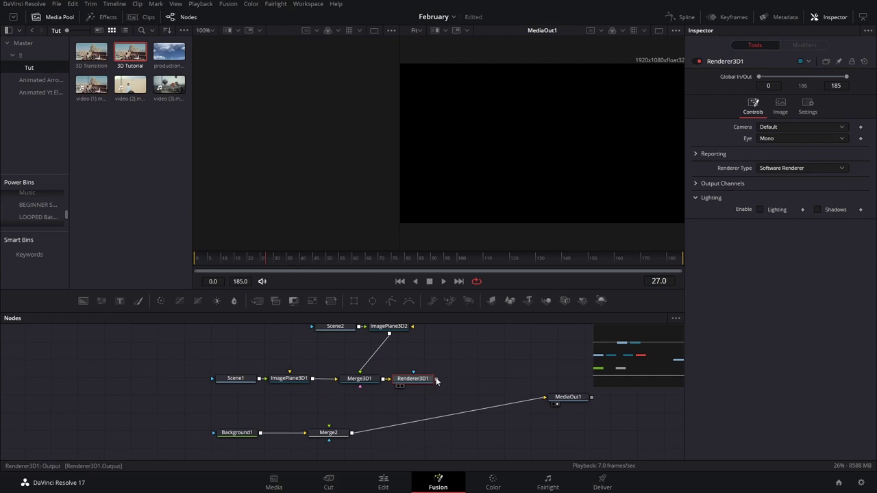
{"action": "left_click_drag", "start_coordinate": [437, 382], "coordinate": [330, 427]}
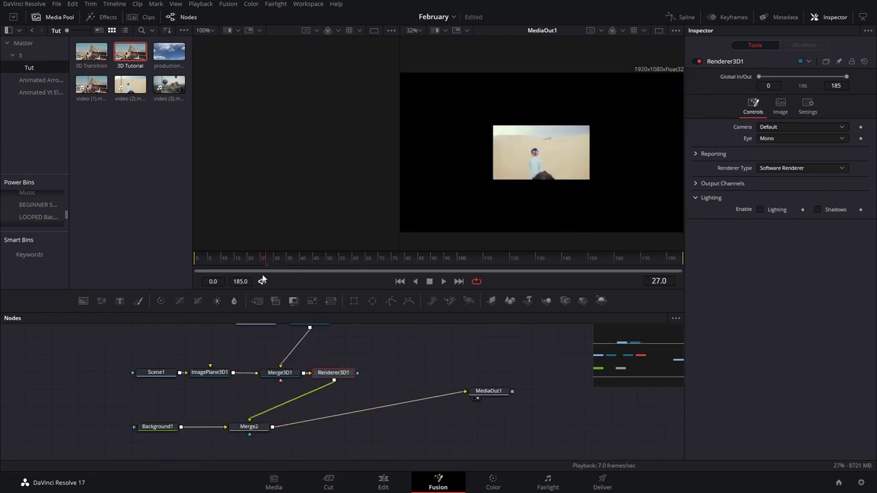
Add a Camera 3D node connected to Merge3D1 and place it below that merge
{"action": "left_click_drag", "start_coordinate": [281, 376], "coordinate": [266, 381]}
{"action": "left_click", "coordinate": [270, 370]}
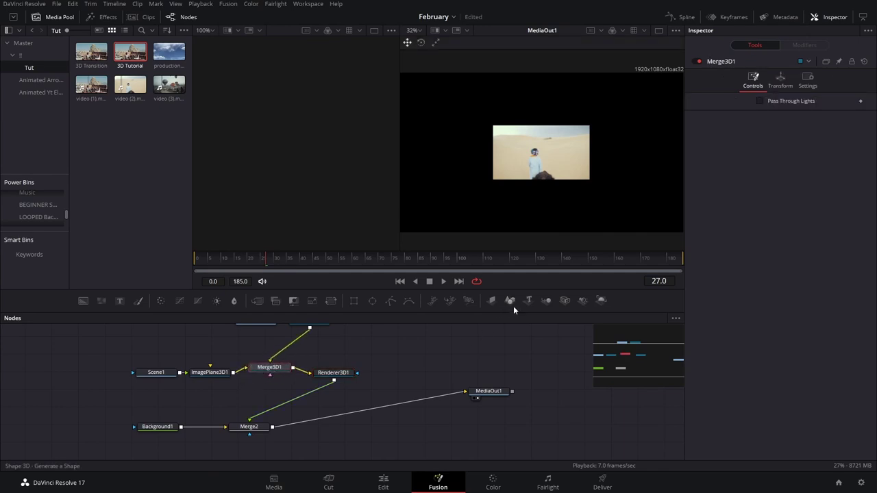
{"action": "left_click", "coordinate": [565, 301]}
{"action": "left_click_drag", "start_coordinate": [315, 389], "coordinate": [232, 402]}
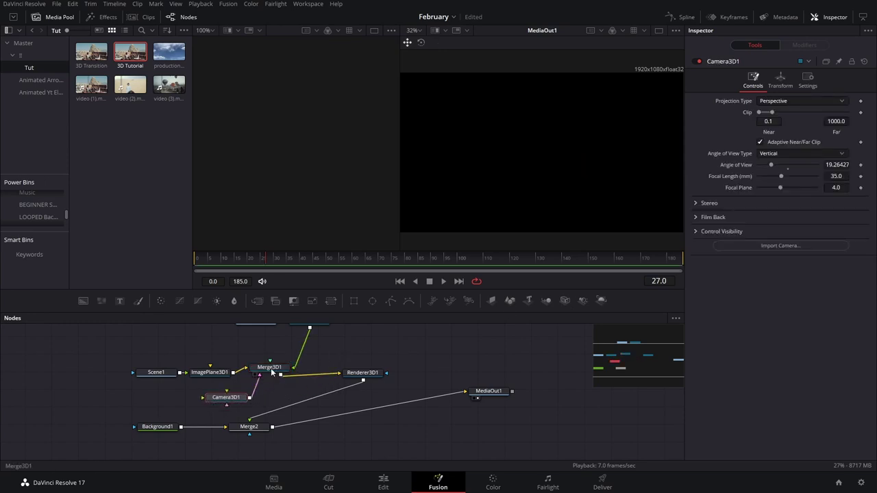
Show the Merge3D1 scene in the second viewer and move the playhead to the second clip's section
{"action": "left_click_drag", "start_coordinate": [272, 373], "coordinate": [270, 378]}
{"action": "key", "text": "2"}
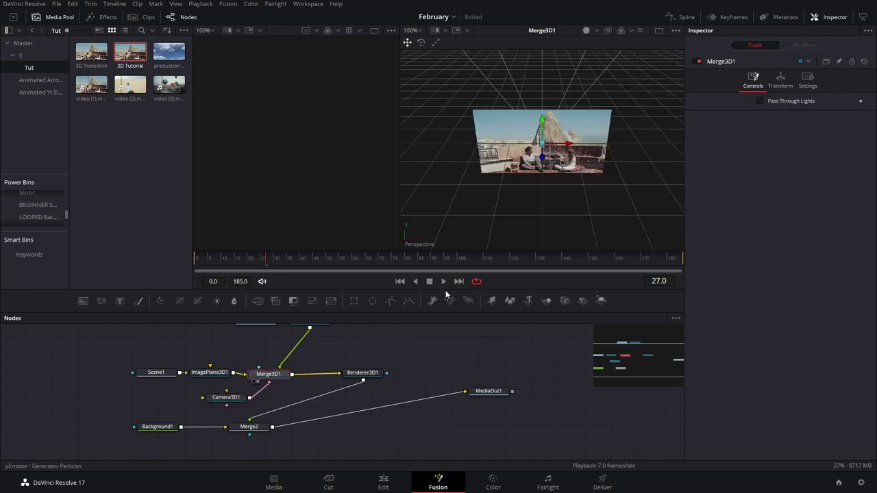
{"action": "scroll", "coordinate": [528, 199], "scroll_direction": "down", "scroll_amount": 3}
{"action": "left_click_drag", "start_coordinate": [530, 198], "coordinate": [499, 180]}
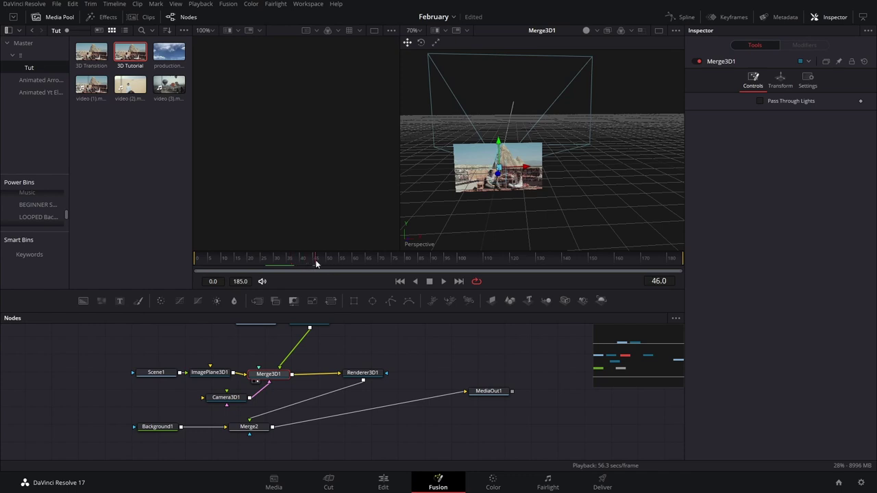
{"action": "key", "text": "space"}
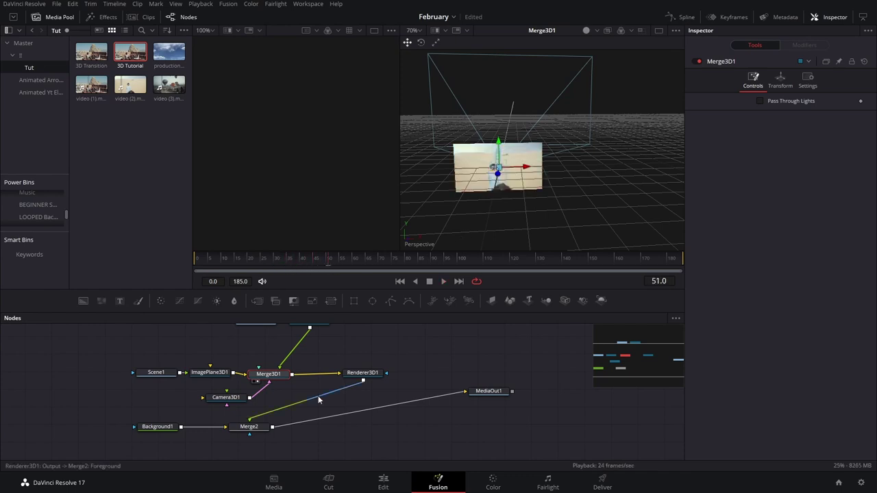
Set the X translation of ImagePlane3D2 to 1 so the second clip sits beside the first
{"action": "left_click_drag", "start_coordinate": [311, 380], "coordinate": [339, 390]}
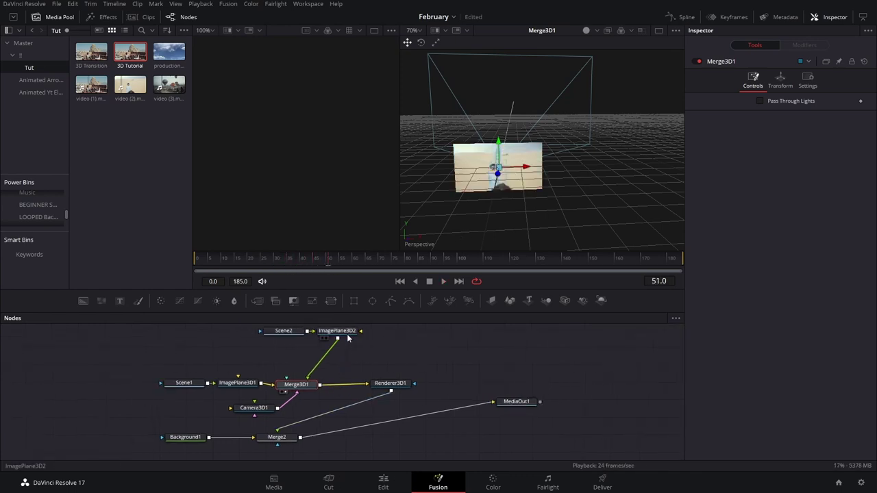
{"action": "scroll", "coordinate": [347, 337], "scroll_direction": "up", "scroll_amount": 1}
{"action": "left_click", "coordinate": [348, 338]}
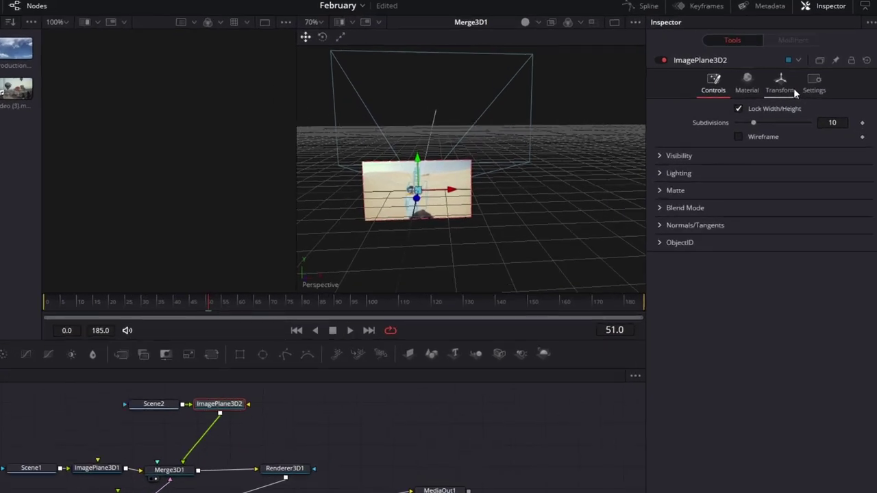
{"action": "left_click", "coordinate": [792, 87]}
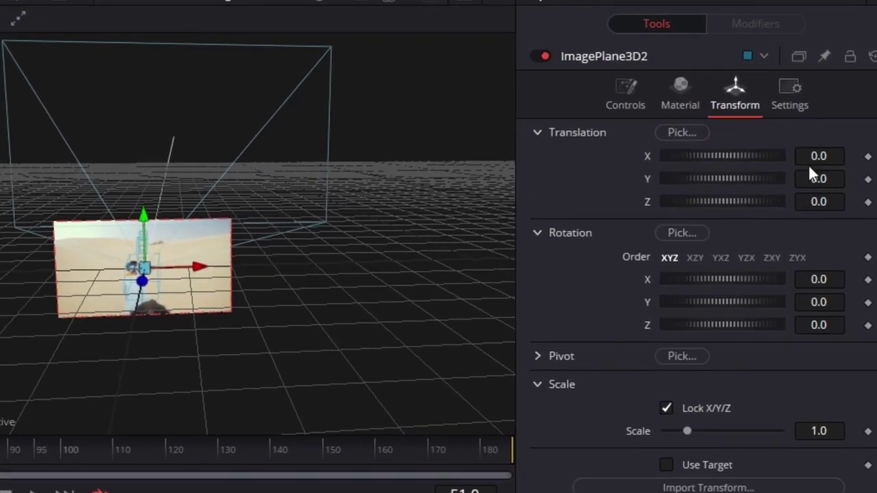
{"action": "left_click", "coordinate": [817, 158]}
{"action": "type", "text": "1"}
{"action": "key", "text": "Tab"}
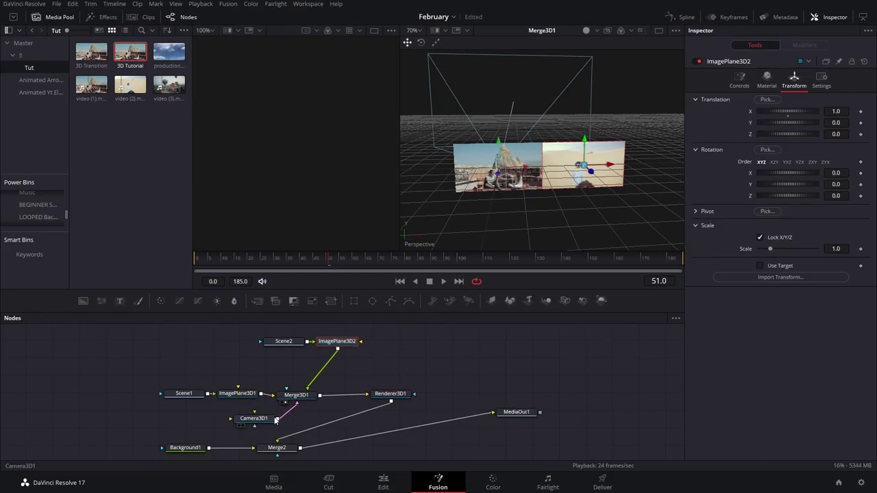
Display the MediaOut1 output in the empty viewer beside the Merge3D1 scene
{"action": "left_click", "coordinate": [274, 420]}
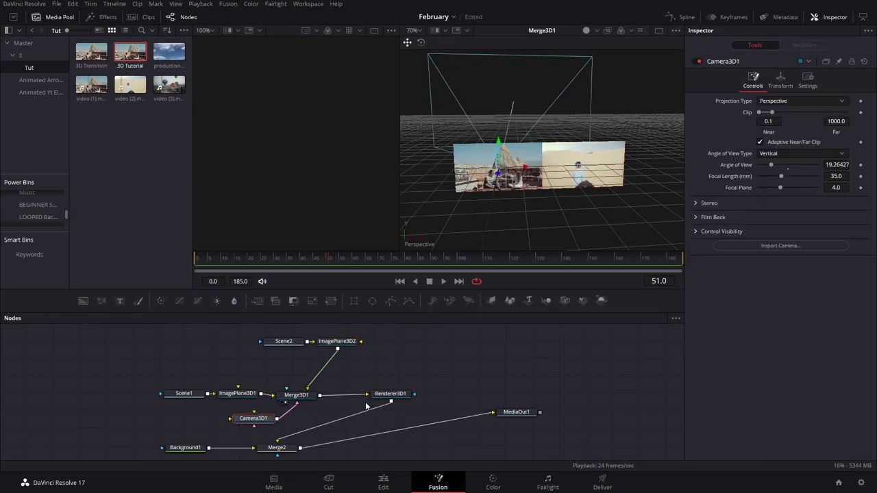
{"action": "left_click", "coordinate": [381, 396]}
{"action": "key", "text": "1"}
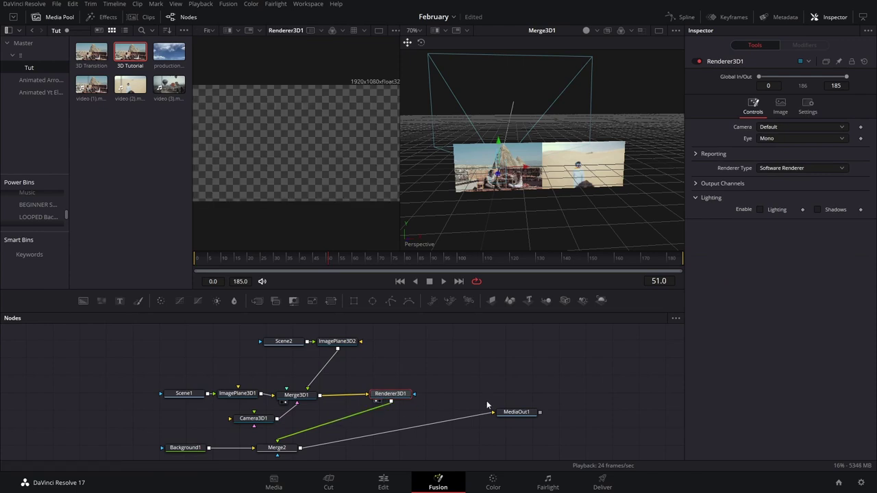
{"action": "left_click", "coordinate": [515, 411]}
{"action": "key", "text": "1"}
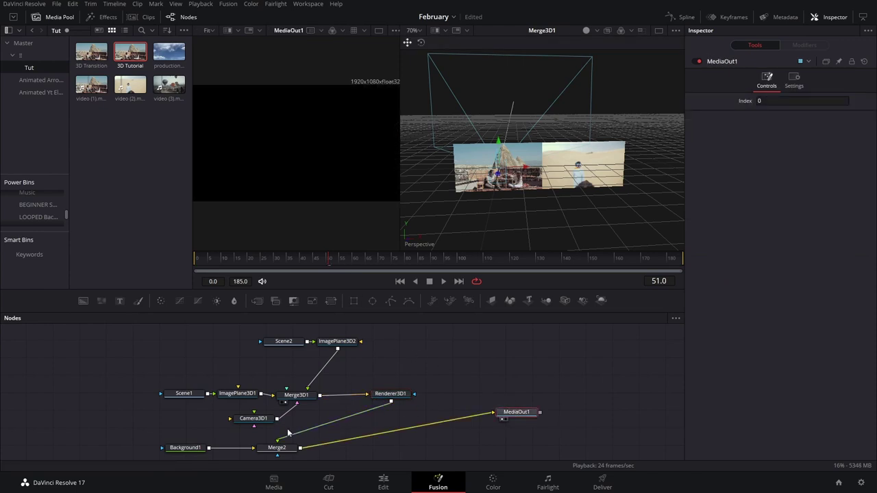
Move Camera3D1 away from the planes by raising its Z translation until the first clip fills the output frame
{"action": "left_click", "coordinate": [254, 418]}
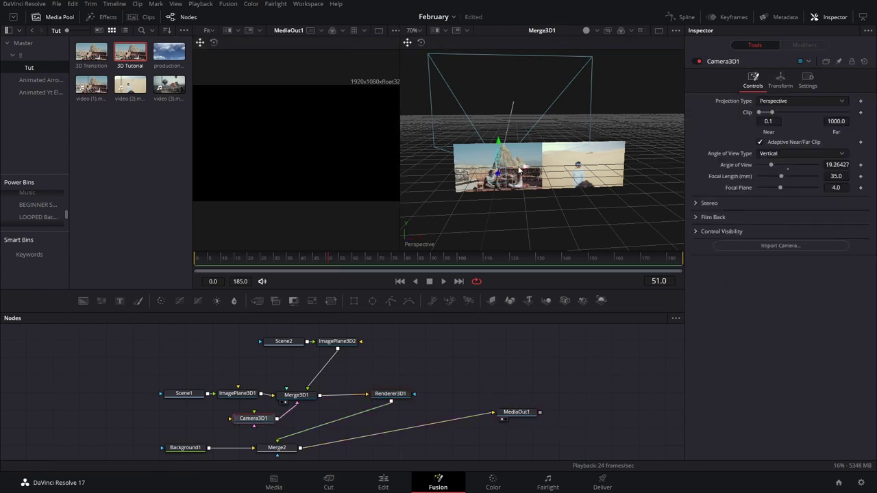
{"action": "left_click_drag", "start_coordinate": [493, 170], "coordinate": [670, 106]}
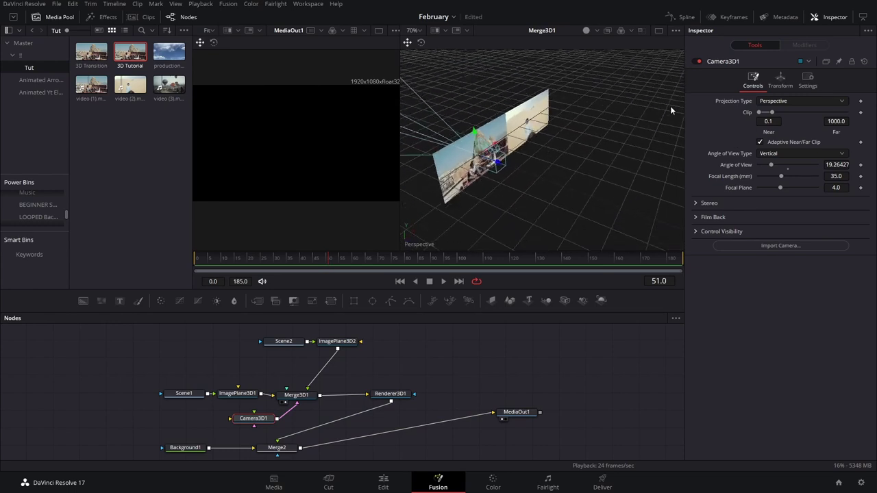
{"action": "left_click", "coordinate": [781, 81]}
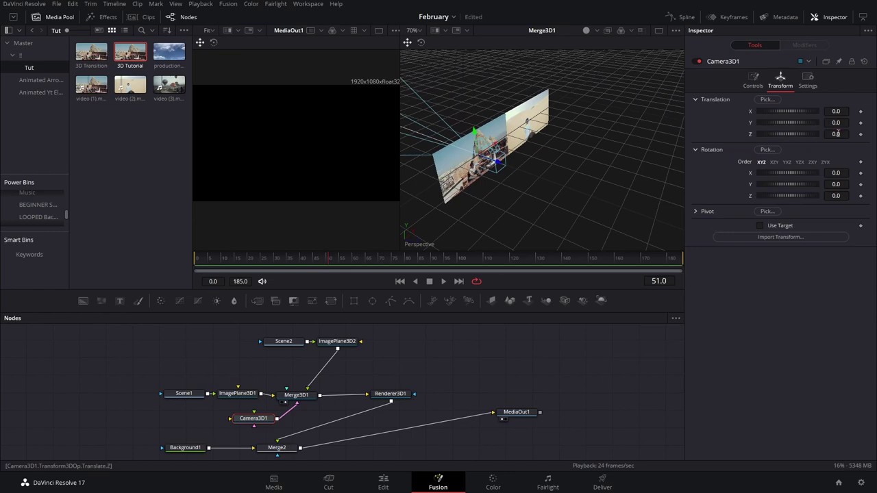
{"action": "mouse_move", "coordinate": [836, 134]}
{"action": "left_mouse_down"}
{"action": "mouse_move", "coordinate": [857, 133]}
{"action": "mouse_move", "coordinate": [833, 134]}
{"action": "left_mouse_up"}
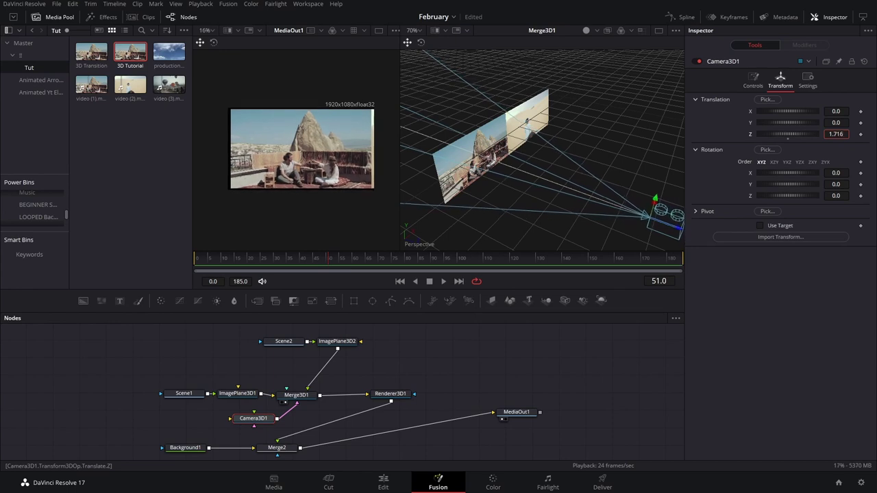
Add the production ID_5200649.mp4 sky clip to the node graph and rename its node as Sky
{"action": "left_click", "coordinate": [375, 346]}
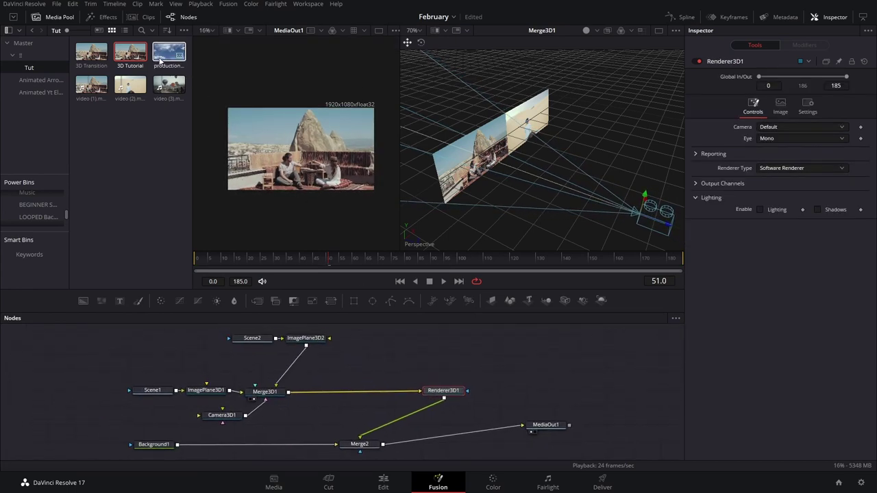
{"action": "left_click_drag", "start_coordinate": [168, 52], "coordinate": [372, 332]}
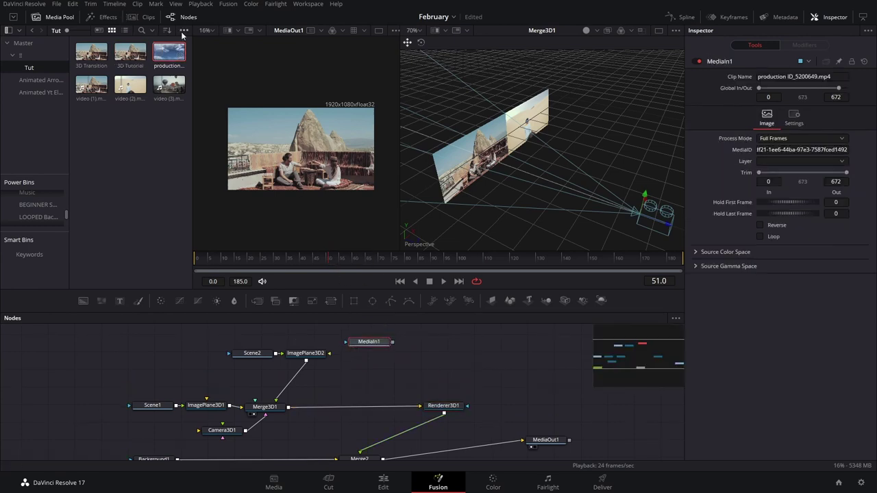
{"action": "key", "text": "F2"}
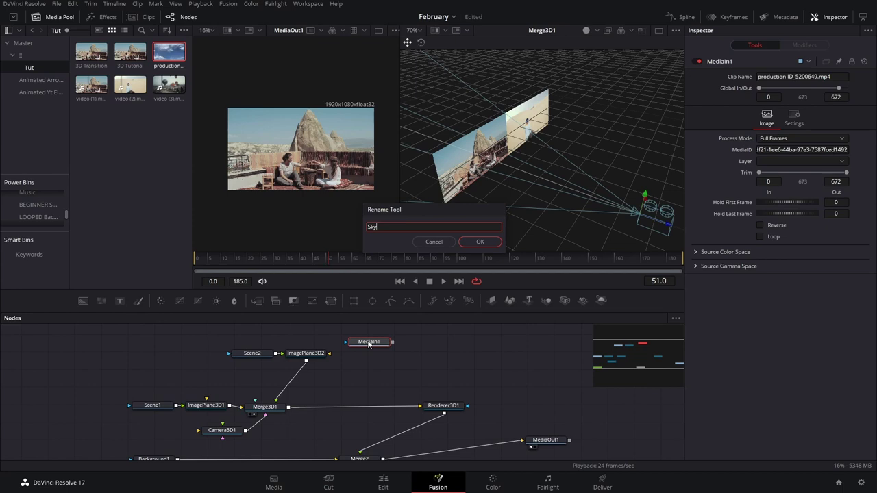
{"action": "key", "text": "Return"}
Attach an Image Plane 3D node to the Sky node and connect it to Merge3D1
{"action": "scroll", "coordinate": [487, 154], "scroll_direction": "up", "scroll_amount": 3}
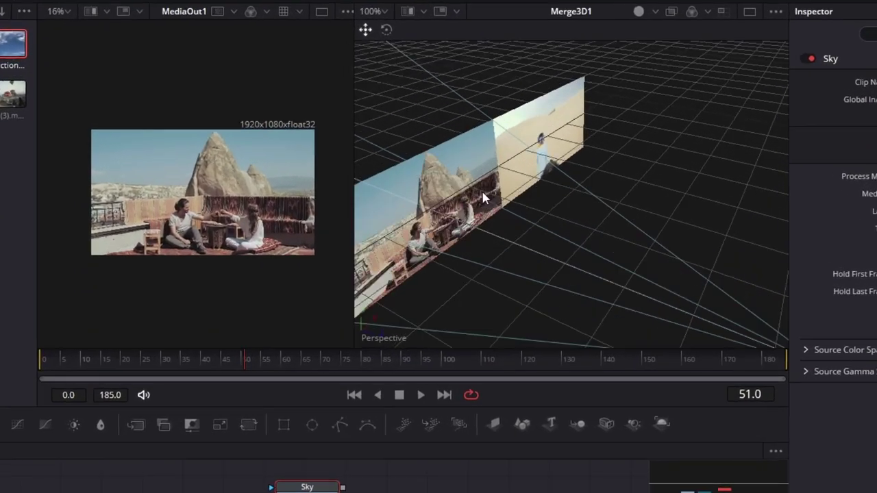
{"action": "left_click_drag", "start_coordinate": [503, 141], "coordinate": [426, 106]}
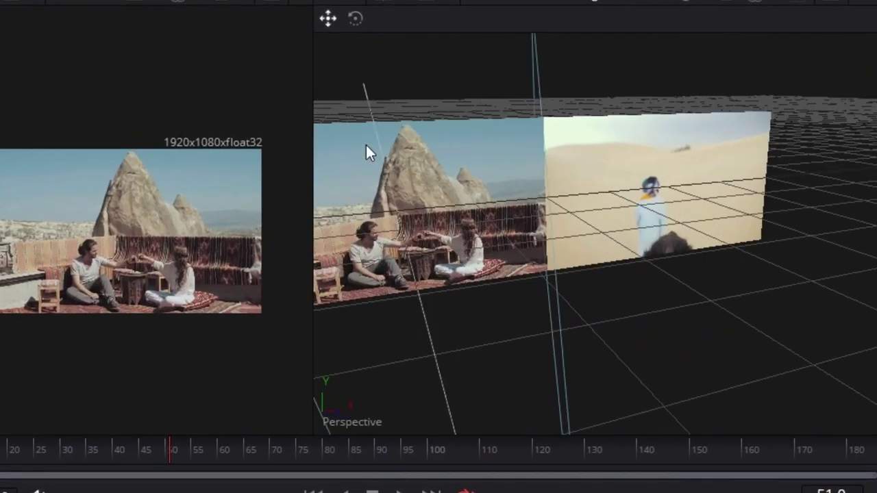
{"action": "left_click_drag", "start_coordinate": [367, 152], "coordinate": [490, 195]}
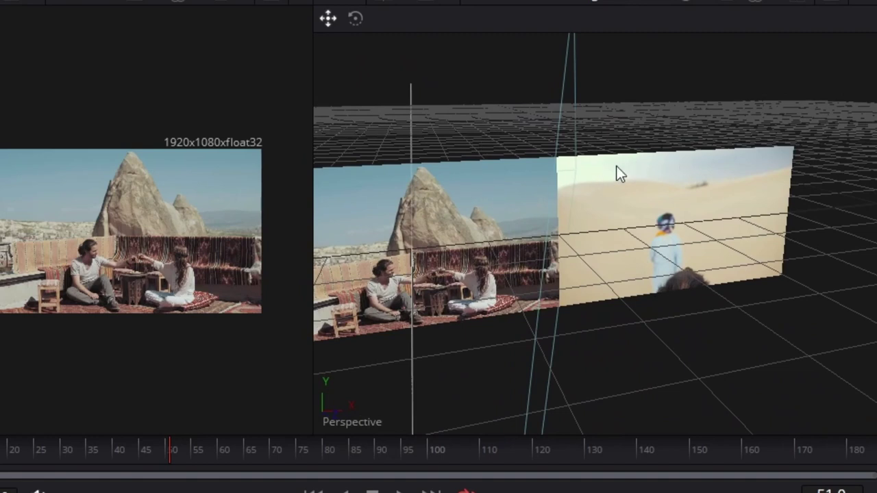
{"action": "scroll", "coordinate": [616, 166], "scroll_direction": "down", "scroll_amount": 3}
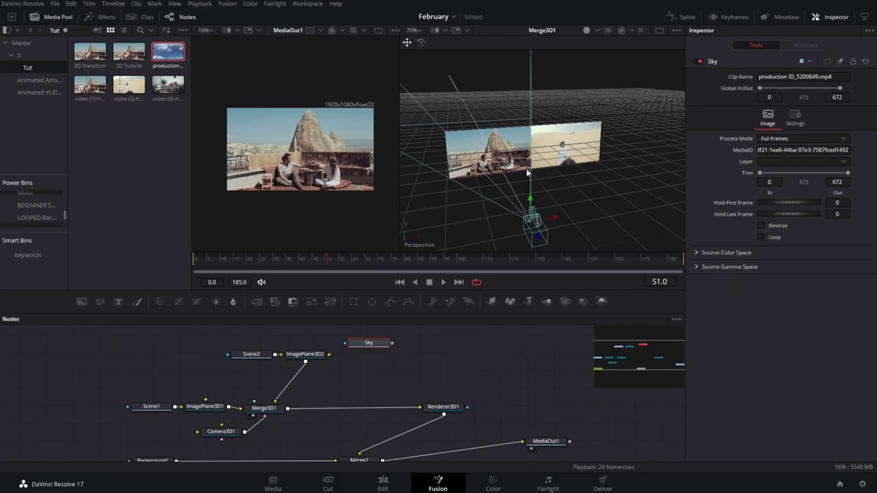
{"action": "left_click_drag", "start_coordinate": [526, 172], "coordinate": [485, 106]}
{"action": "scroll", "coordinate": [538, 146], "scroll_direction": "down", "scroll_amount": 3}
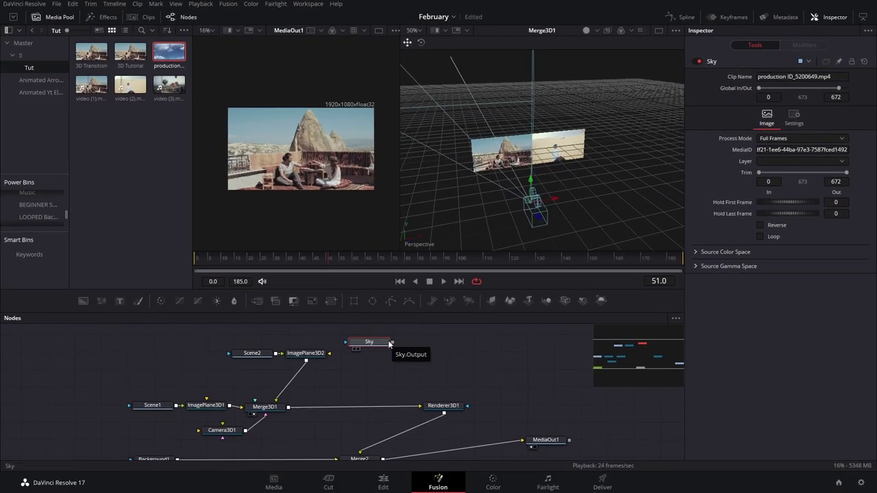
{"action": "left_click", "coordinate": [488, 302]}
{"action": "left_click_drag", "start_coordinate": [439, 343], "coordinate": [276, 401]}
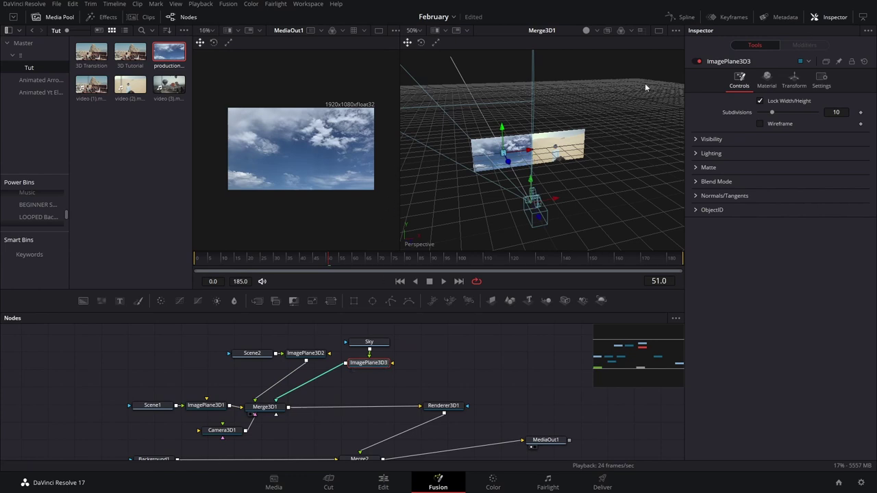
Set the sky image plane's X translation to 0.5 to centre it between the two clips
{"action": "left_click", "coordinate": [797, 77]}
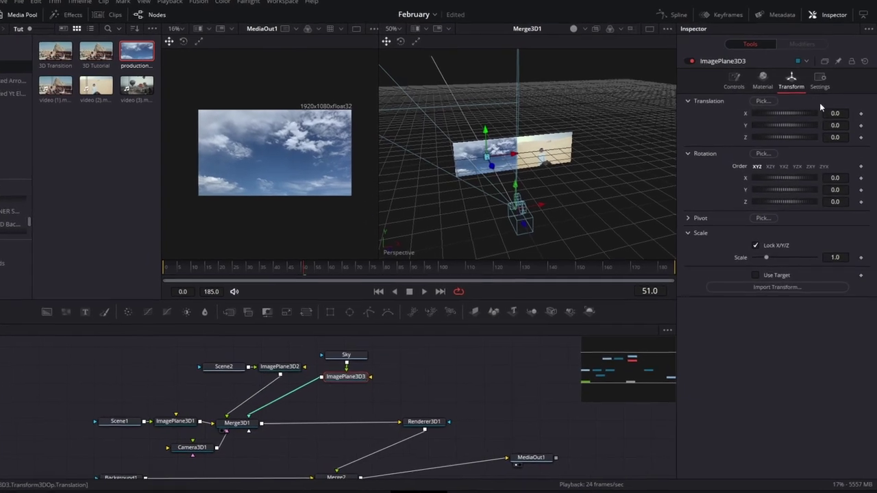
{"action": "type", "text": "0.5"}
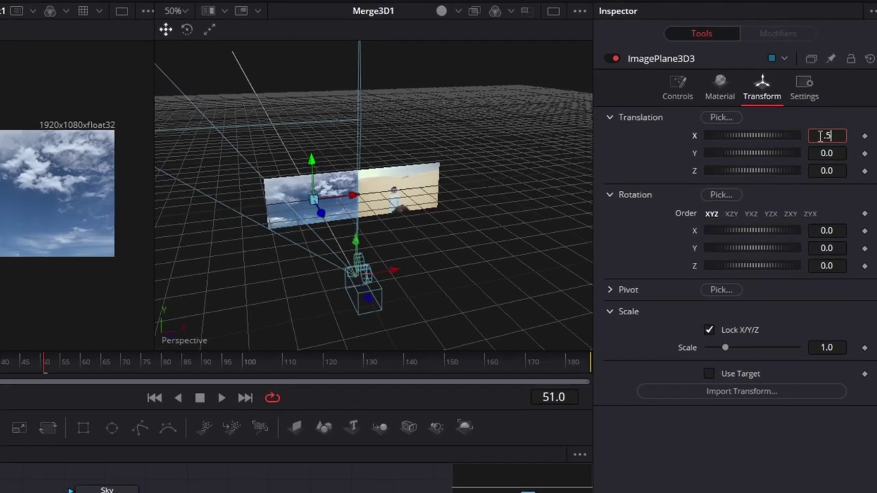
{"action": "key", "text": "Tab"}
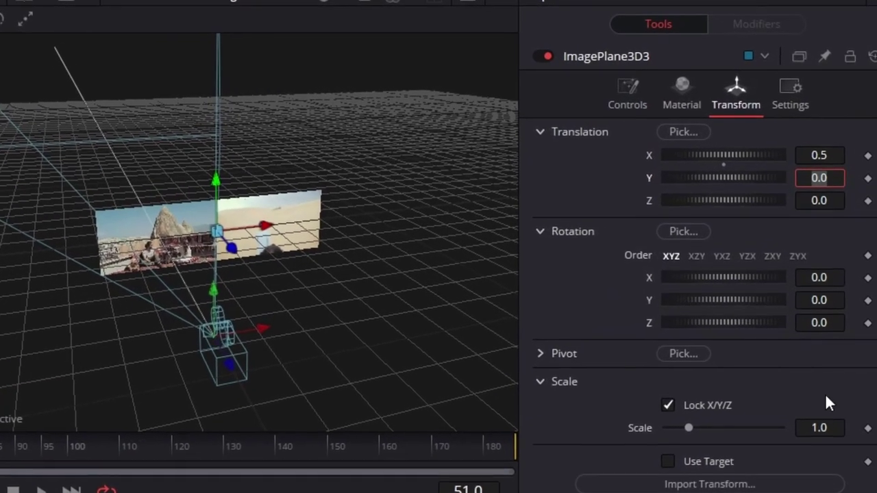
Enlarge the sky image plane, trying a scale of 3 before settling on 2
{"action": "left_click_drag", "start_coordinate": [806, 430], "coordinate": [834, 430]}
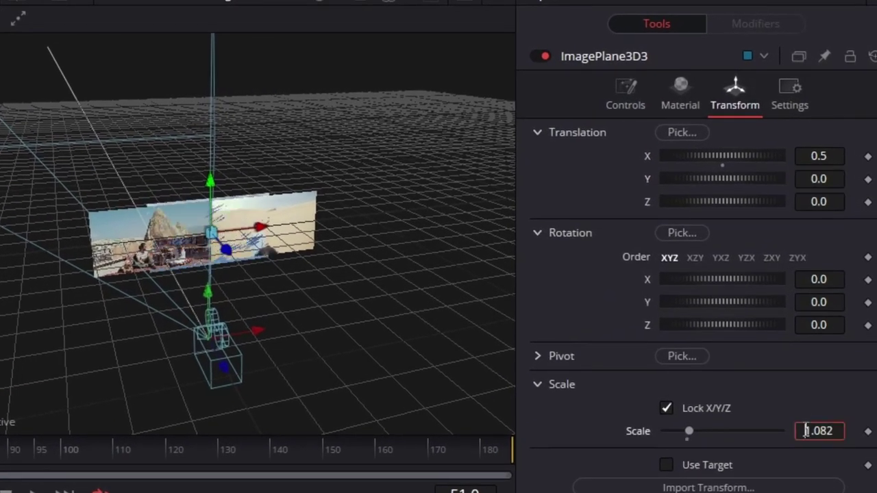
{"action": "double_click", "coordinate": [806, 431]}
{"action": "type", "text": "3"}
{"action": "key", "text": "Return"}
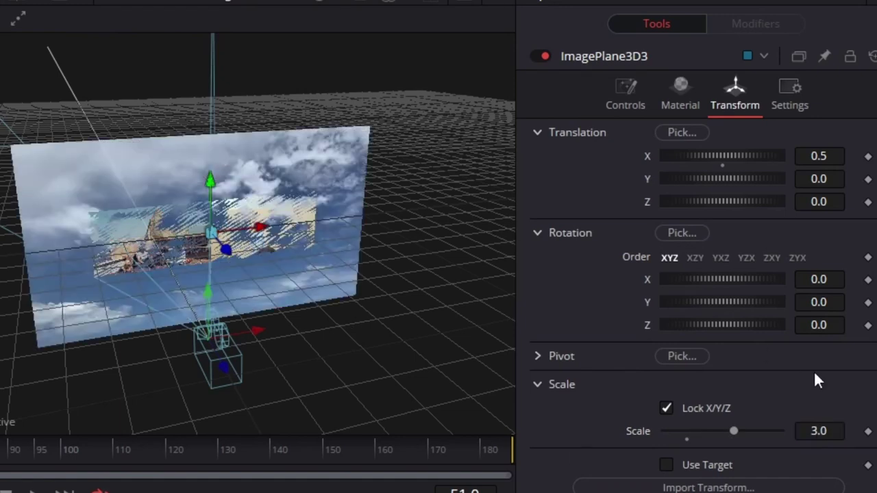
{"action": "double_click", "coordinate": [819, 431]}
{"action": "type", "text": "2"}
{"action": "key", "text": "Return"}
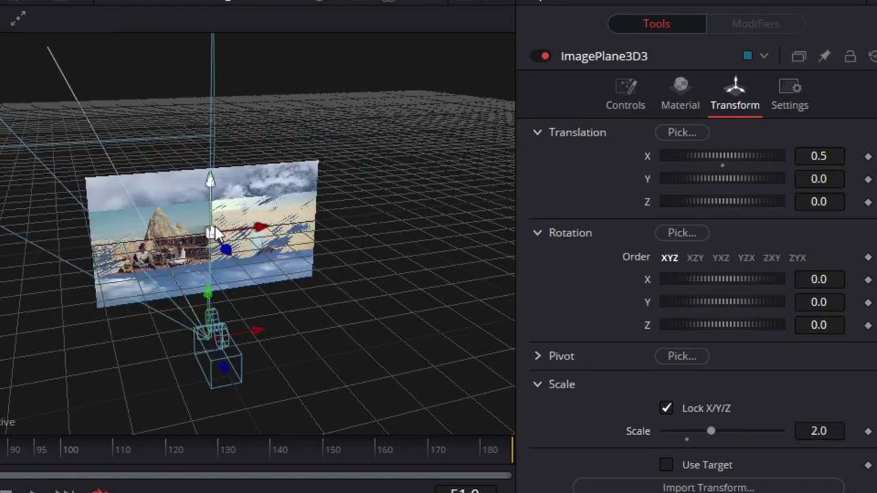
Place the sky plane behind and above the clips at about Z -0.376 and Y 0.6, with a scale of 2.033
{"action": "left_click_drag", "start_coordinate": [225, 253], "coordinate": [211, 233]}
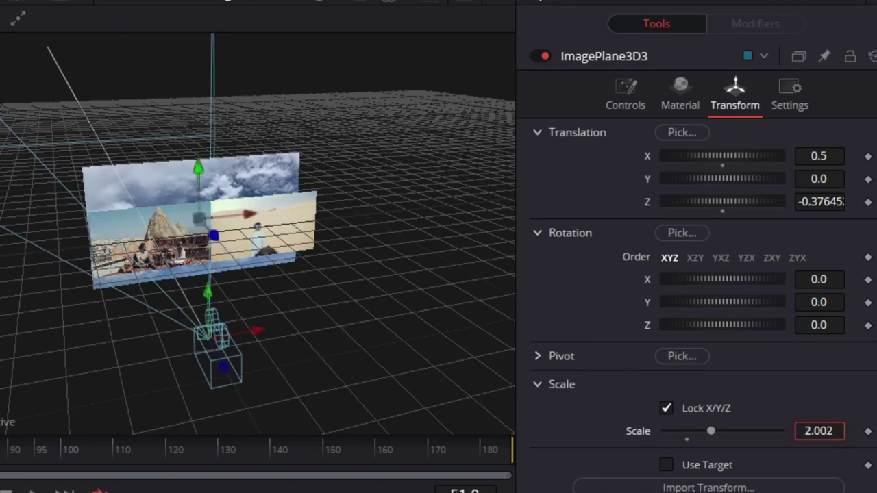
{"action": "mouse_move", "coordinate": [815, 431]}
{"action": "left_mouse_down"}
{"action": "mouse_move", "coordinate": [854, 431]}
{"action": "mouse_move", "coordinate": [796, 431]}
{"action": "mouse_move", "coordinate": [809, 431]}
{"action": "left_mouse_up"}
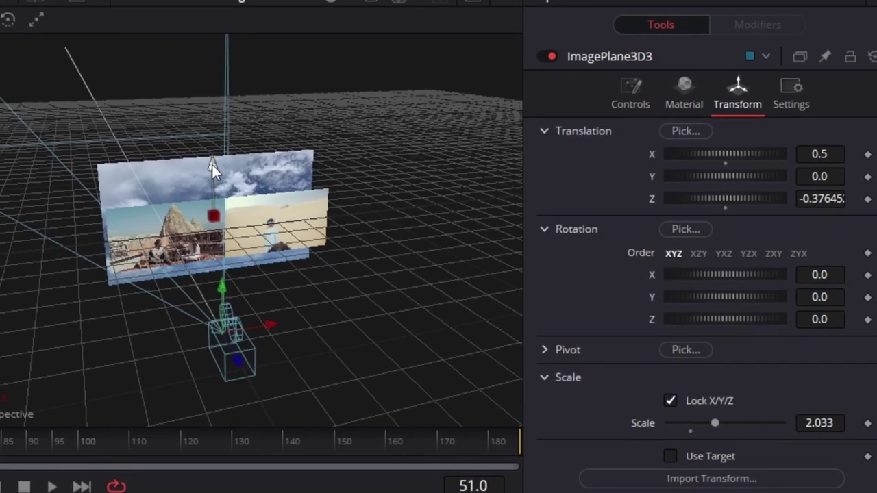
{"action": "left_click_drag", "start_coordinate": [211, 164], "coordinate": [206, 102]}
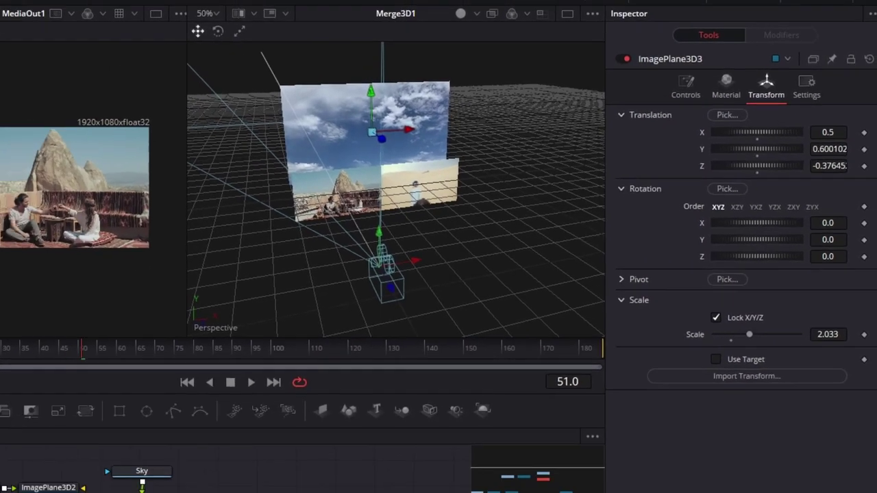
Insert a Bender 3D node between ImagePlane3D3 and Merge3D1 and place it just below the image plane node
{"action": "left_click_drag", "start_coordinate": [261, 428], "coordinate": [243, 458]}
{"action": "left_click_drag", "start_coordinate": [236, 455], "coordinate": [248, 430]}
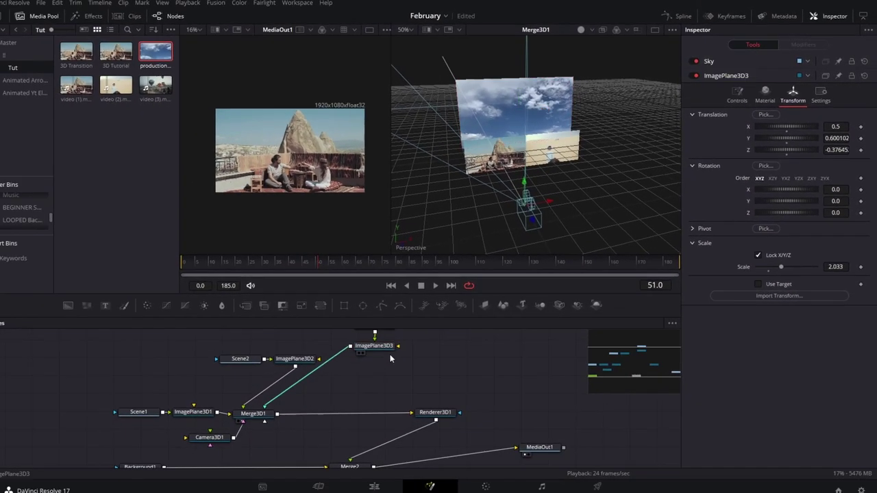
{"action": "key", "text": "shift+space"}
{"action": "type", "text": "bend"}
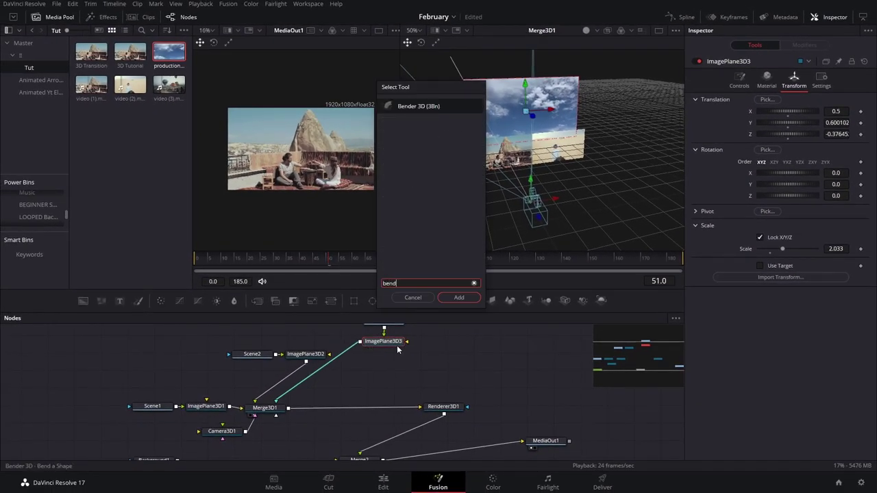
{"action": "key", "text": "Return"}
{"action": "left_click_drag", "start_coordinate": [331, 343], "coordinate": [381, 373]}
Raise the Bender3D1 amount until the sky plane curves noticeably toward the clips
{"action": "left_click_drag", "start_coordinate": [563, 149], "coordinate": [638, 105]}
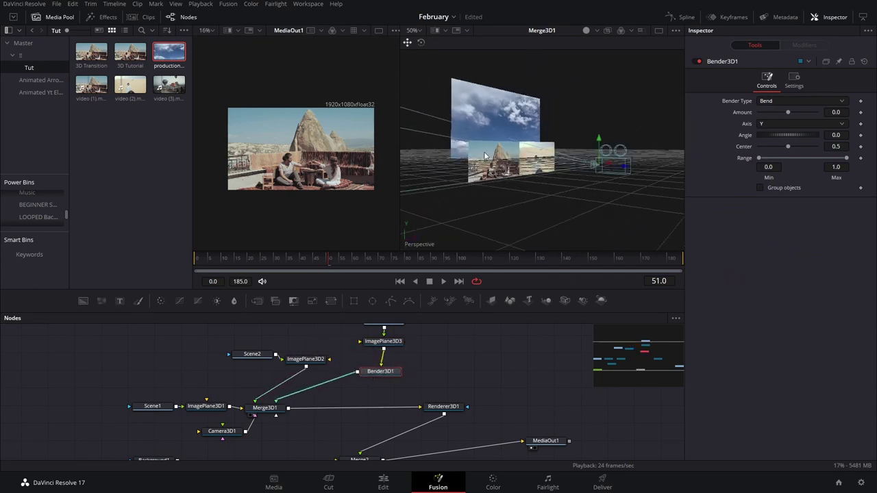
{"action": "scroll", "coordinate": [492, 152], "scroll_direction": "up", "scroll_amount": 1}
{"action": "scroll", "coordinate": [496, 147], "scroll_direction": "up", "scroll_amount": 2}
{"action": "left_click_drag", "start_coordinate": [536, 154], "coordinate": [440, 147]}
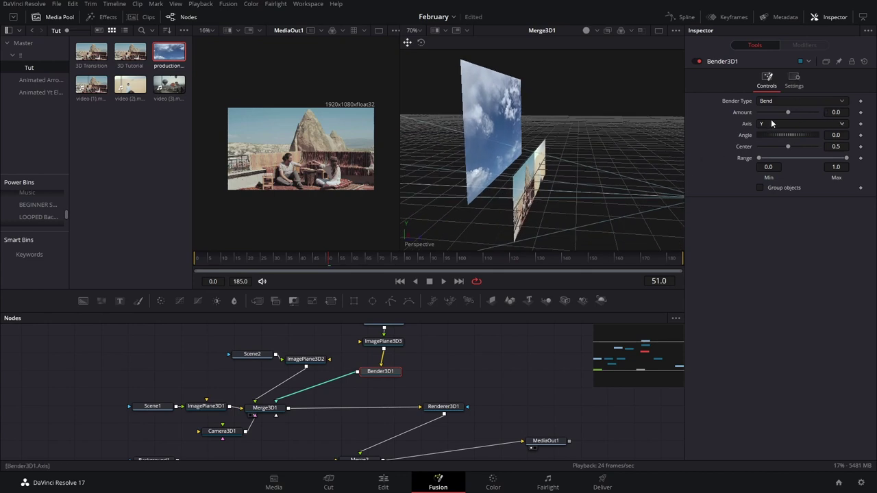
{"action": "left_click_drag", "start_coordinate": [827, 112], "coordinate": [863, 111]}
Rotate ImagePlane3D3 by 17 degrees around X to tilt the curved sky
{"action": "left_click", "coordinate": [383, 340]}
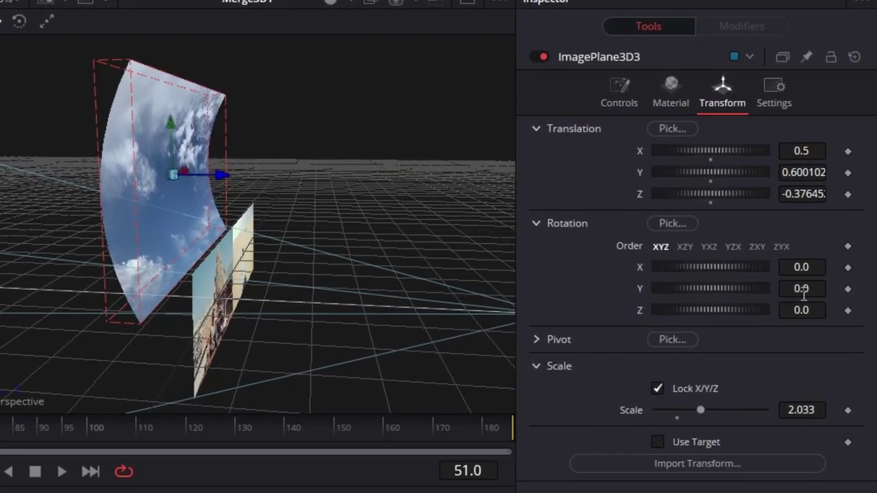
{"action": "mouse_move", "coordinate": [803, 293]}
{"action": "left_mouse_down"}
{"action": "mouse_move", "coordinate": [788, 290]}
{"action": "mouse_move", "coordinate": [801, 290]}
{"action": "left_mouse_up"}
{"action": "mouse_move", "coordinate": [801, 266]}
{"action": "left_mouse_down"}
{"action": "mouse_move", "coordinate": [826, 266]}
{"action": "mouse_move", "coordinate": [790, 272]}
{"action": "left_mouse_up"}
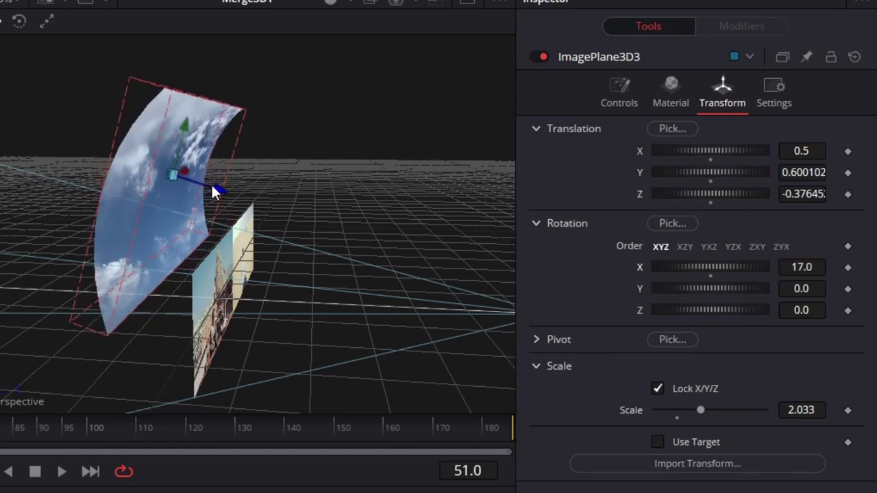
Move the tilted sky plane up and forward to about Y 0.783 and Z -0.178, so its lower edge meets the clips' upper edges
{"action": "left_click_drag", "start_coordinate": [211, 184], "coordinate": [232, 187]}
{"action": "left_click_drag", "start_coordinate": [204, 154], "coordinate": [214, 117]}
{"action": "left_click_drag", "start_coordinate": [510, 127], "coordinate": [299, 163]}
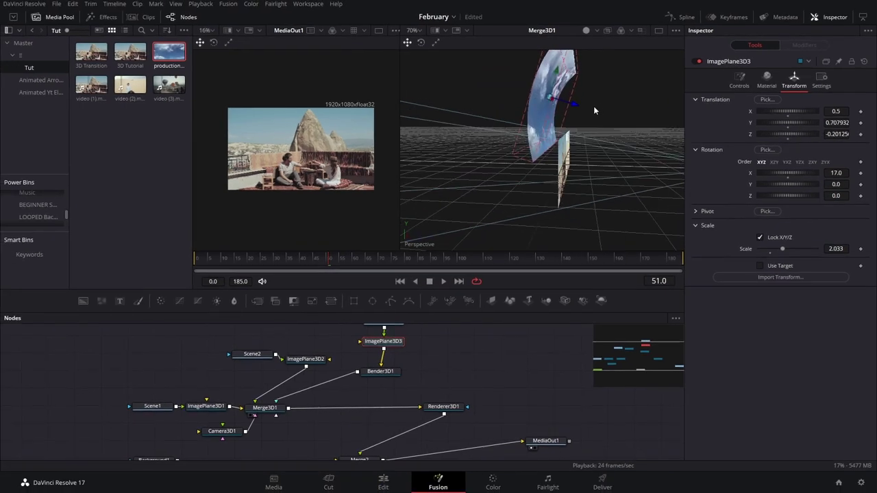
{"action": "left_click_drag", "start_coordinate": [440, 142], "coordinate": [572, 163]}
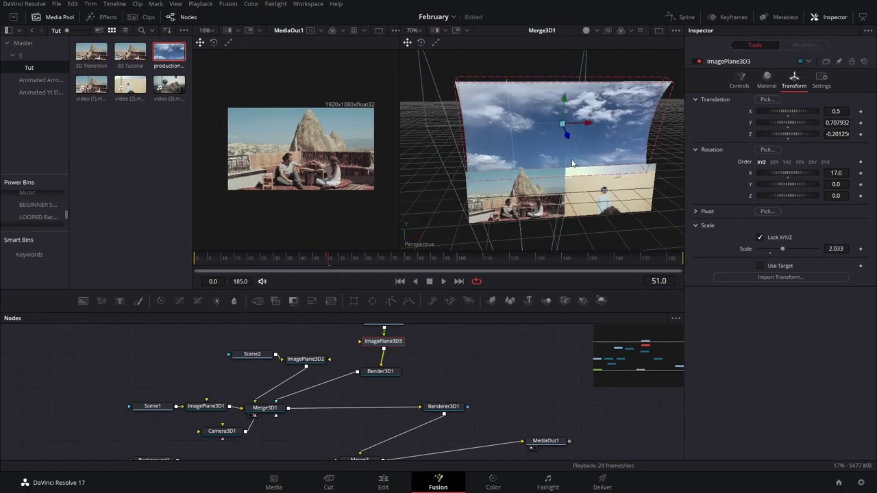
{"action": "left_click_drag", "start_coordinate": [564, 99], "coordinate": [565, 90]}
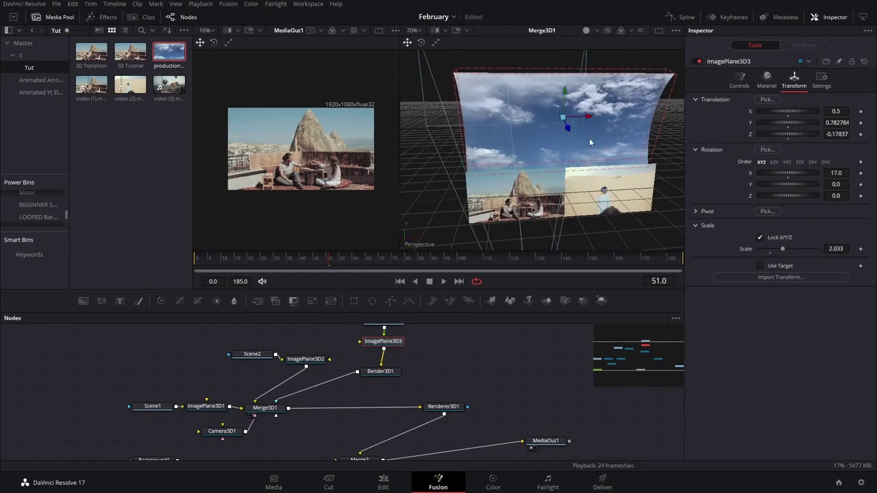
{"action": "scroll", "coordinate": [589, 137], "scroll_direction": "down", "scroll_amount": 2}
{"action": "scroll", "coordinate": [577, 152], "scroll_direction": "up", "scroll_amount": 2}
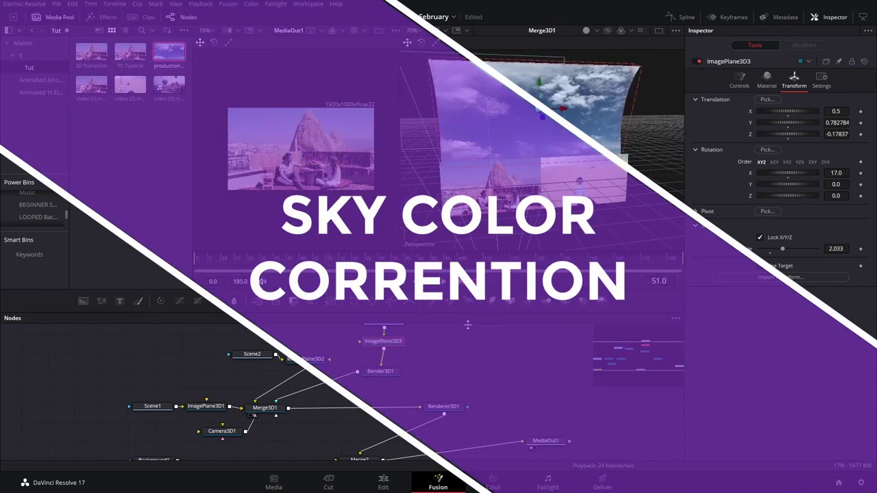
Insert a Color Corrector node between the Sky clip and ImagePlane3D3
{"action": "left_click_drag", "start_coordinate": [404, 356], "coordinate": [426, 339]}
{"action": "left_click", "coordinate": [430, 341]}
{"action": "key", "text": "shift+space"}
{"action": "type", "text": "bend"}
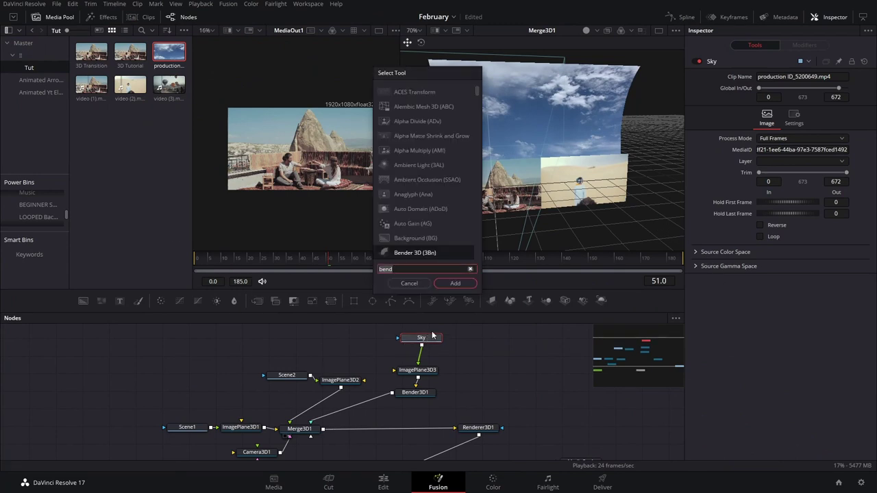
{"action": "key", "text": "BackSpace"}
{"action": "key", "text": "BackSpace"}
{"action": "key", "text": "BackSpace"}
{"action": "key", "text": "BackSpace"}
{"action": "type", "text": "colo"}
{"action": "key", "text": "Down"}
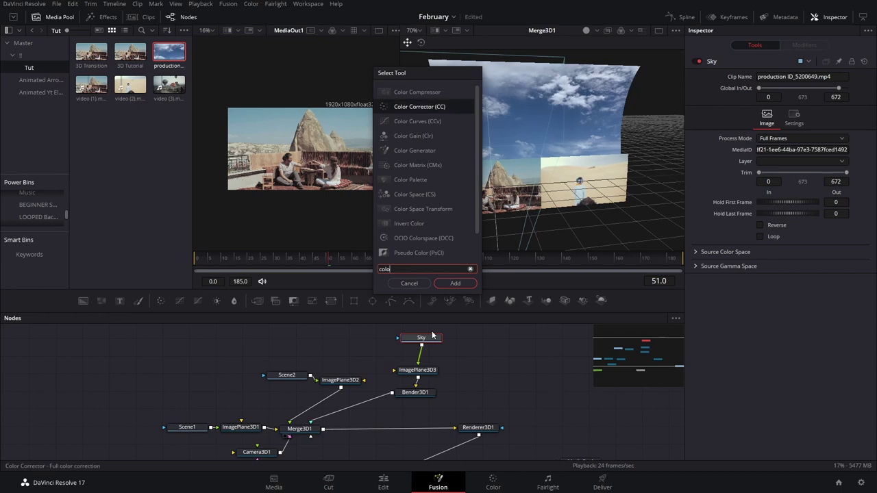
{"action": "key", "text": "Return"}
Tint the sky slightly toward cyan with tint about -0.493 and strength 0.1235, and lower its saturation to 0.778
{"action": "scroll", "coordinate": [552, 90], "scroll_direction": "up", "scroll_amount": 10}
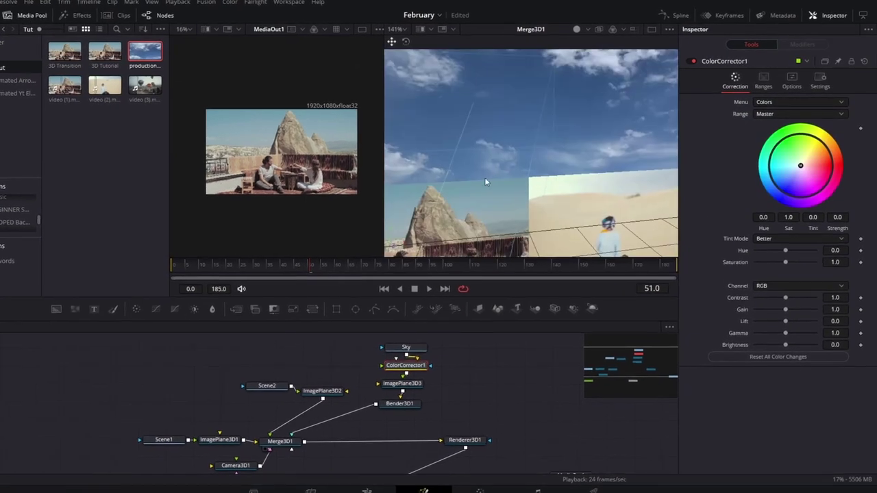
{"action": "scroll", "coordinate": [446, 140], "scroll_direction": "down", "scroll_amount": 3}
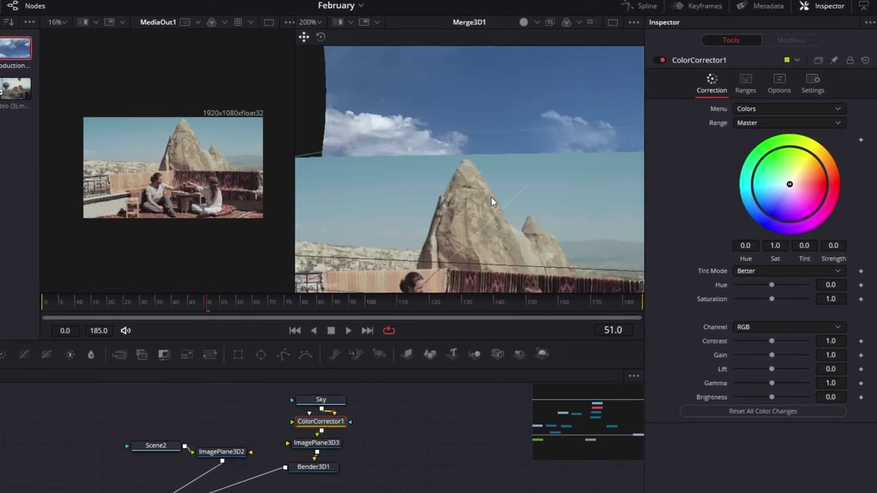
{"action": "scroll", "coordinate": [456, 202], "scroll_direction": "up", "scroll_amount": 3}
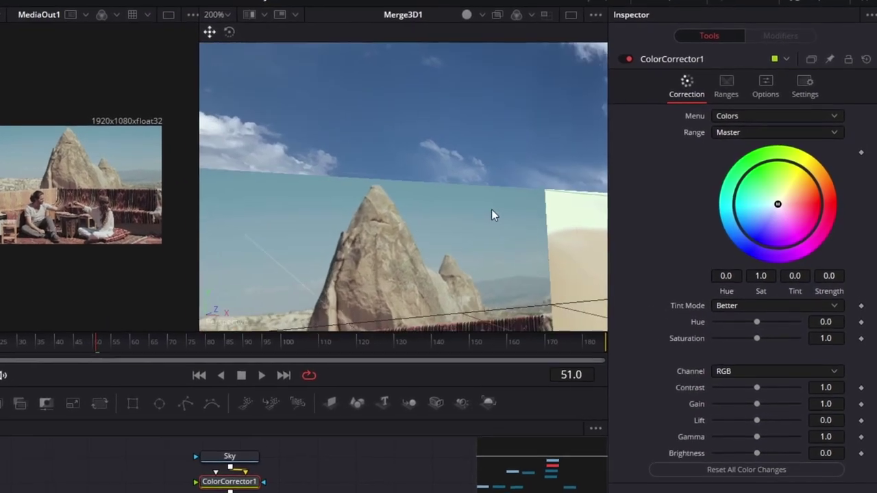
{"action": "left_click_drag", "start_coordinate": [357, 255], "coordinate": [364, 227]}
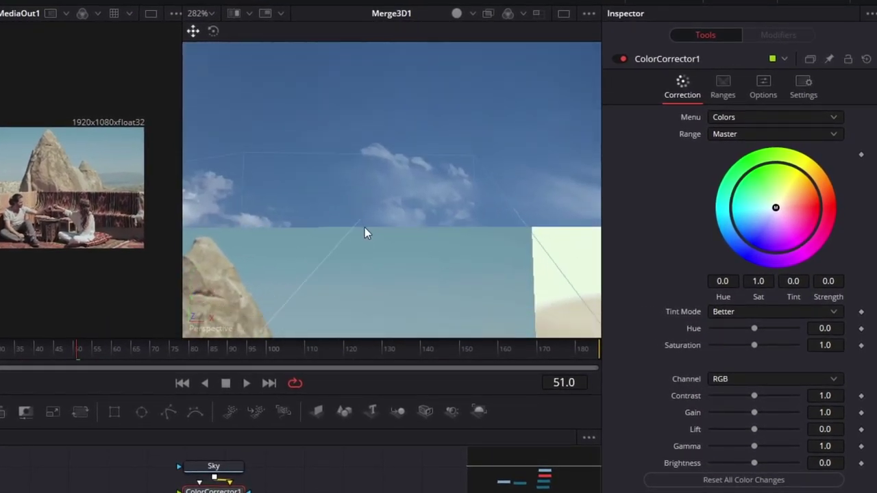
{"action": "mouse_move", "coordinate": [775, 209]}
{"action": "left_mouse_down"}
{"action": "mouse_move", "coordinate": [749, 207]}
{"action": "mouse_move", "coordinate": [761, 211]}
{"action": "left_mouse_up"}
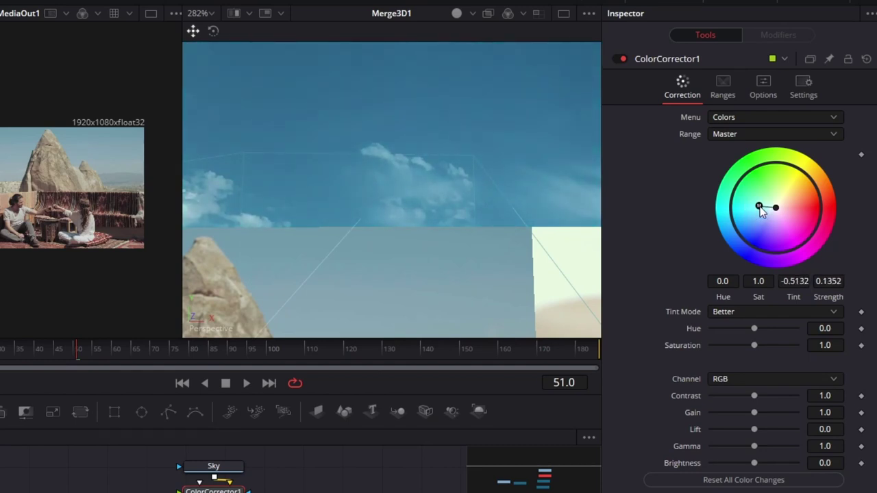
{"action": "left_click_drag", "start_coordinate": [823, 348], "coordinate": [793, 348]}
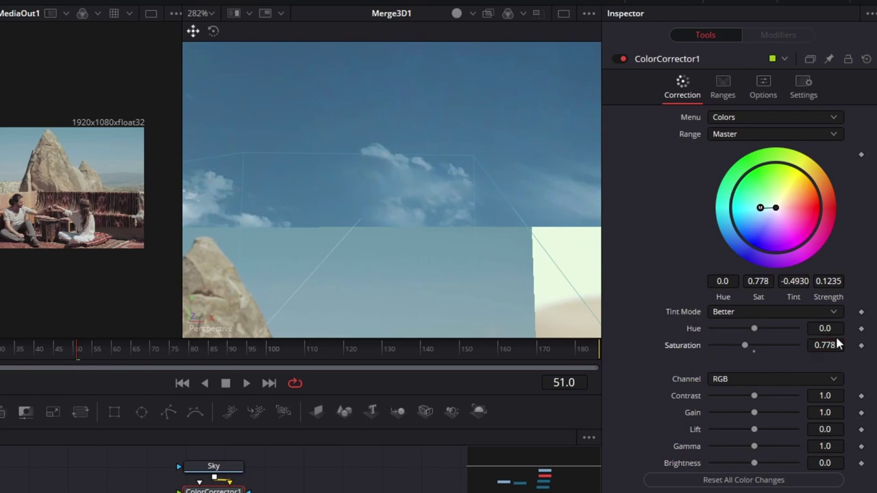
Set the sky's contrast to 0.868, gain to 1.073 and lift to 0.007 to match the first clip
{"action": "left_click_drag", "start_coordinate": [822, 395], "coordinate": [814, 395]}
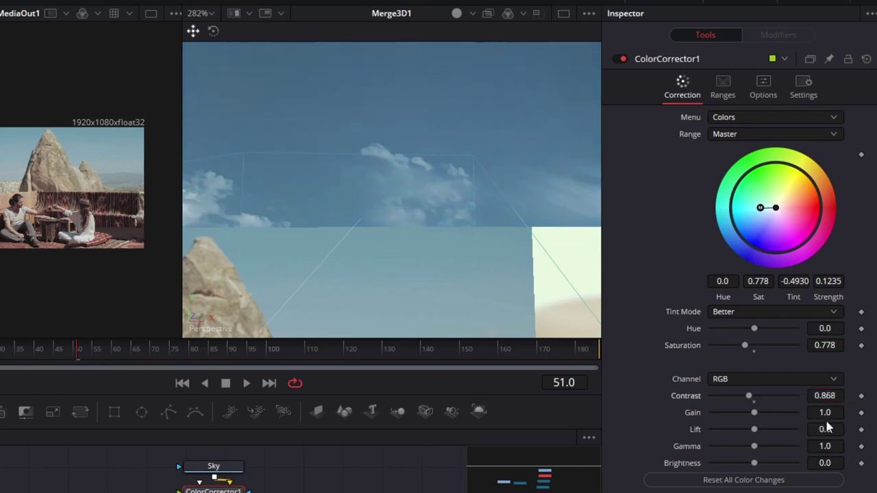
{"action": "mouse_move", "coordinate": [824, 413]}
{"action": "left_mouse_down"}
{"action": "mouse_move", "coordinate": [833, 412]}
{"action": "mouse_move", "coordinate": [815, 429]}
{"action": "mouse_move", "coordinate": [826, 429]}
{"action": "left_mouse_up"}
{"action": "scroll", "coordinate": [449, 257], "scroll_direction": "down", "scroll_amount": 2}
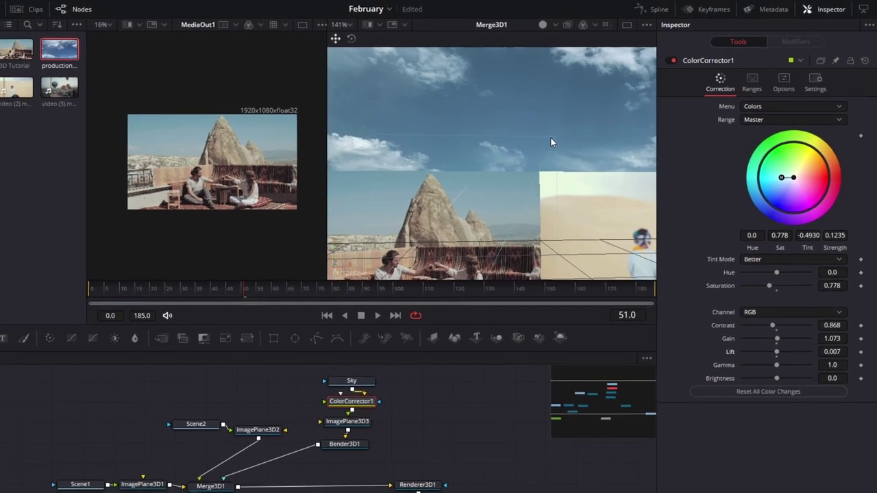
Examine how the corrected sky blends into the clips up close and from afar, and scrub through the timeline
{"action": "scroll", "coordinate": [550, 138], "scroll_direction": "down", "scroll_amount": 2}
{"action": "scroll", "coordinate": [458, 169], "scroll_direction": "up", "scroll_amount": 5}
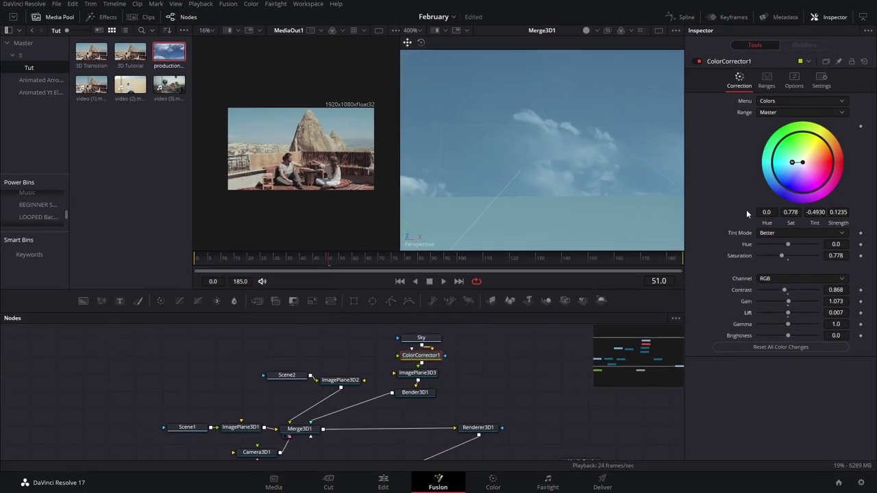
{"action": "scroll", "coordinate": [507, 214], "scroll_direction": "down", "scroll_amount": 3}
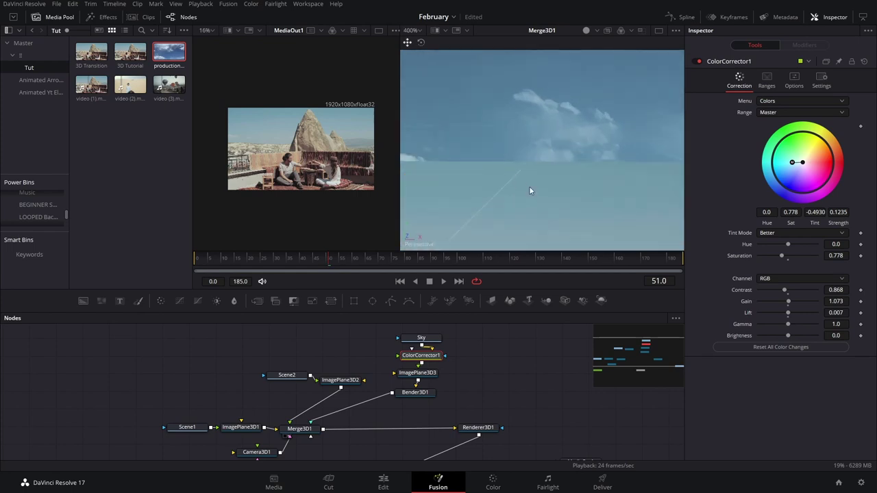
{"action": "scroll", "coordinate": [541, 188], "scroll_direction": "down", "scroll_amount": 4}
{"action": "left_click_drag", "start_coordinate": [532, 199], "coordinate": [506, 187]}
{"action": "mouse_move", "coordinate": [356, 261]}
{"action": "left_mouse_down"}
{"action": "mouse_move", "coordinate": [387, 261]}
{"action": "mouse_move", "coordinate": [353, 258]}
{"action": "mouse_move", "coordinate": [372, 263]}
{"action": "left_mouse_up"}
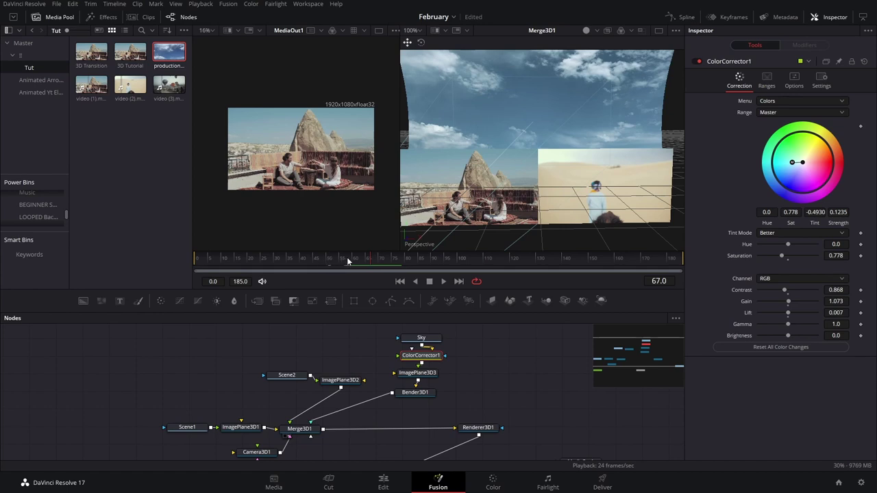
{"action": "left_click_drag", "start_coordinate": [347, 261], "coordinate": [203, 276]}
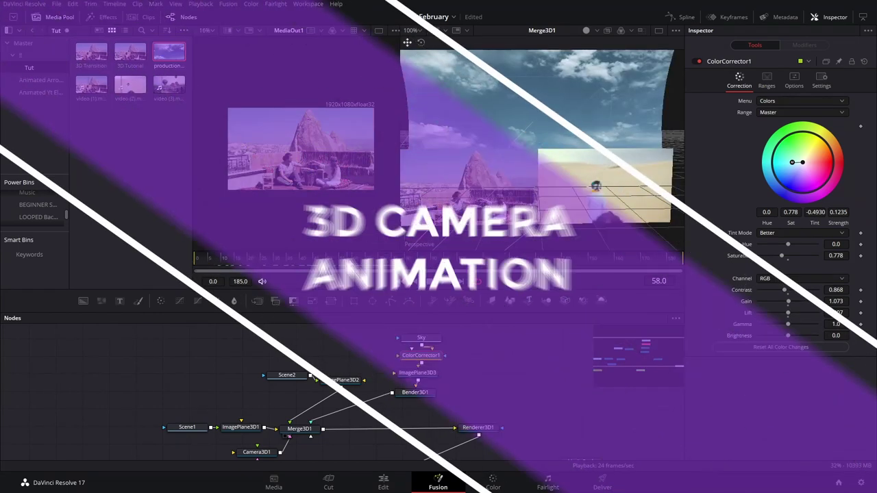
At frame 50, enable keyframe animation for all translation and rotation values of Camera3D1
{"action": "left_click_drag", "start_coordinate": [381, 260], "coordinate": [328, 263]}
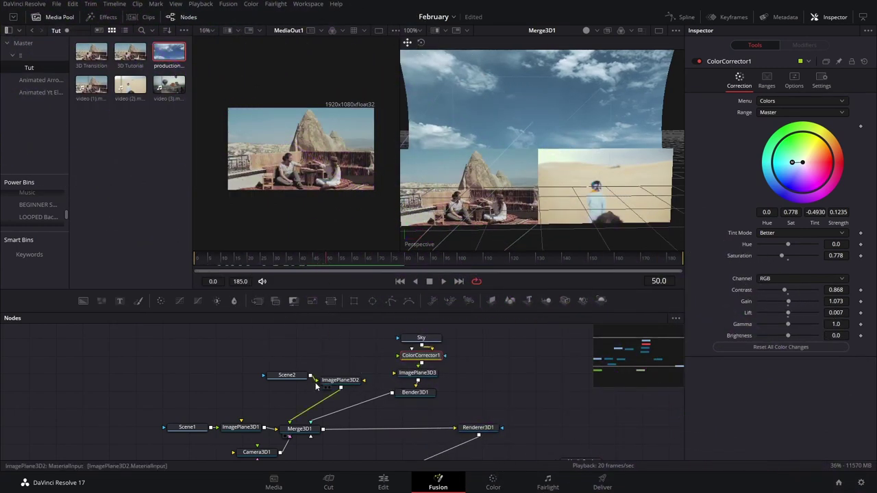
{"action": "left_click_drag", "start_coordinate": [333, 356], "coordinate": [351, 320]}
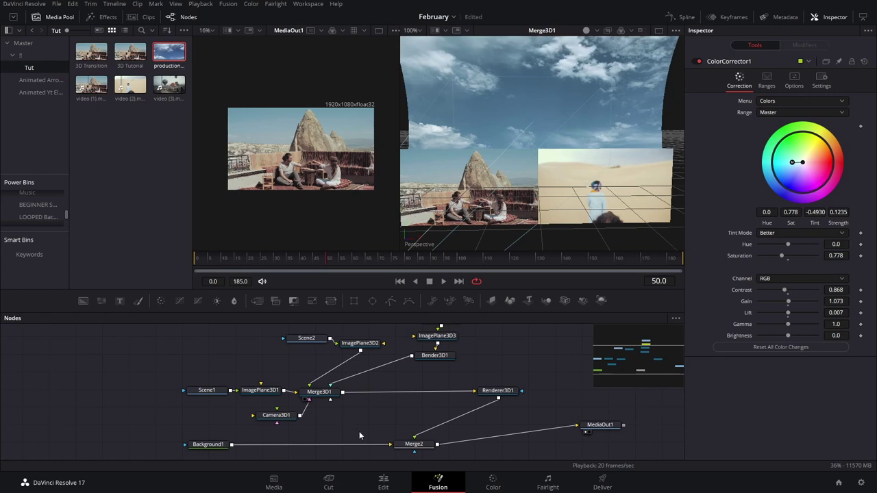
{"action": "scroll", "coordinate": [505, 192], "scroll_direction": "down", "scroll_amount": 3}
{"action": "scroll", "coordinate": [530, 146], "scroll_direction": "up", "scroll_amount": 3}
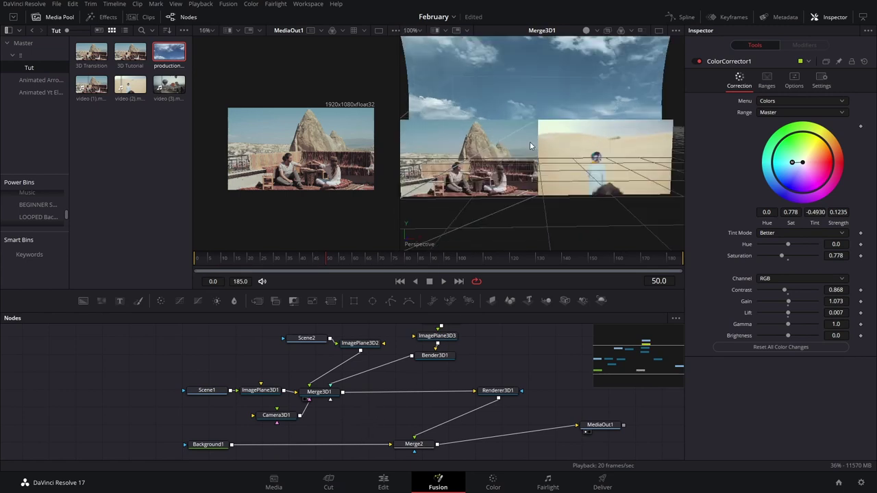
{"action": "left_click_drag", "start_coordinate": [480, 220], "coordinate": [550, 217]}
{"action": "left_click", "coordinate": [550, 218]}
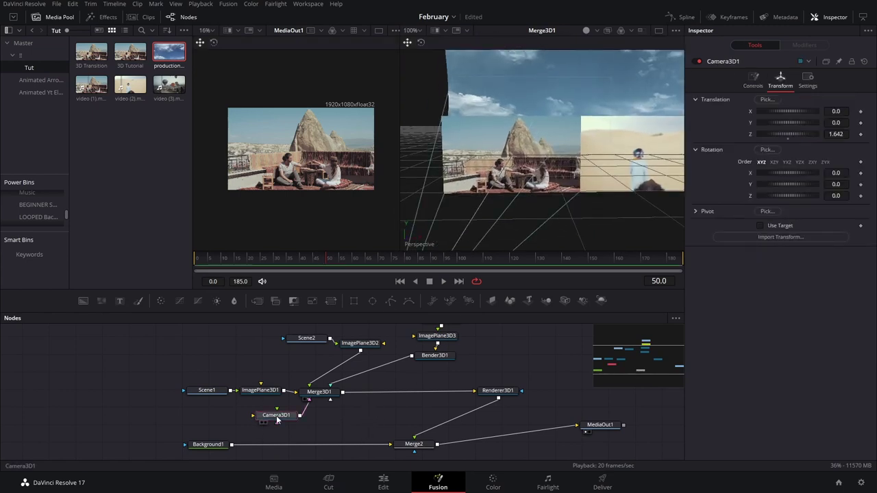
{"action": "right_click", "coordinate": [722, 108]}
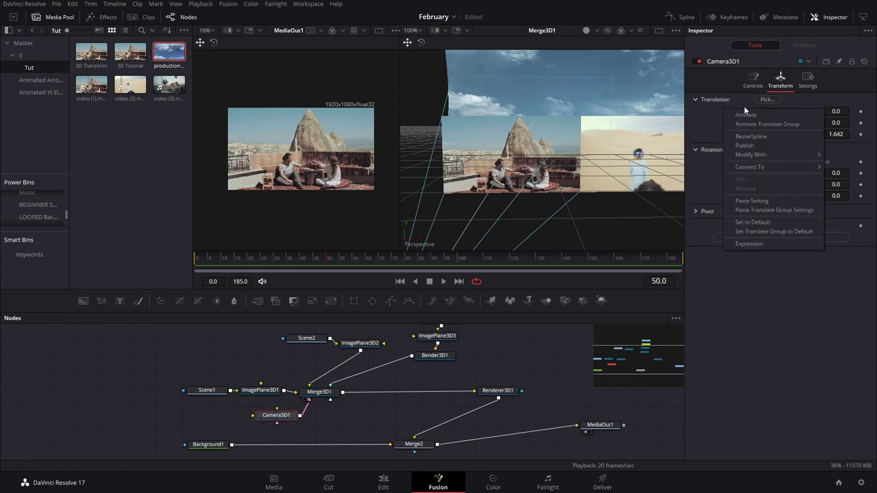
{"action": "left_click", "coordinate": [759, 124]}
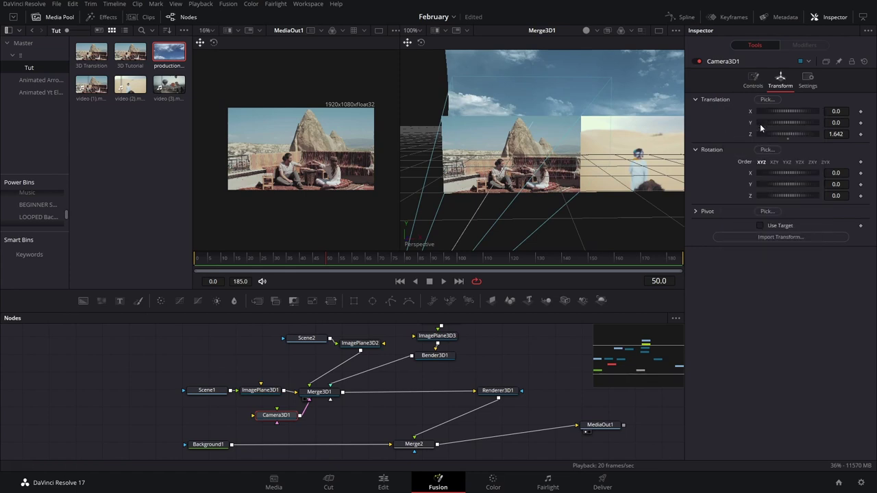
{"action": "right_click", "coordinate": [729, 173]}
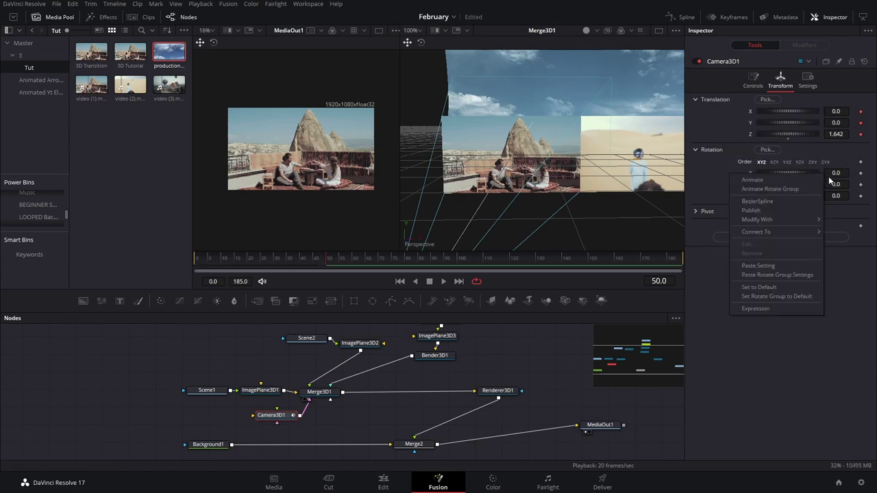
{"action": "left_click", "coordinate": [801, 187]}
Add a keyframe holding the camera's Z translation at frame 20
{"action": "left_click_drag", "start_coordinate": [472, 193], "coordinate": [477, 197]}
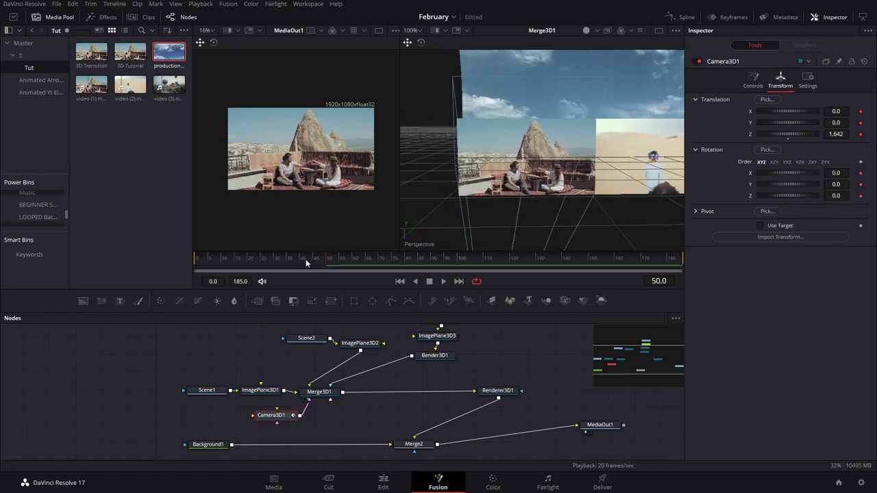
{"action": "left_click_drag", "start_coordinate": [297, 260], "coordinate": [252, 268]}
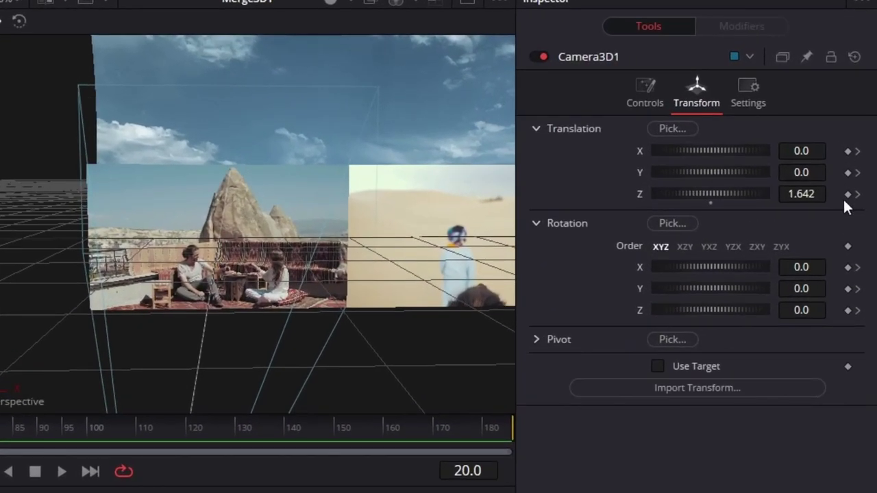
{"action": "left_click", "coordinate": [848, 193]}
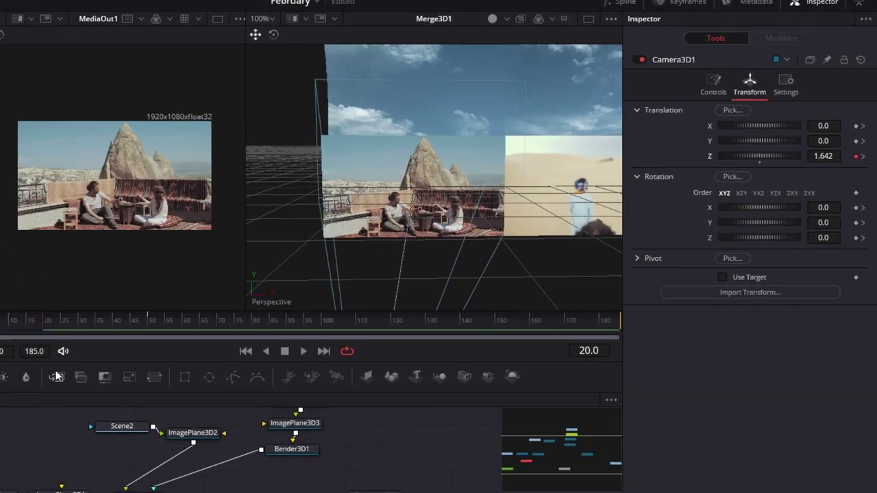
At frame 50, push the camera in toward the first clip by setting its Z translation to 1.392
{"action": "left_click_drag", "start_coordinate": [58, 325], "coordinate": [147, 329]}
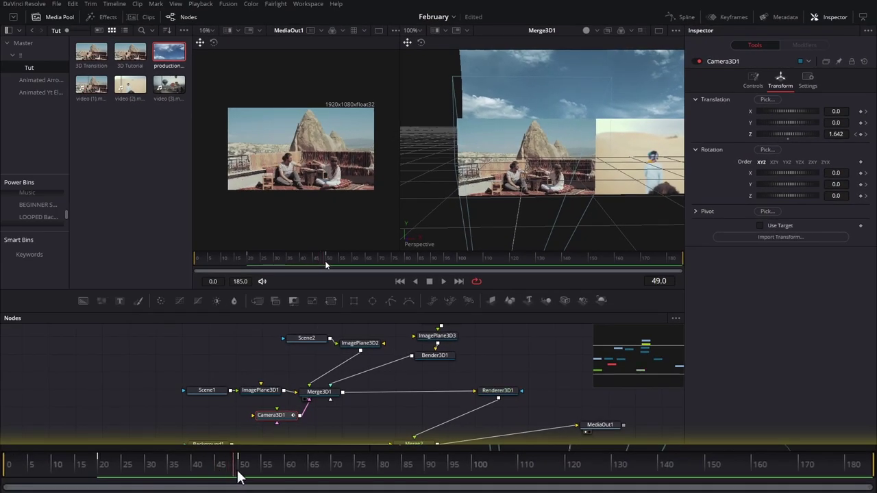
{"action": "left_click_drag", "start_coordinate": [240, 477], "coordinate": [242, 478]}
{"action": "left_click_drag", "start_coordinate": [835, 133], "coordinate": [806, 134]}
{"action": "mouse_move", "coordinate": [238, 478]}
{"action": "left_mouse_down"}
{"action": "mouse_move", "coordinate": [312, 477]}
{"action": "mouse_move", "coordinate": [239, 473]}
{"action": "left_mouse_up"}
{"action": "scroll", "coordinate": [622, 167], "scroll_direction": "down", "scroll_amount": 2}
{"action": "left_click_drag", "start_coordinate": [622, 166], "coordinate": [583, 176]}
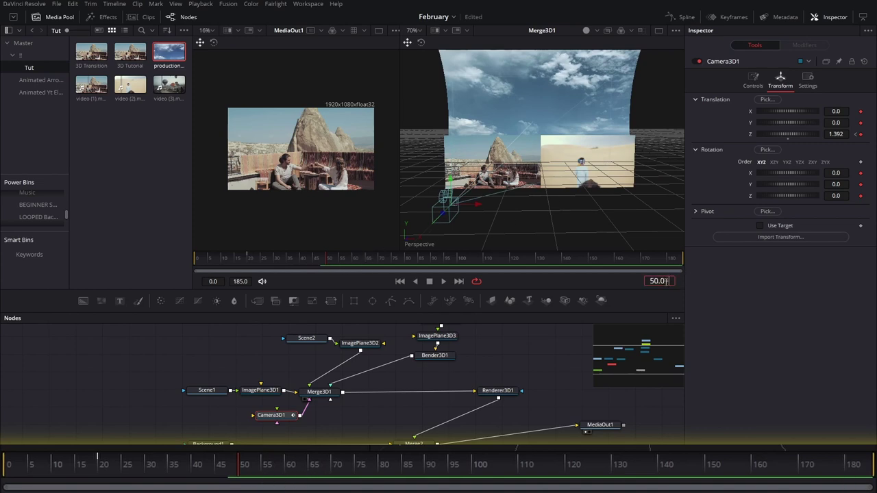
Add keyframes for the camera's X, Y and Z rotation at frame 86
{"action": "key", "text": "Return"}
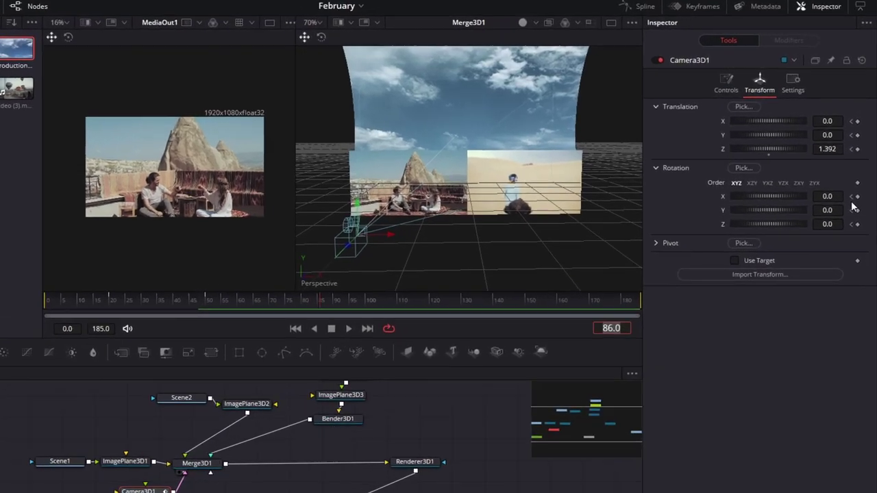
{"action": "left_click", "coordinate": [861, 172]}
{"action": "left_click", "coordinate": [849, 280]}
{"action": "left_click", "coordinate": [849, 301]}
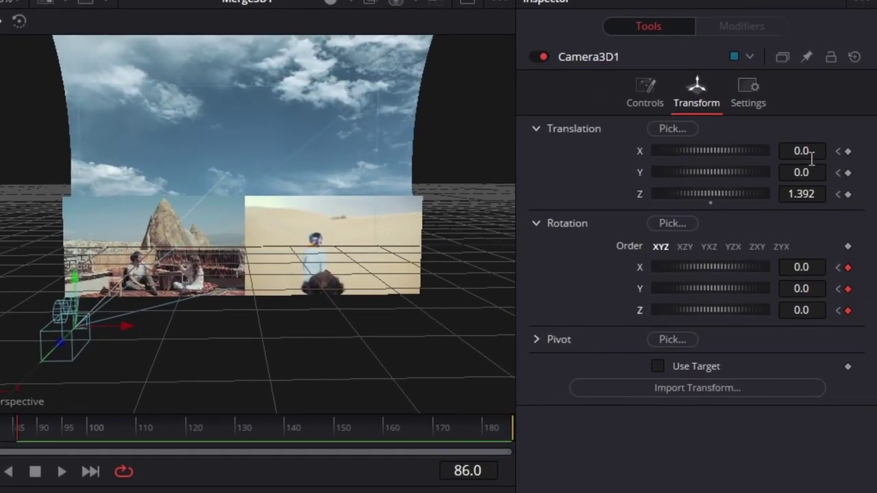
At frame 86, frame the second clip by setting the camera's X translation to 1.0 and Z translation to 1.642
{"action": "left_click", "coordinate": [806, 155]}
{"action": "type", "text": "1"}
{"action": "key", "text": "Tab"}
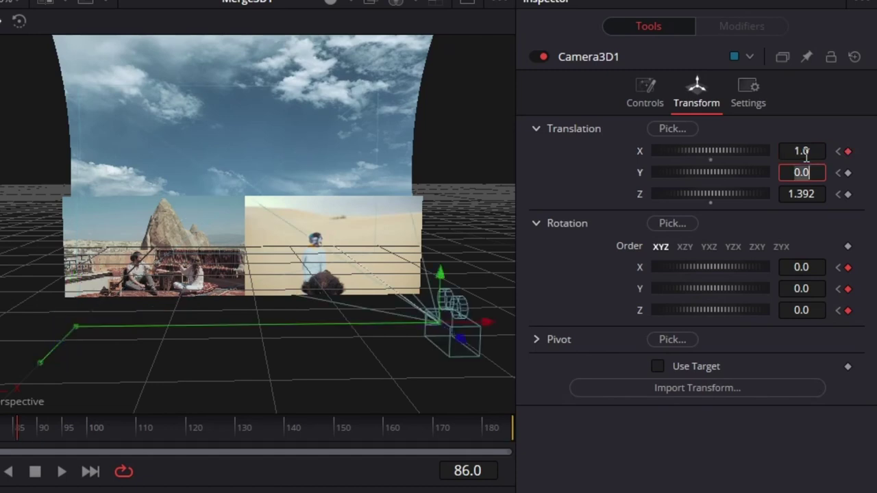
{"action": "mouse_move", "coordinate": [807, 190]}
{"action": "left_mouse_down"}
{"action": "mouse_move", "coordinate": [826, 192]}
{"action": "mouse_move", "coordinate": [810, 176]}
{"action": "left_mouse_up"}
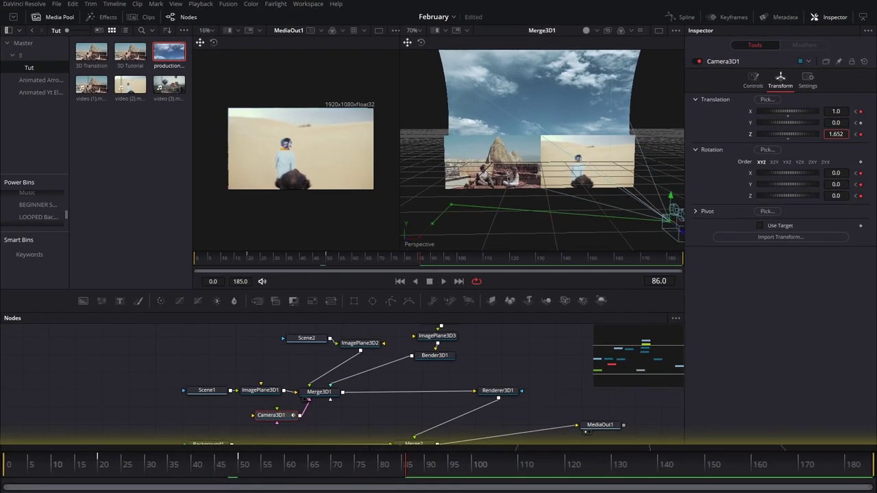
{"action": "left_click_drag", "start_coordinate": [788, 134], "coordinate": [786, 134]}
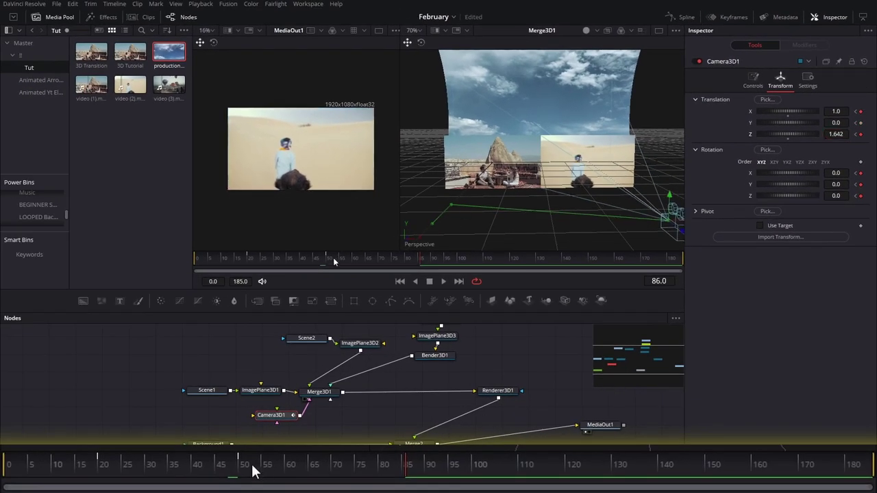
{"action": "left_click_drag", "start_coordinate": [330, 260], "coordinate": [327, 261]}
{"action": "left_click", "coordinate": [421, 260]}
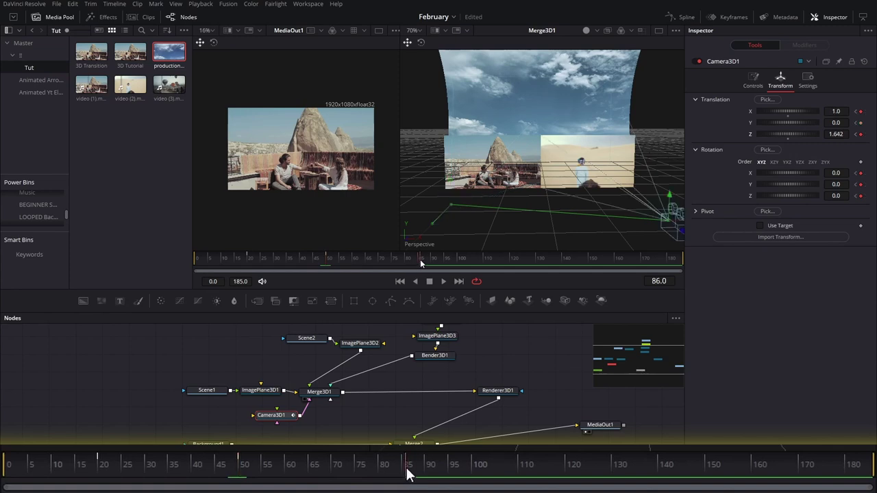
At frame 62, raise the camera in front of the sky to about X 0.516, Y 0.563 and Z 0.724
{"action": "left_click_drag", "start_coordinate": [406, 469], "coordinate": [298, 473]}
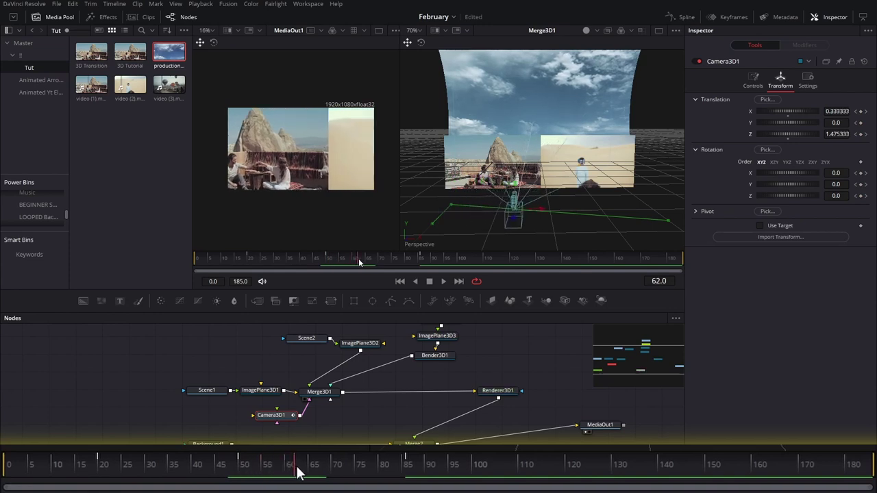
{"action": "left_click_drag", "start_coordinate": [526, 211], "coordinate": [526, 150]}
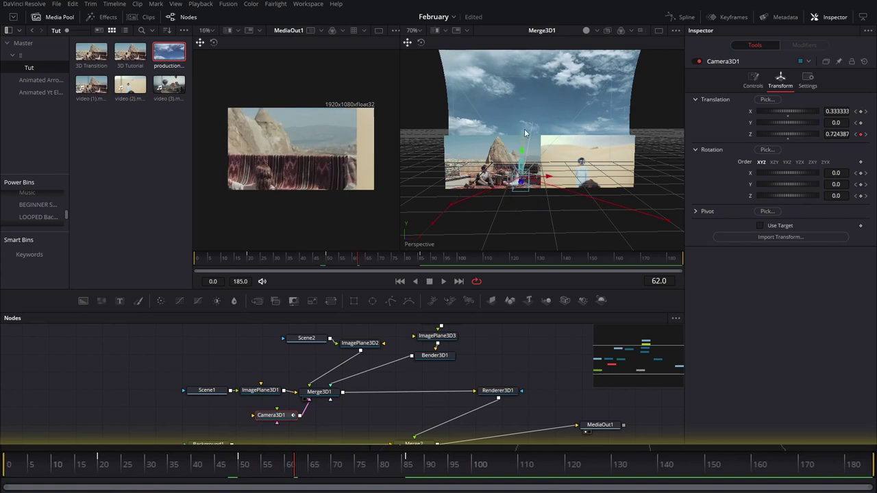
{"action": "left_click", "coordinate": [526, 134]}
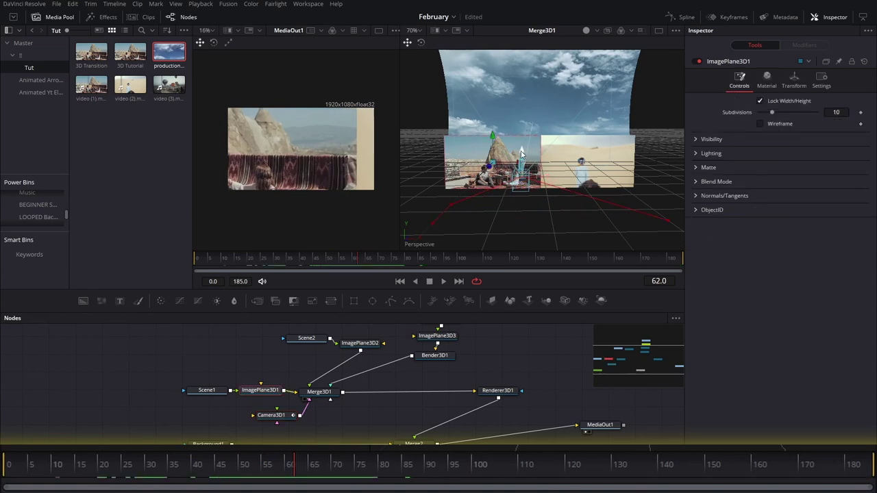
{"action": "left_click_drag", "start_coordinate": [520, 153], "coordinate": [572, 110]}
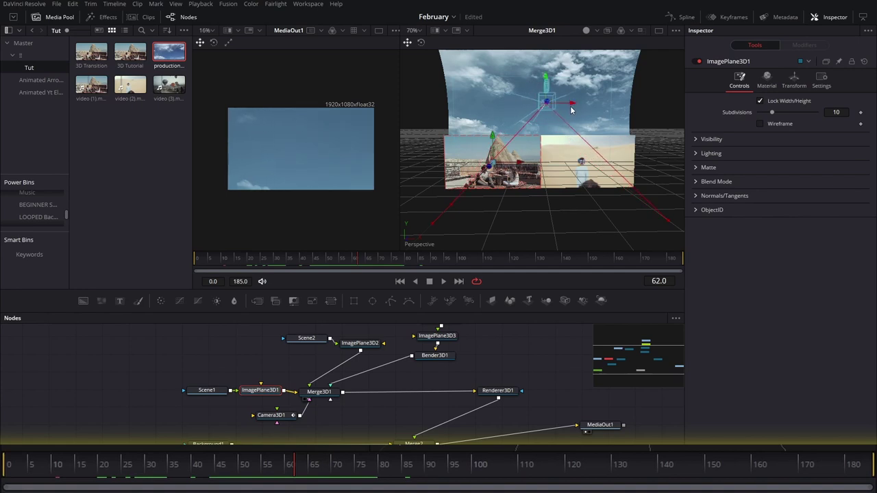
{"action": "left_click", "coordinate": [554, 108]}
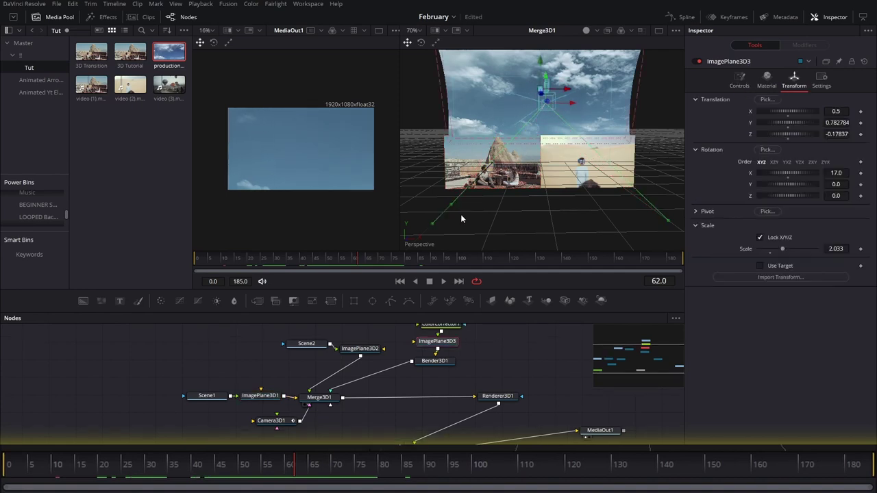
Set Camera3D1's rotation at frame 62 to X 10.7, Y 0 and Z 29.0
{"action": "left_click", "coordinate": [267, 422]}
{"action": "left_click_drag", "start_coordinate": [491, 150], "coordinate": [627, 158]}
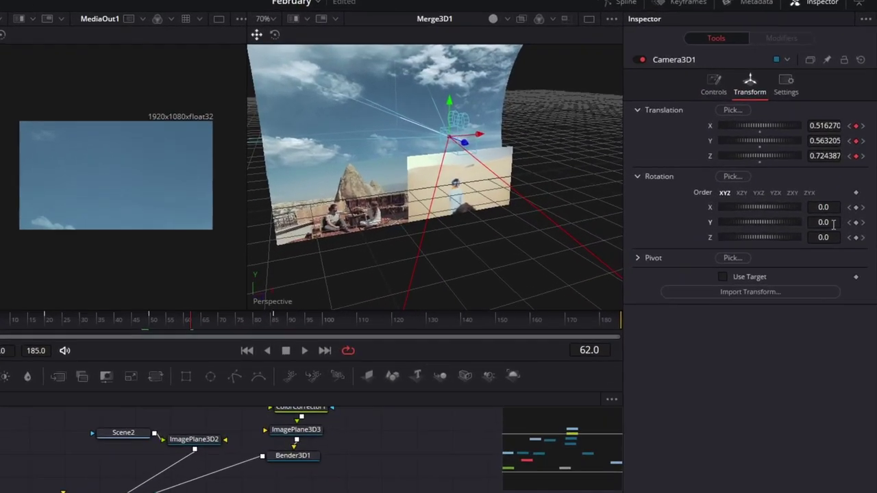
{"action": "left_click_drag", "start_coordinate": [841, 185], "coordinate": [811, 185]}
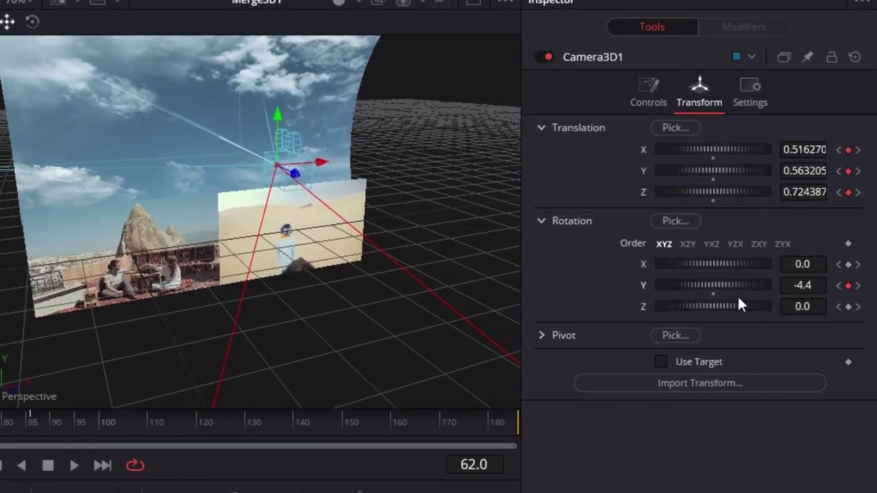
{"action": "key", "text": "ctrl+z"}
{"action": "left_click_drag", "start_coordinate": [802, 264], "coordinate": [875, 269]}
{"action": "key", "text": "ctrl+z"}
{"action": "key", "text": "ctrl+z"}
{"action": "double_click", "coordinate": [808, 284]}
{"action": "type", "text": "0"}
{"action": "key", "text": "Return"}
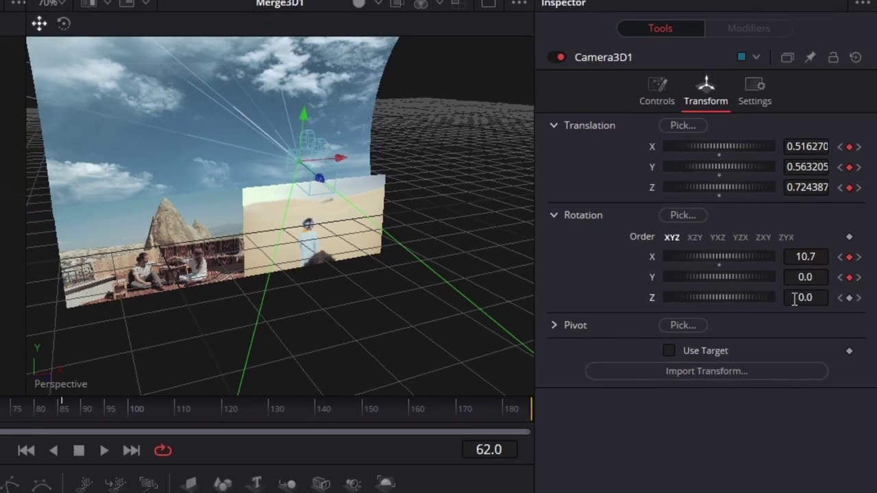
{"action": "left_click_drag", "start_coordinate": [789, 310], "coordinate": [833, 310]}
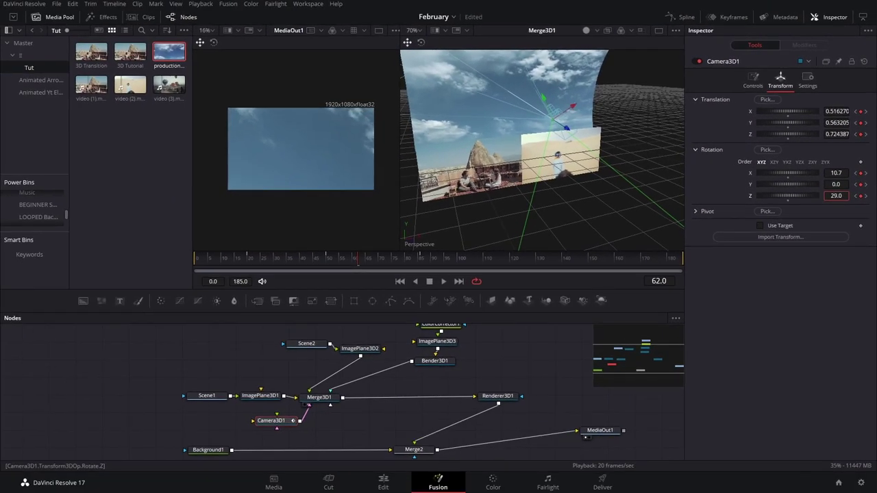
At frame 72, move the camera across the sky to about X 0.959, Y 0.589, Z 0.671, reduce its Z rotation and preview the motion
{"action": "left_click", "coordinate": [296, 296]}
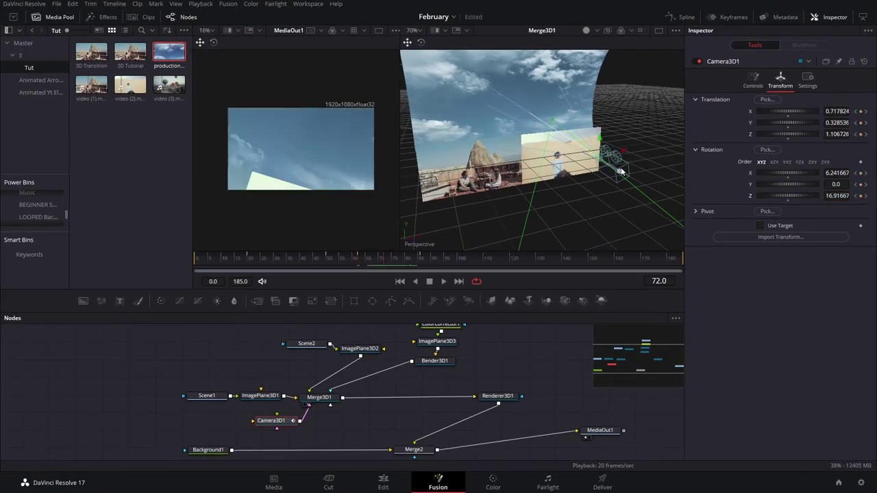
{"action": "left_click_drag", "start_coordinate": [622, 172], "coordinate": [593, 95]}
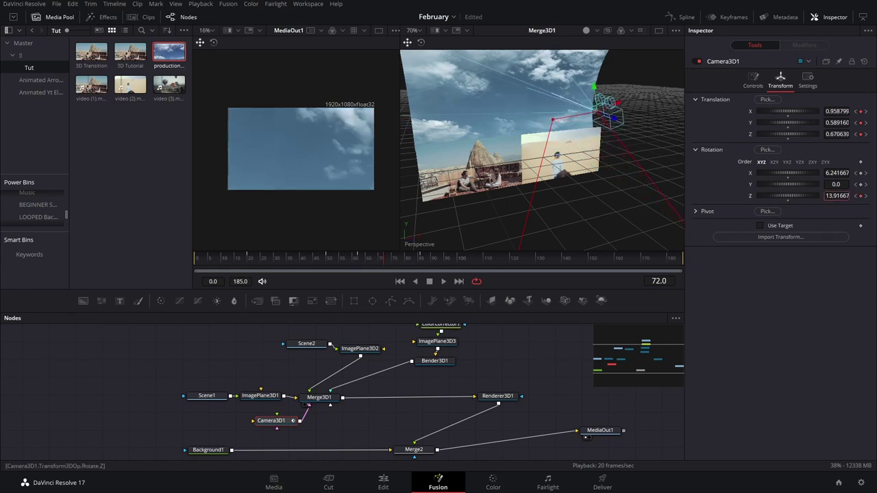
{"action": "key", "text": "space"}
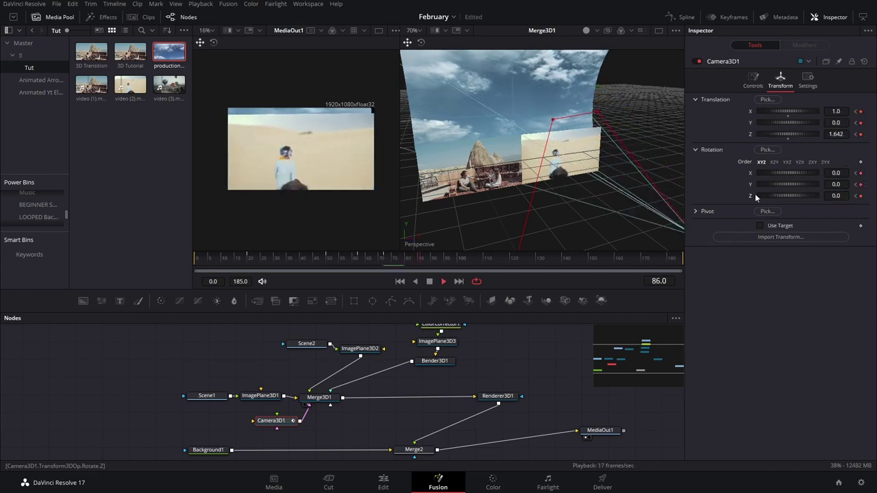
{"action": "key", "text": "space"}
Enlarge the sky plane ImagePlane3D3 to a scale of 2.152 while viewing the camera's framing at frame 85
{"action": "mouse_move", "coordinate": [425, 257]}
{"action": "left_mouse_down"}
{"action": "mouse_move", "coordinate": [414, 260]}
{"action": "mouse_move", "coordinate": [420, 264]}
{"action": "left_mouse_up"}
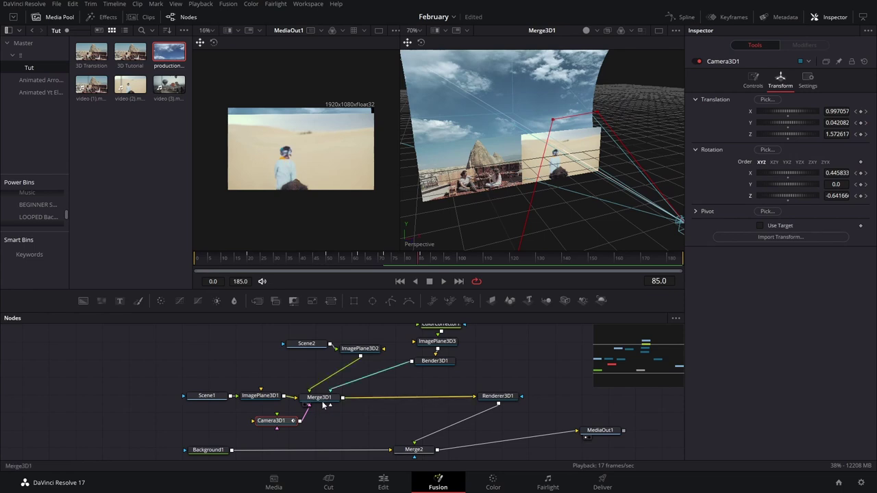
{"action": "left_click", "coordinate": [432, 346]}
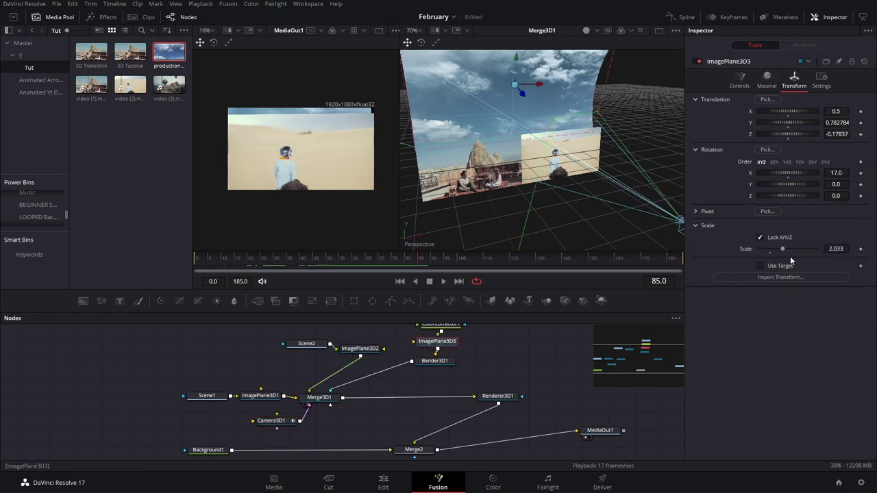
{"action": "left_click_drag", "start_coordinate": [835, 248], "coordinate": [844, 248]}
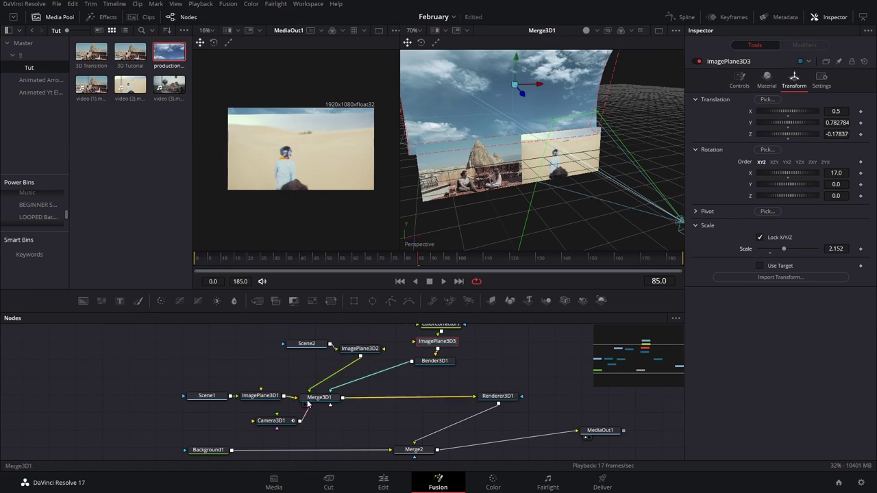
At frame 57, move Camera3D1 to about X -0.173, Y 0.098, Z 0.798 and set its Z rotation to about 5.017
{"action": "left_click", "coordinate": [272, 421]}
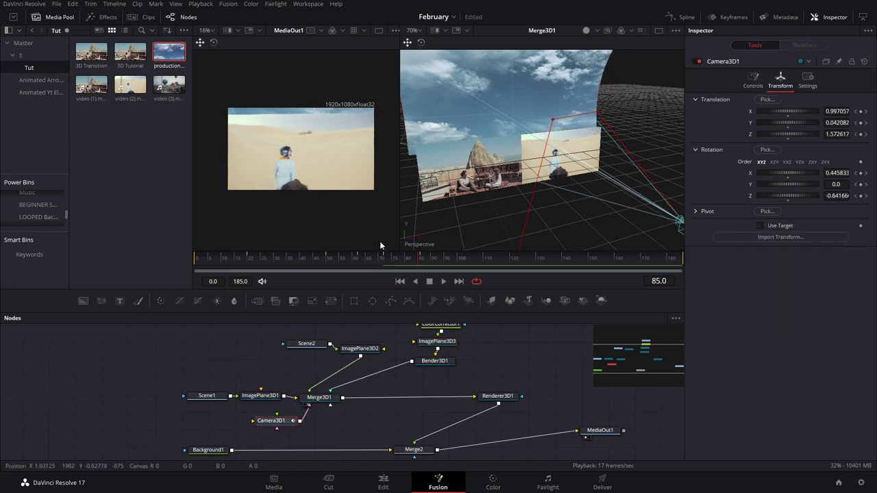
{"action": "left_click_drag", "start_coordinate": [393, 257], "coordinate": [347, 262]}
{"action": "left_click_drag", "start_coordinate": [425, 213], "coordinate": [542, 148]}
{"action": "left_click_drag", "start_coordinate": [842, 195], "coordinate": [802, 196]}
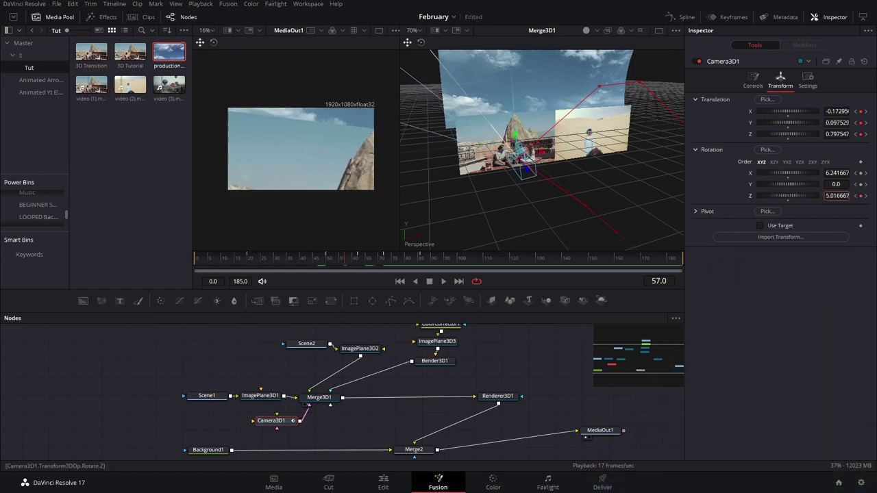
At frame 57, move Camera3D1 to about X -0.193, Y 0.041, Z 0.791, set its Z rotation to about 1.917 and preview the motion
{"action": "mouse_move", "coordinate": [531, 145]}
{"action": "left_mouse_down"}
{"action": "mouse_move", "coordinate": [523, 142]}
{"action": "mouse_move", "coordinate": [525, 156]}
{"action": "mouse_move", "coordinate": [492, 147]}
{"action": "mouse_move", "coordinate": [540, 160]}
{"action": "mouse_move", "coordinate": [519, 145]}
{"action": "left_mouse_up"}
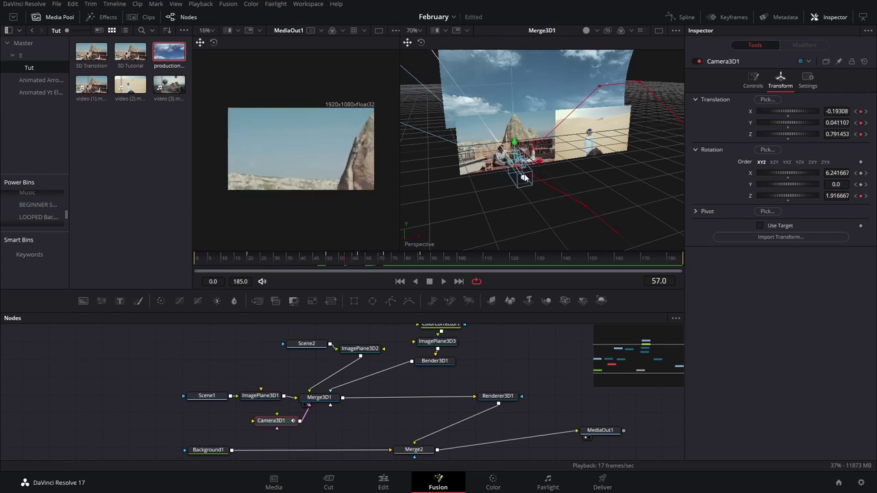
{"action": "key", "text": "space"}
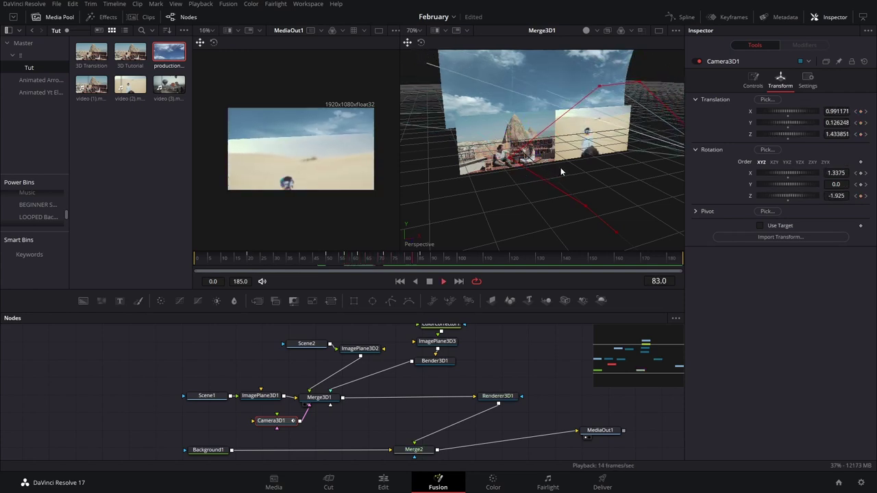
{"action": "key", "text": "space"}
{"action": "left_click_drag", "start_coordinate": [598, 165], "coordinate": [533, 171]}
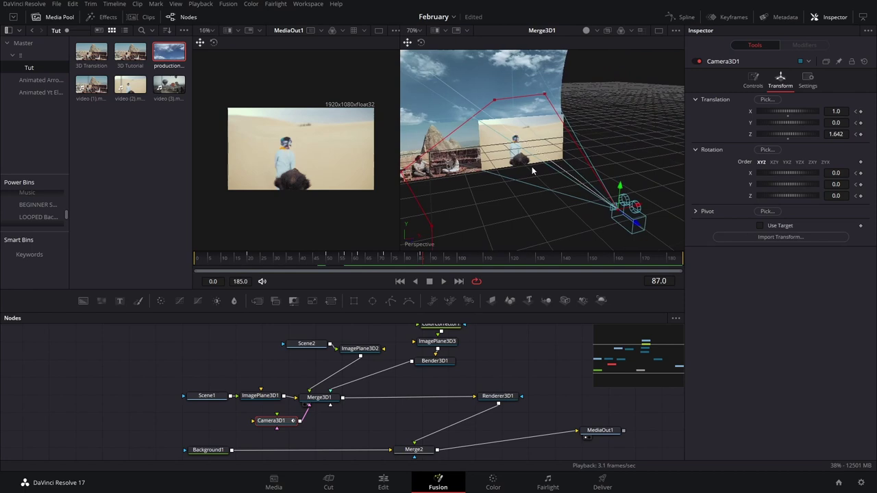
{"action": "left_click", "coordinate": [326, 260]}
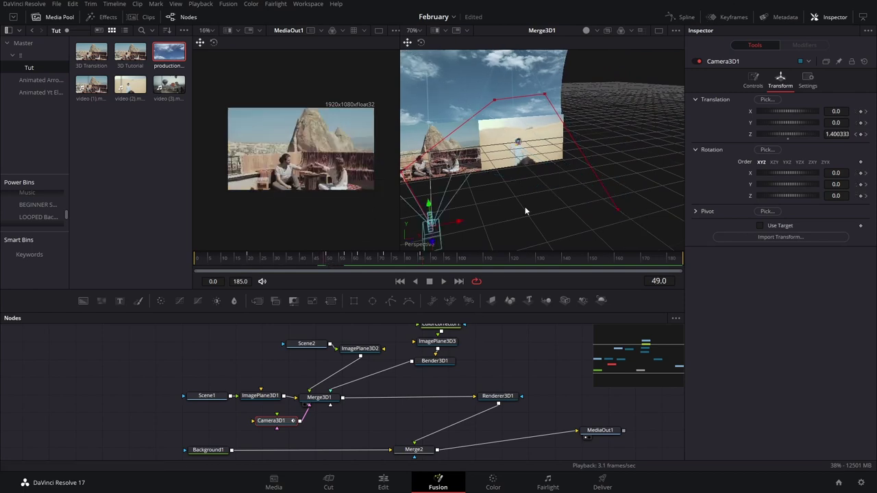
{"action": "left_click", "coordinate": [339, 258]}
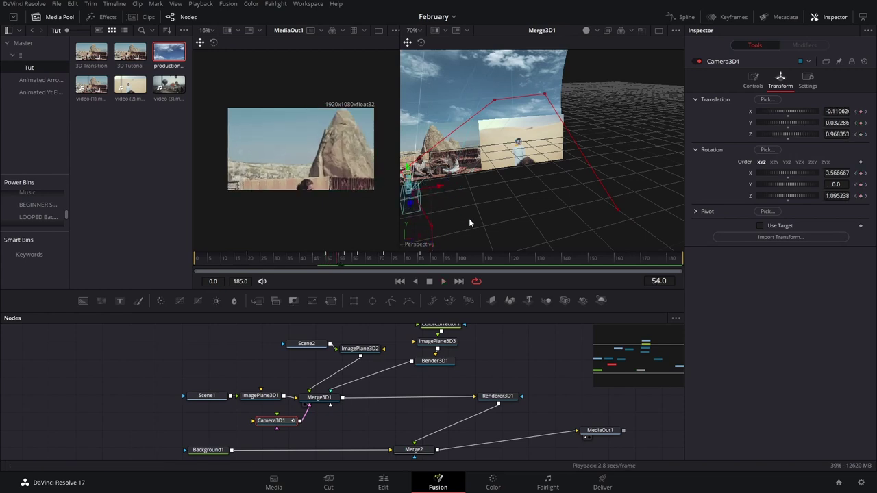
Display all of Camera3D1's animation curves in the Spline editor
{"action": "left_click", "coordinate": [682, 17]}
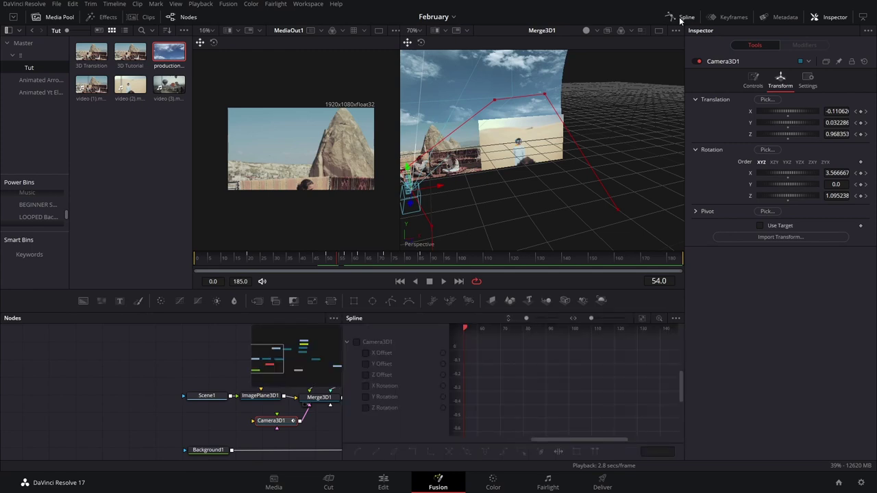
{"action": "left_click", "coordinate": [357, 341]}
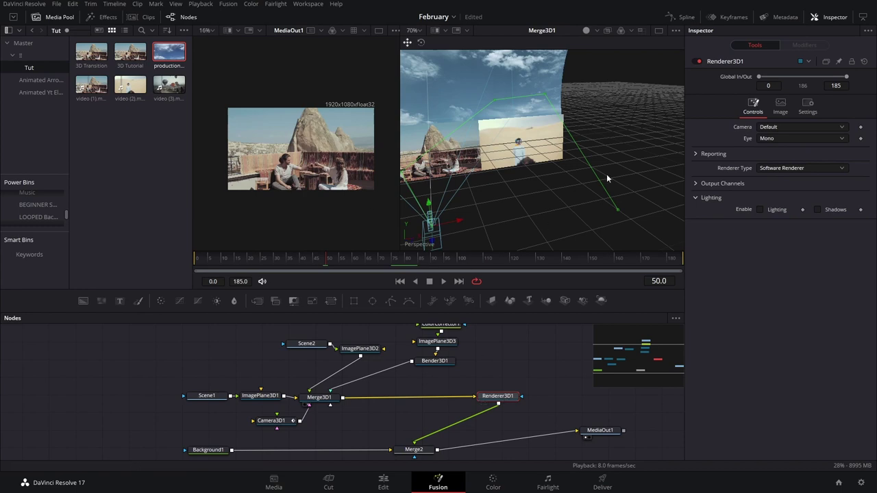
Enable motion blur on Renderer3D1 with a quality of 4
{"action": "left_click", "coordinate": [807, 105]}
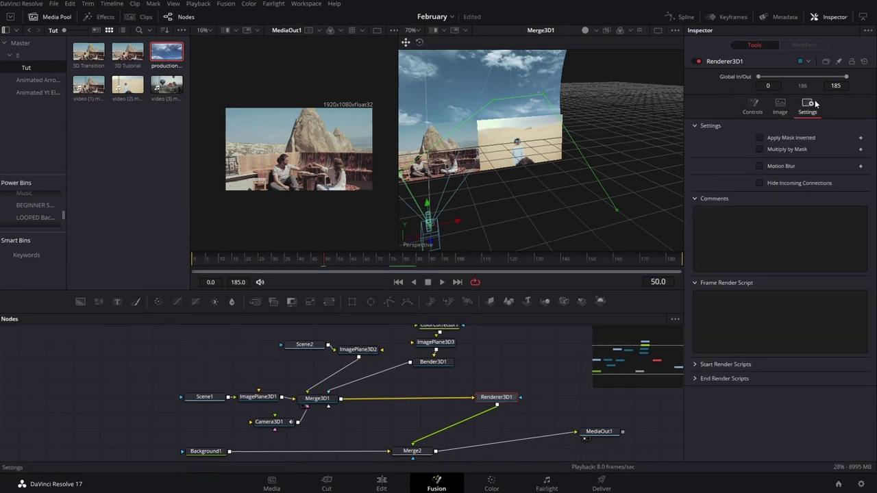
{"action": "left_click", "coordinate": [719, 235]}
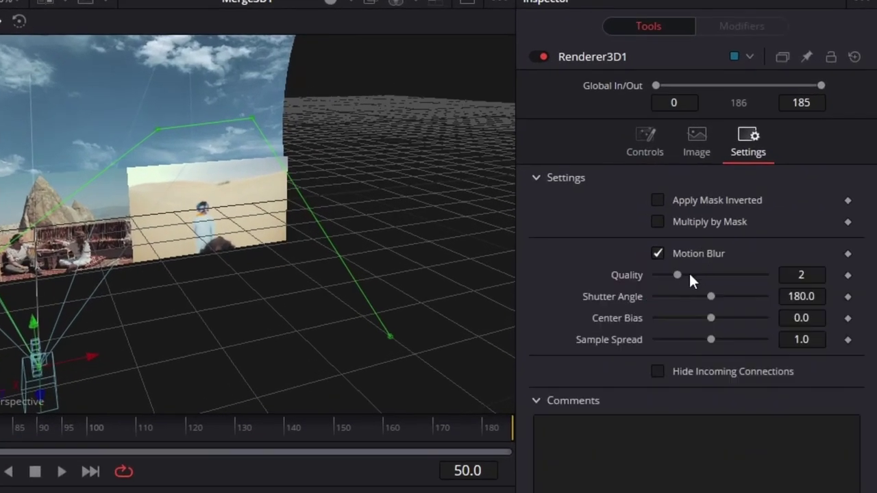
{"action": "left_click", "coordinate": [707, 253]}
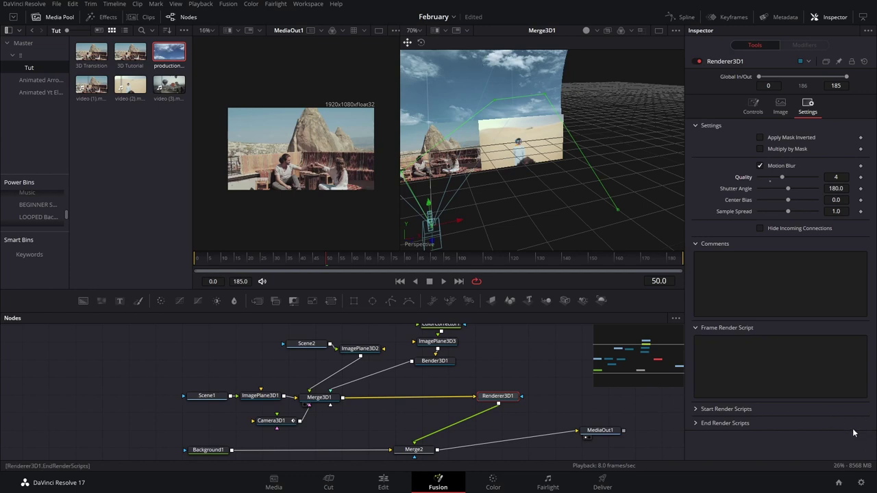
Look at the Timeline Proxy Mode option, and play and scrub through the motion-blurred transition
{"action": "left_click", "coordinate": [200, 3]}
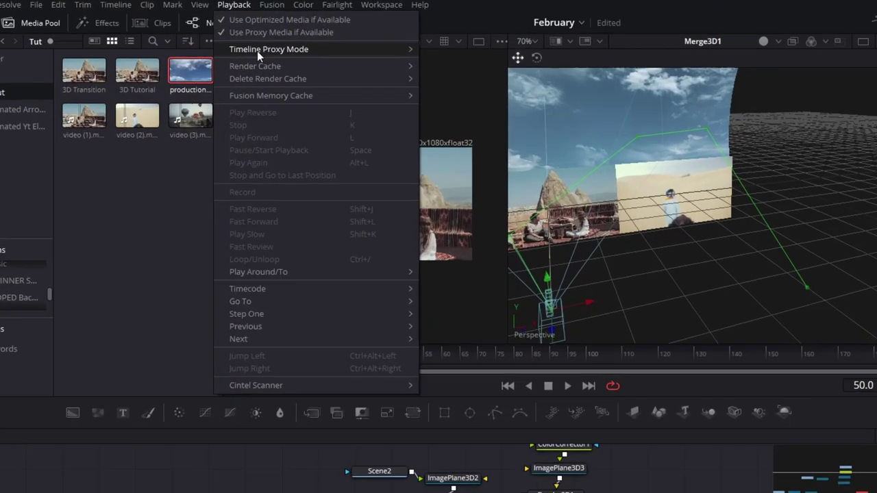
{"action": "mouse_move", "coordinate": [218, 35]}
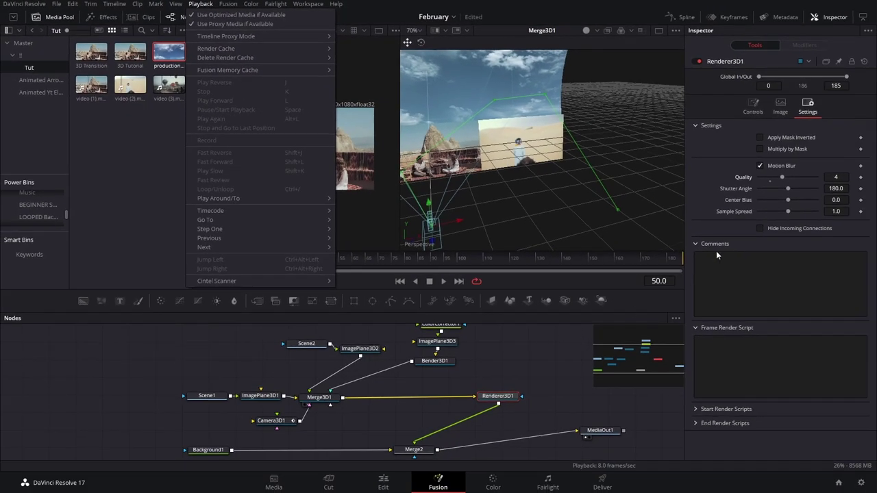
{"action": "left_click", "coordinate": [708, 239]}
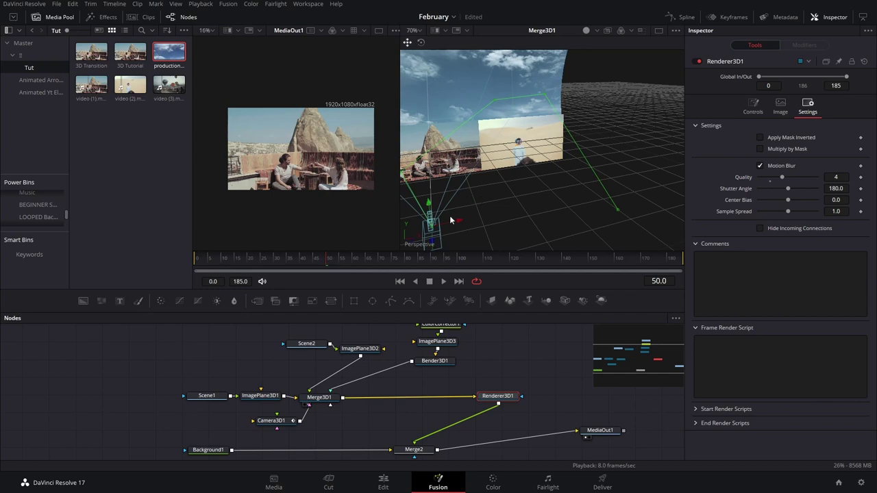
{"action": "key", "text": "space"}
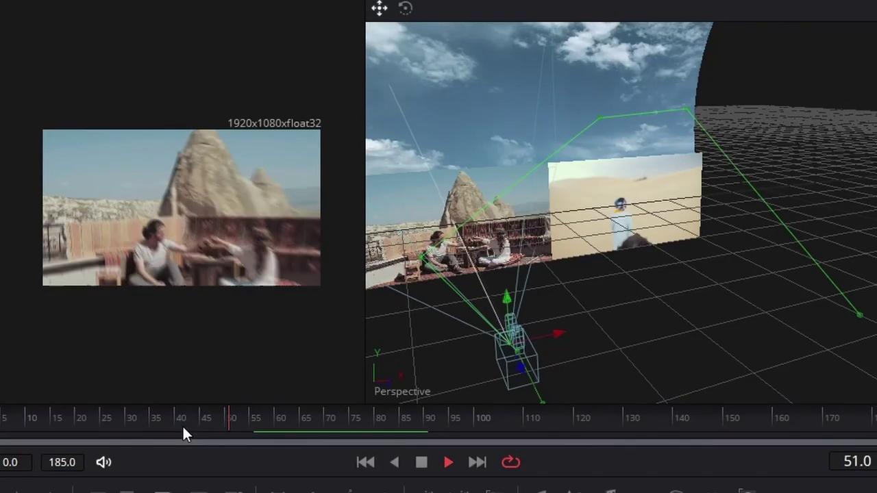
{"action": "left_click_drag", "start_coordinate": [185, 425], "coordinate": [269, 433]}
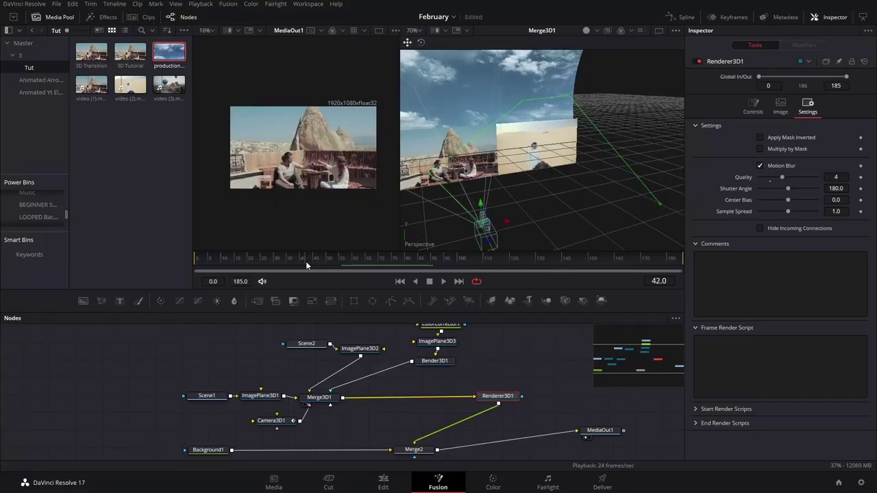
{"action": "left_click_drag", "start_coordinate": [349, 269], "coordinate": [378, 281]}
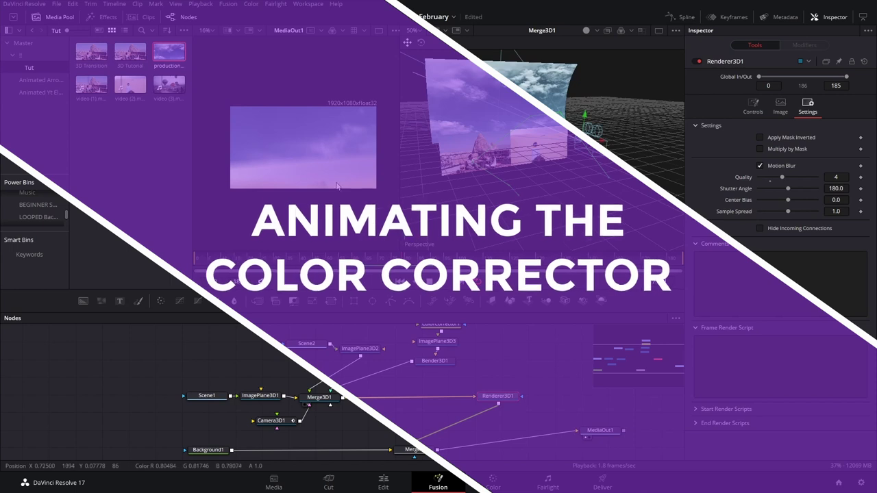
Keyframe ColorCorrector1's color wheel, saturation, contrast, gain and lift at frame 72
{"action": "scroll", "coordinate": [304, 171], "scroll_direction": "up", "scroll_amount": 1}
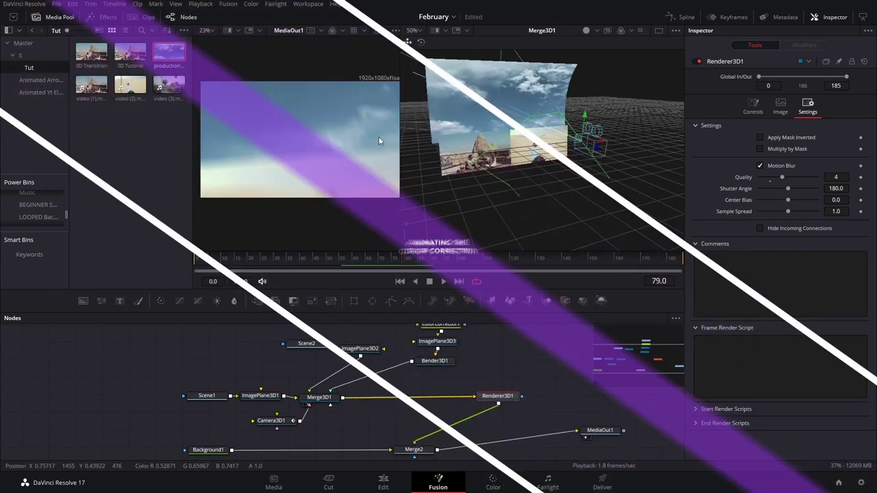
{"action": "left_click_drag", "start_coordinate": [575, 158], "coordinate": [544, 157]}
{"action": "left_click_drag", "start_coordinate": [484, 340], "coordinate": [466, 366]}
{"action": "left_click", "coordinate": [423, 351]}
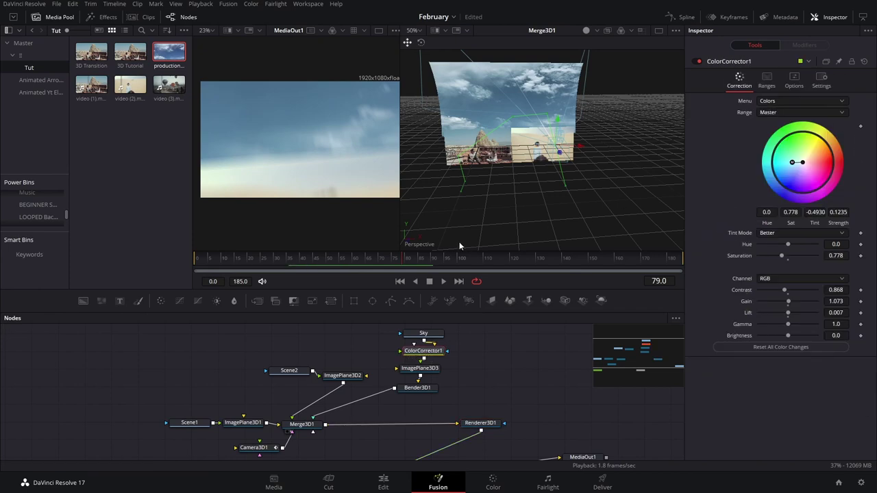
{"action": "left_click_drag", "start_coordinate": [404, 265], "coordinate": [386, 264]}
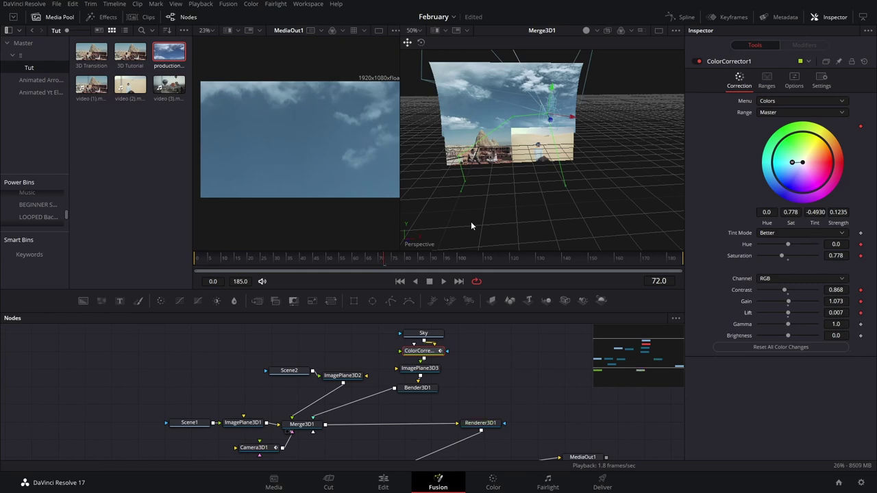
At frame 79, set ColorCorrector1's tint to about -0.4305 with strength 0.0639, contrast 0.916, gain 1.097 and lift 0.187
{"action": "left_click", "coordinate": [407, 260]}
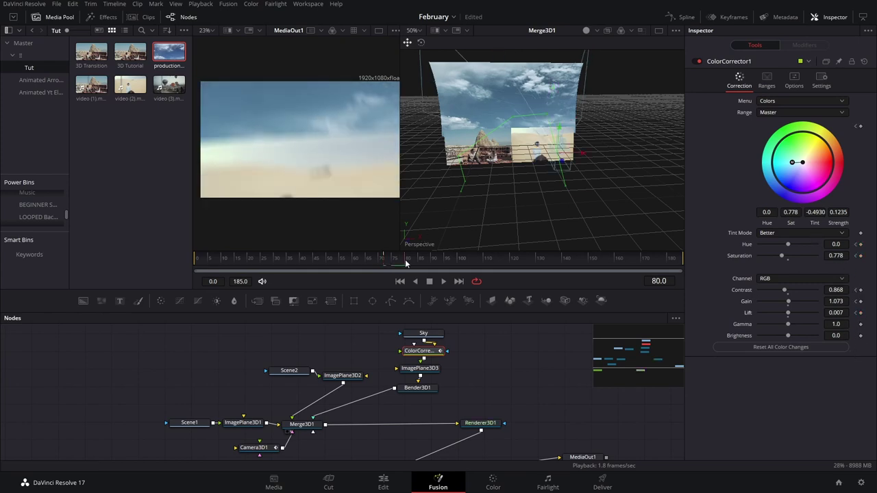
{"action": "left_click_drag", "start_coordinate": [406, 261], "coordinate": [404, 260]}
{"action": "scroll", "coordinate": [325, 180], "scroll_direction": "up", "scroll_amount": 3}
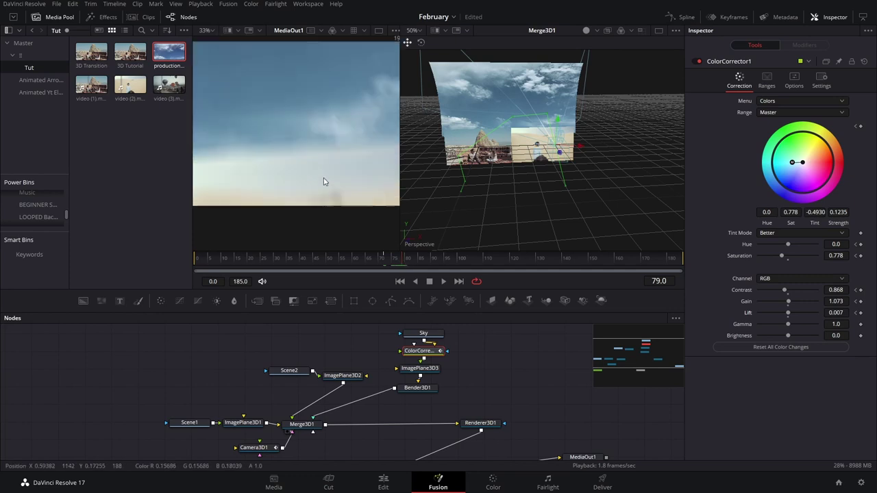
{"action": "scroll", "coordinate": [317, 157], "scroll_direction": "down", "scroll_amount": 3}
{"action": "scroll", "coordinate": [315, 157], "scroll_direction": "up", "scroll_amount": 2}
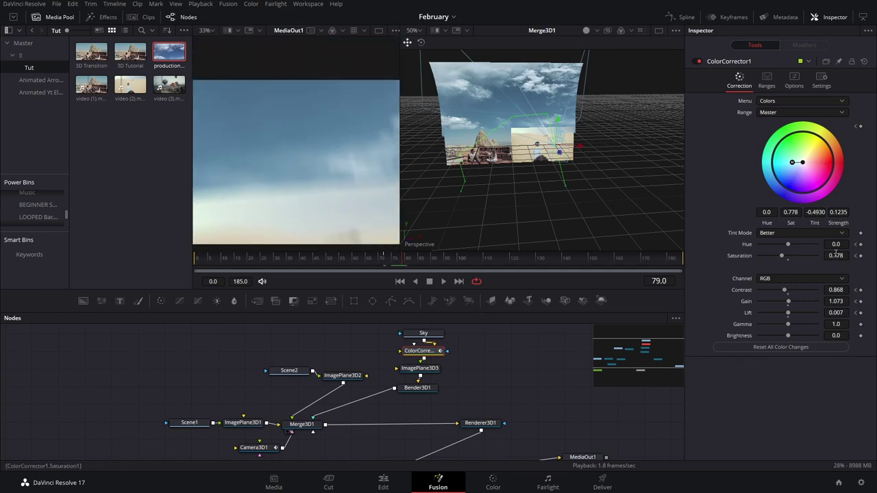
{"action": "left_click_drag", "start_coordinate": [792, 162], "coordinate": [791, 186]}
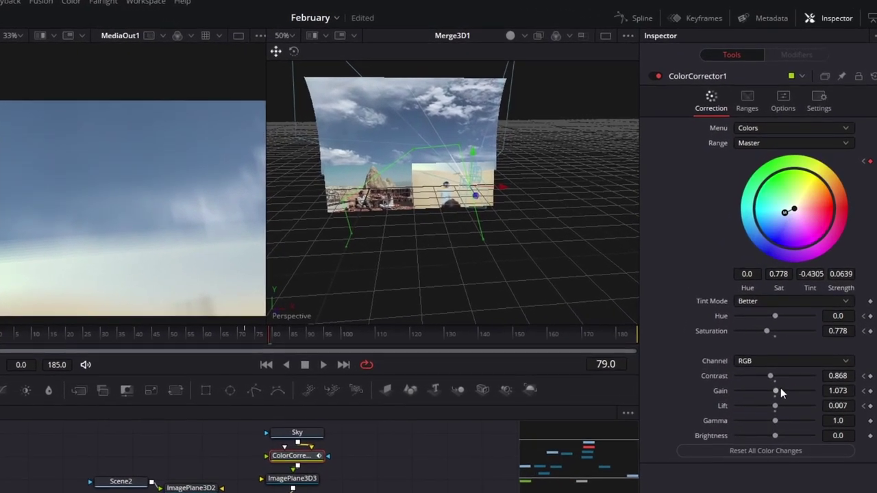
{"action": "mouse_move", "coordinate": [780, 387]}
{"action": "left_mouse_down"}
{"action": "mouse_move", "coordinate": [790, 390]}
{"action": "mouse_move", "coordinate": [777, 391]}
{"action": "left_mouse_up"}
{"action": "left_click_drag", "start_coordinate": [774, 406], "coordinate": [782, 406]}
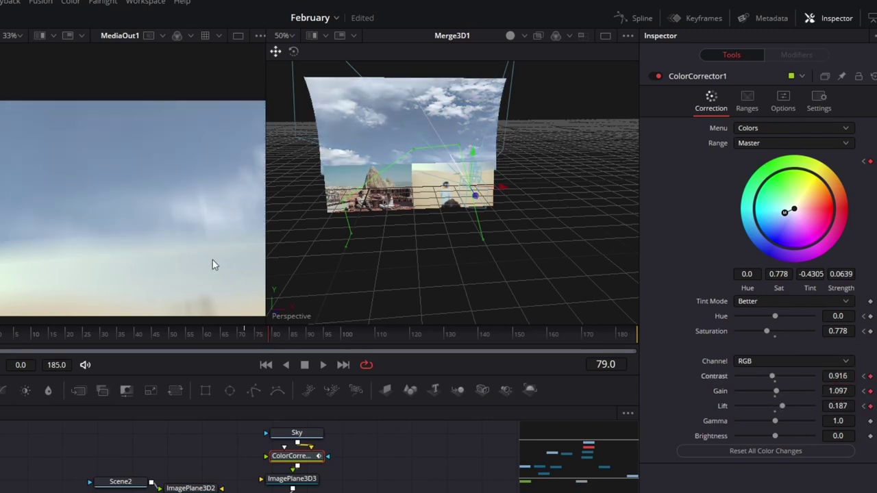
Set the sky's saturation to 0.887 and reduce its tint strength to about 0.0068 at frame 79
{"action": "scroll", "coordinate": [137, 189], "scroll_direction": "down", "scroll_amount": 2}
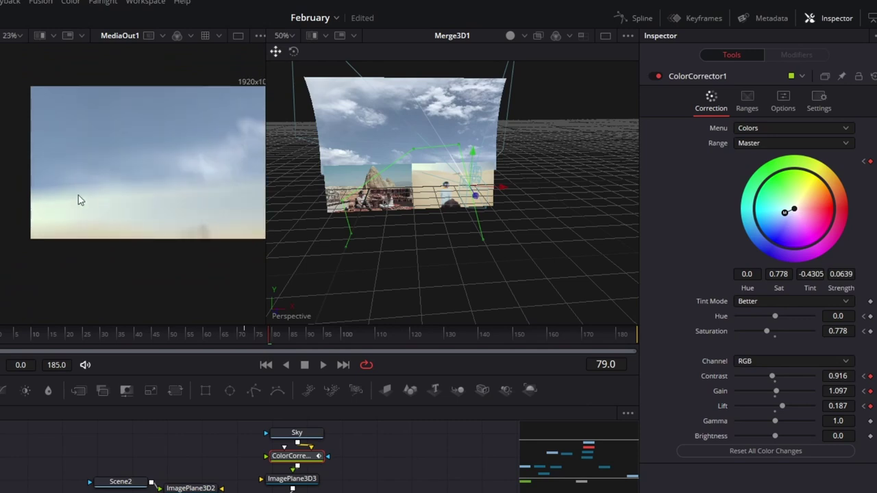
{"action": "left_click_drag", "start_coordinate": [767, 331], "coordinate": [772, 331]}
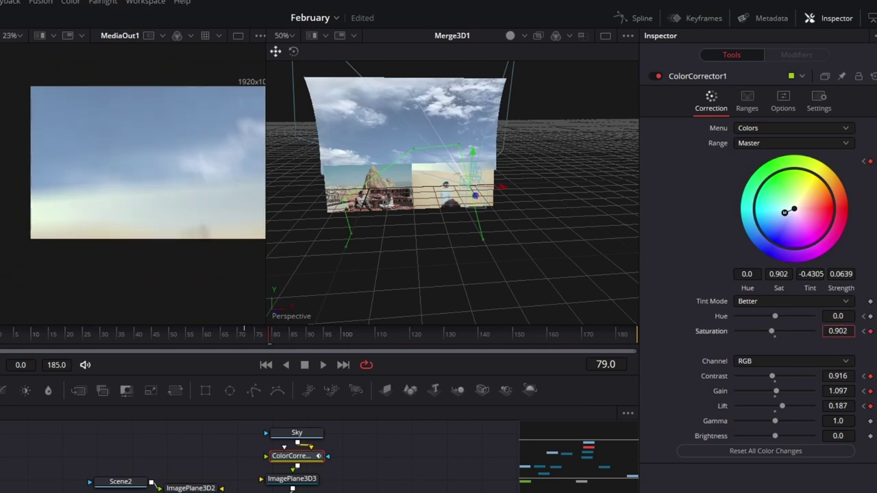
{"action": "scroll", "coordinate": [837, 331], "scroll_direction": "up", "scroll_amount": 10}
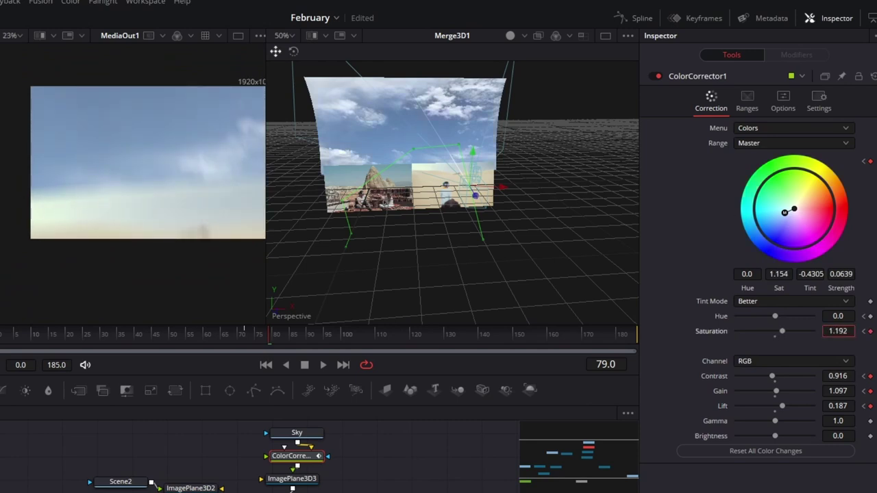
{"action": "left_click_drag", "start_coordinate": [838, 331], "coordinate": [818, 331]}
{"action": "left_click_drag", "start_coordinate": [785, 213], "coordinate": [793, 210]}
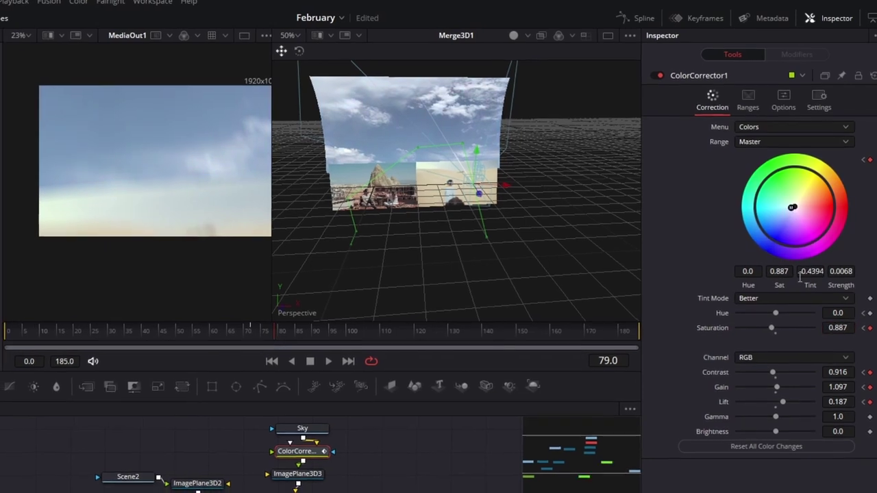
Raise the sky's gain to 1.241, shift its tint to about -0.856 with strength 0.137, and inspect the blend with the desert clip
{"action": "scroll", "coordinate": [837, 378], "scroll_direction": "up", "scroll_amount": 4}
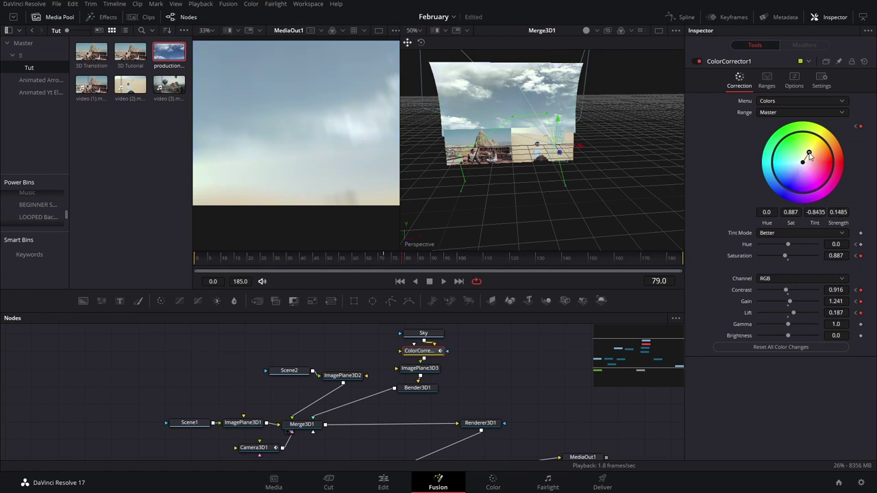
{"action": "scroll", "coordinate": [437, 144], "scroll_direction": "down", "scroll_amount": 3}
{"action": "scroll", "coordinate": [270, 141], "scroll_direction": "down", "scroll_amount": 3}
{"action": "scroll", "coordinate": [279, 159], "scroll_direction": "up", "scroll_amount": 2}
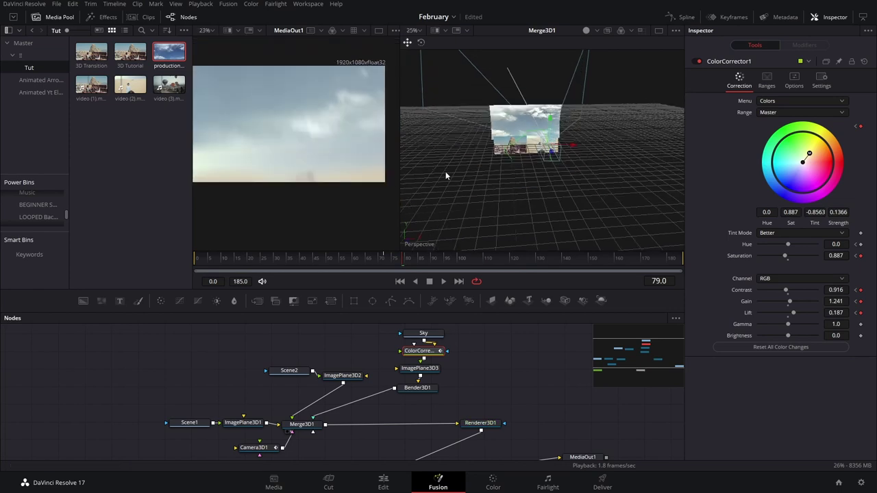
{"action": "scroll", "coordinate": [480, 177], "scroll_direction": "down", "scroll_amount": 2}
{"action": "scroll", "coordinate": [477, 168], "scroll_direction": "up", "scroll_amount": 2}
{"action": "scroll", "coordinate": [358, 162], "scroll_direction": "up", "scroll_amount": 2}
{"action": "scroll", "coordinate": [352, 151], "scroll_direction": "down", "scroll_amount": 3}
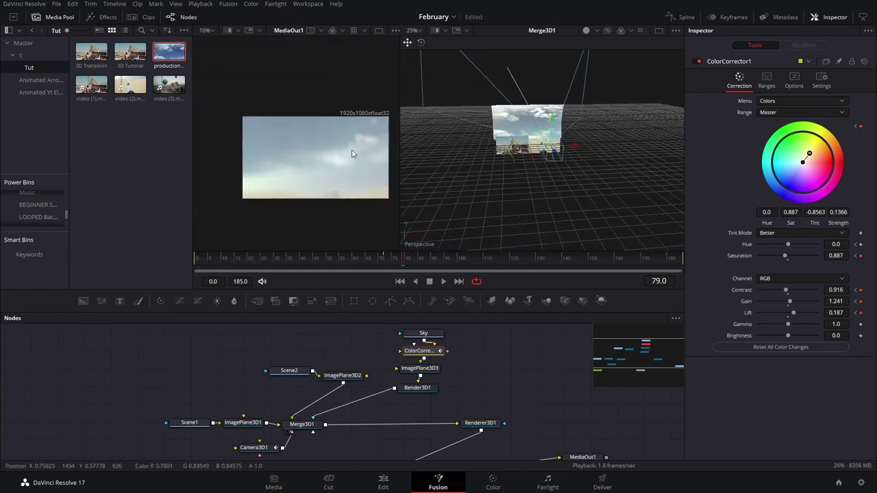
Check ColorCorrector1's animation curves in the Spline editor and play the color change from frame 72
{"action": "left_click", "coordinate": [689, 18]}
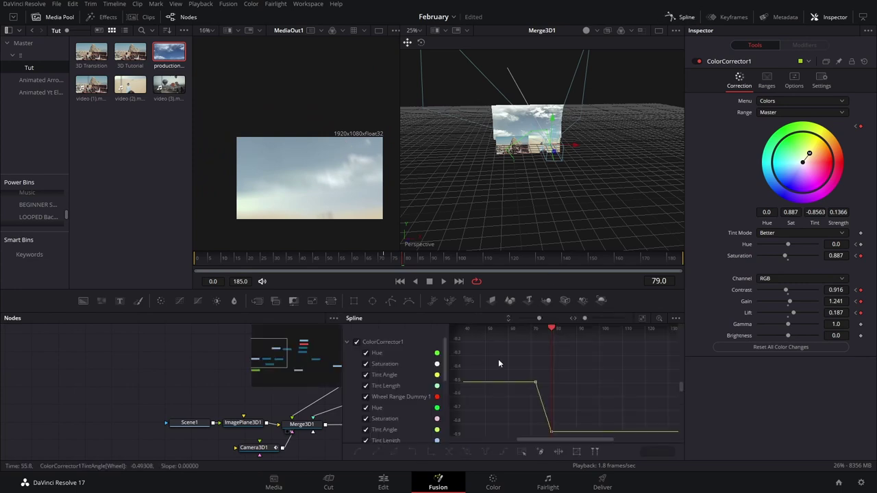
{"action": "left_click", "coordinate": [686, 18]}
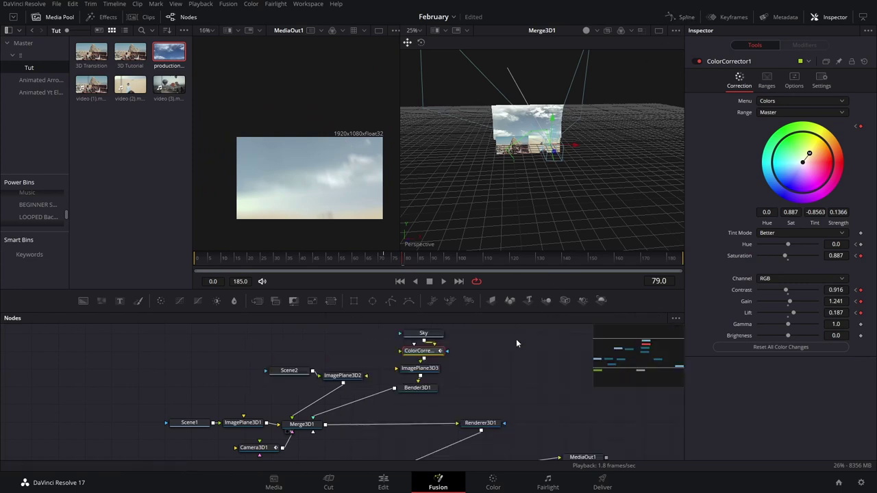
{"action": "left_click", "coordinate": [384, 261]}
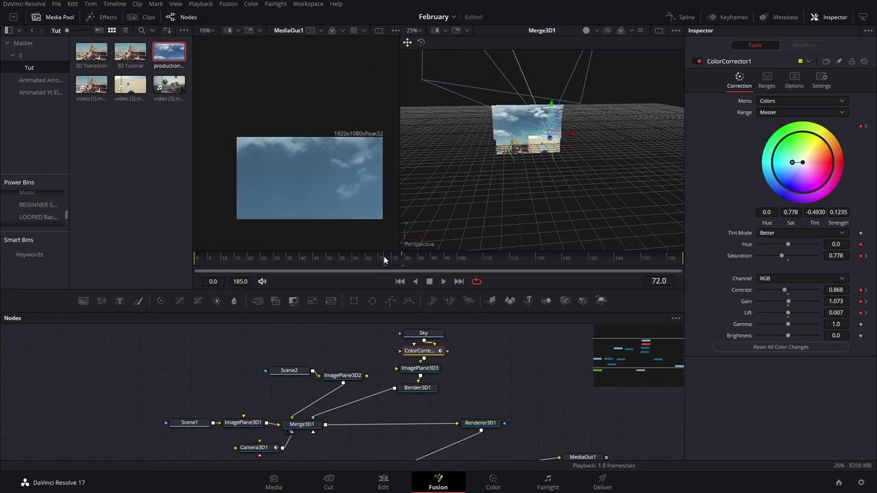
{"action": "key", "text": "space"}
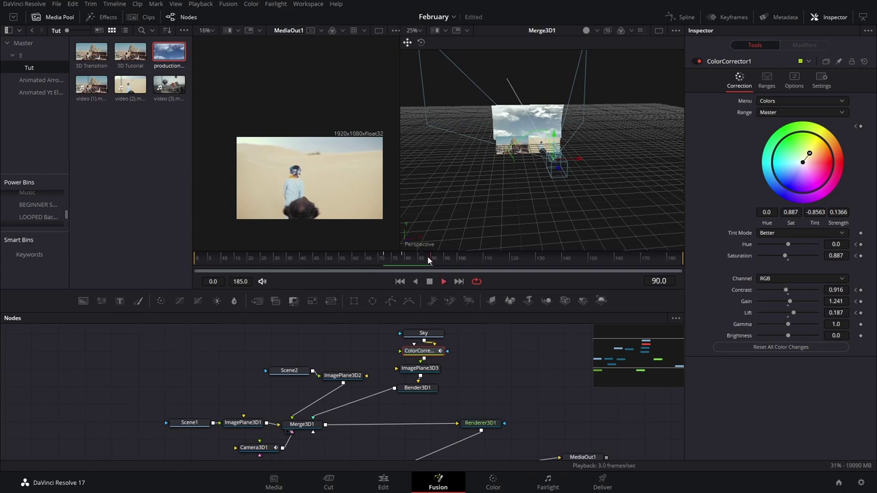
Review the camera move around frame 84 from a closer side angle of the 3D scene and play it back
{"action": "mouse_move", "coordinate": [428, 256]}
{"action": "left_mouse_down"}
{"action": "mouse_move", "coordinate": [404, 257]}
{"action": "mouse_move", "coordinate": [432, 262]}
{"action": "mouse_move", "coordinate": [418, 264]}
{"action": "left_mouse_up"}
{"action": "scroll", "coordinate": [566, 183], "scroll_direction": "up", "scroll_amount": 5}
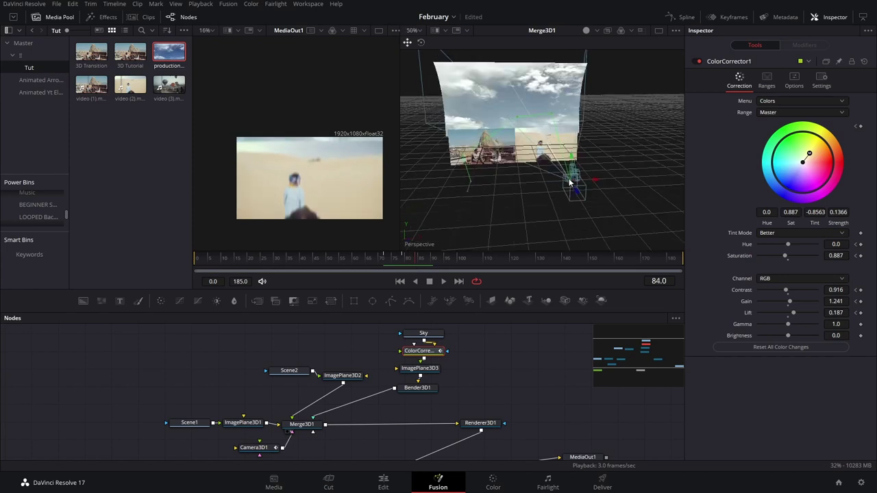
{"action": "left_click_drag", "start_coordinate": [600, 176], "coordinate": [494, 211]}
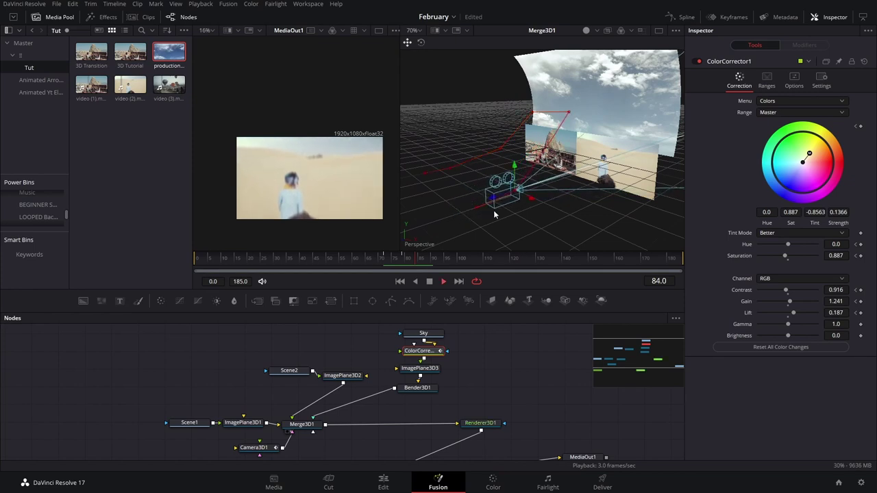
{"action": "key", "text": "space"}
{"action": "left_click", "coordinate": [392, 262]}
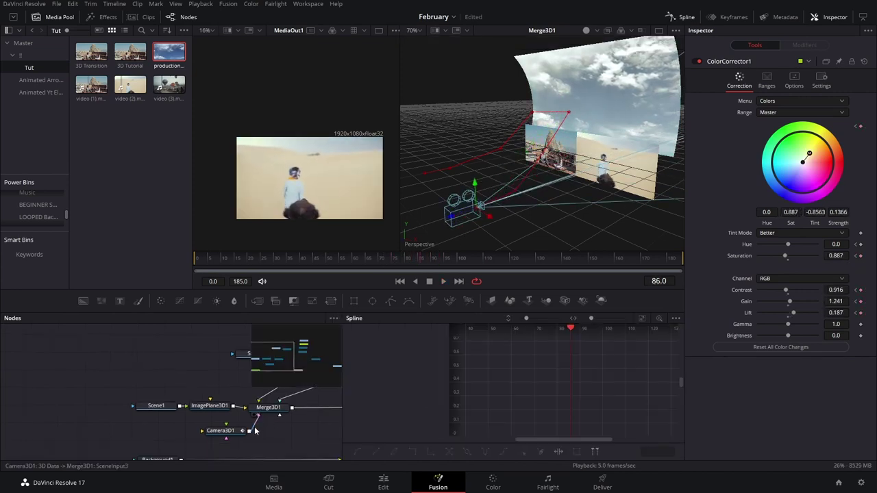
Move Camera3D1's final keyframes later in the Spline editor, to about frame 92
{"action": "left_click", "coordinate": [239, 433]}
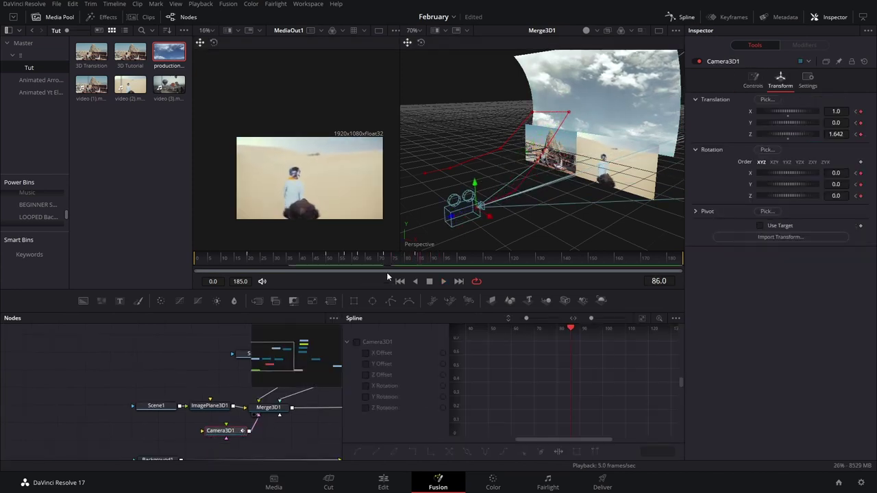
{"action": "left_click_drag", "start_coordinate": [397, 263], "coordinate": [420, 258]}
{"action": "left_click", "coordinate": [359, 342]}
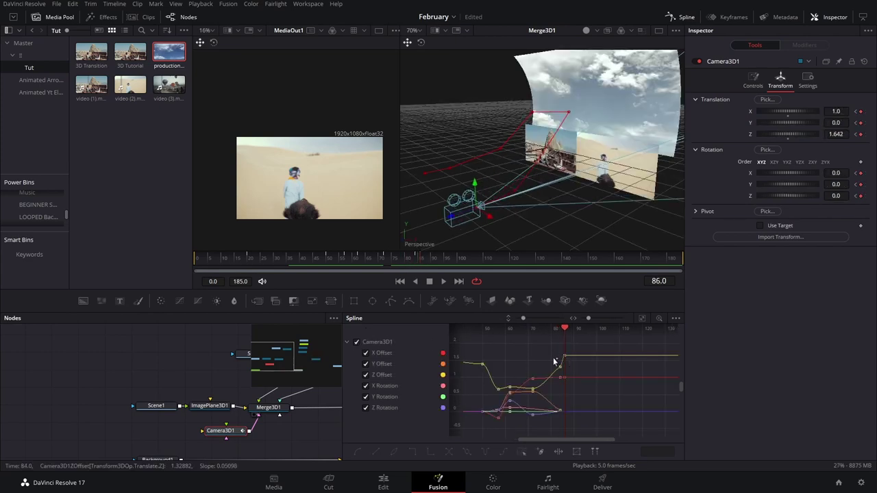
{"action": "left_click_drag", "start_coordinate": [574, 389], "coordinate": [574, 389]}
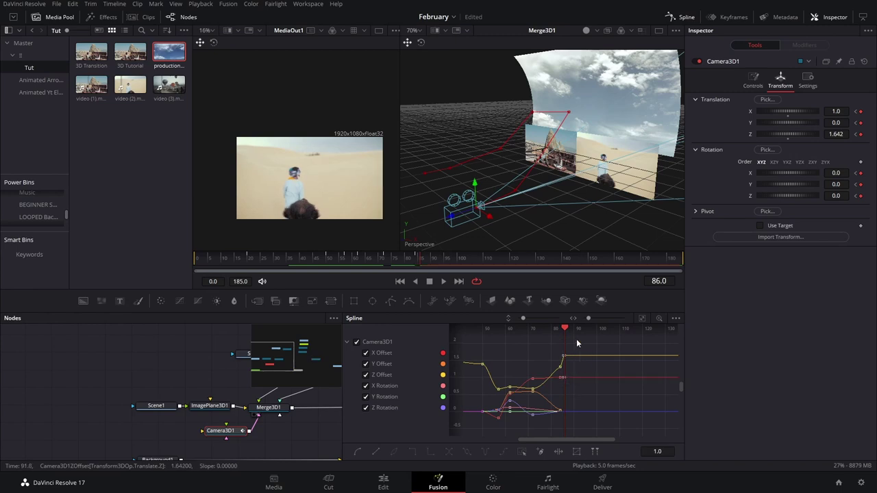
{"action": "left_click_drag", "start_coordinate": [575, 343], "coordinate": [577, 382]}
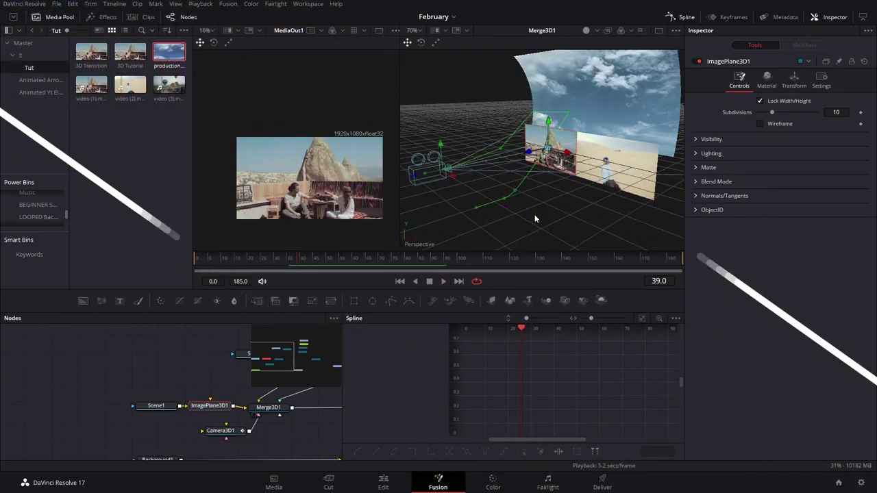
Select all points of Camera3D1's 3D motion path and smooth them on XYZ
{"action": "key", "text": "space"}
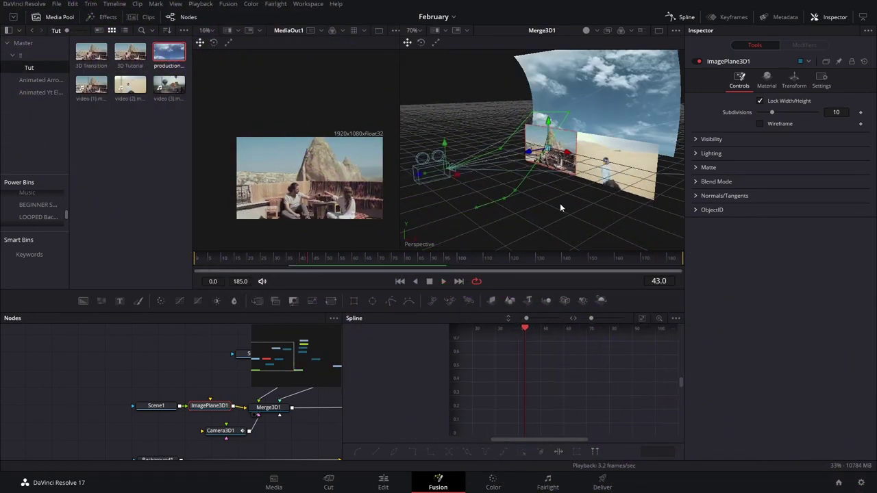
{"action": "left_click_drag", "start_coordinate": [560, 203], "coordinate": [503, 124]}
{"action": "left_click_drag", "start_coordinate": [611, 88], "coordinate": [414, 249]}
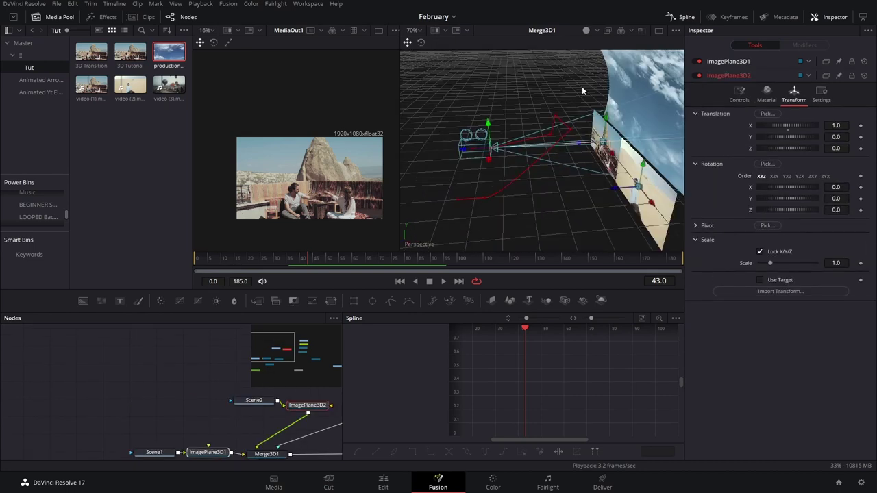
{"action": "left_click_drag", "start_coordinate": [582, 87], "coordinate": [440, 222]}
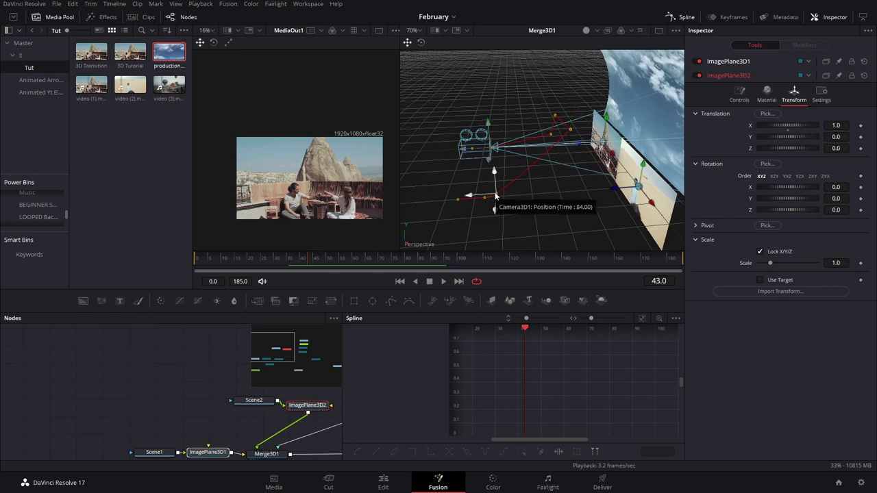
{"action": "right_click", "coordinate": [493, 195]}
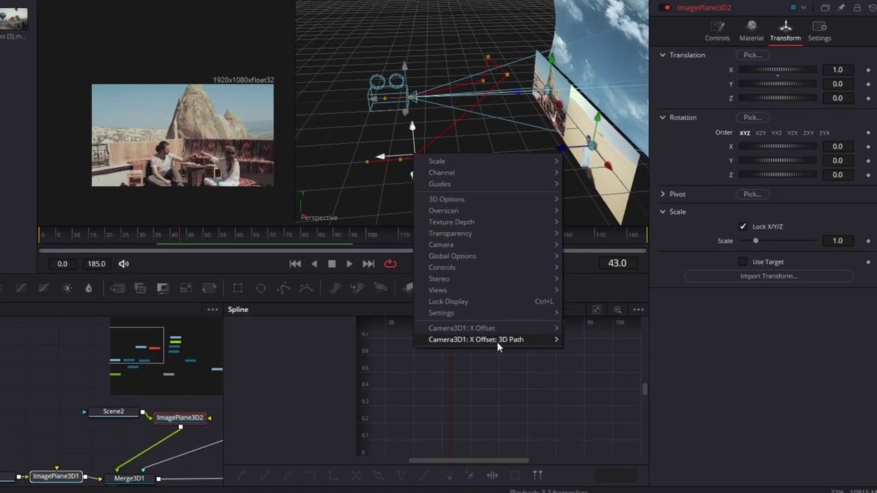
{"action": "mouse_move", "coordinate": [540, 343]}
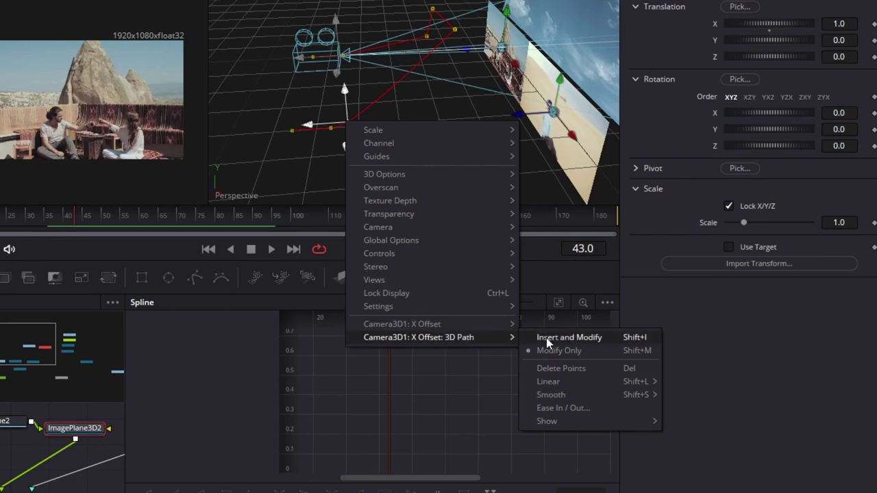
{"action": "mouse_move", "coordinate": [570, 394]}
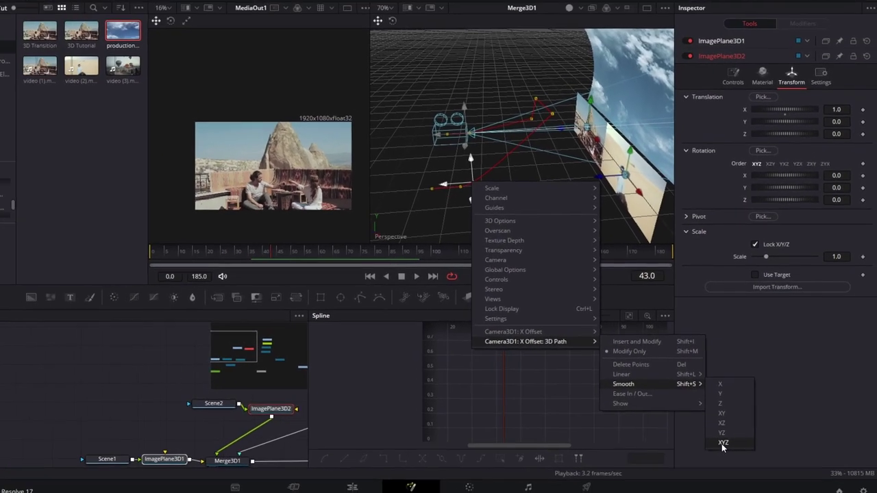
{"action": "left_click", "coordinate": [707, 456]}
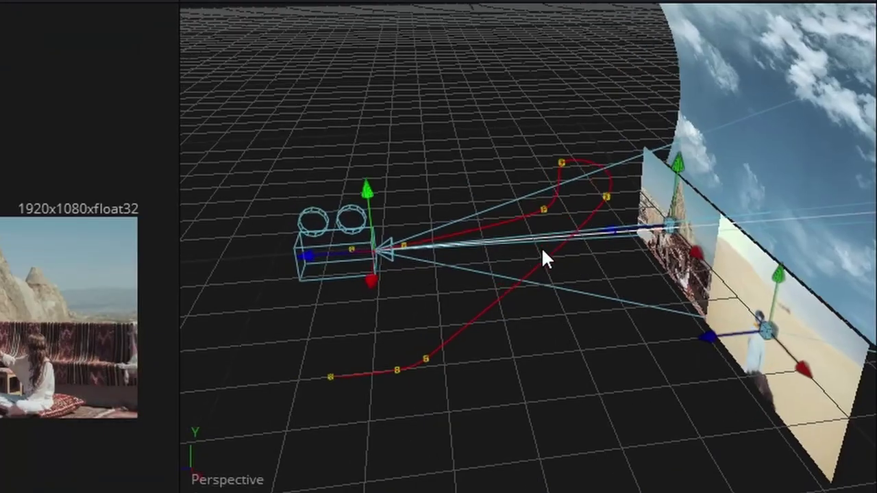
Inspect the smoothed camera path from several angles and play the transition from frame 39
{"action": "left_click_drag", "start_coordinate": [541, 249], "coordinate": [350, 425]}
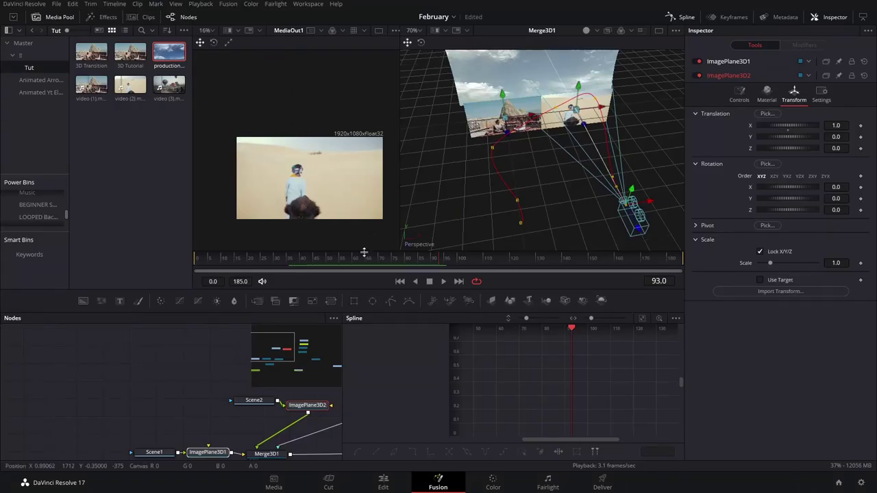
{"action": "left_click_drag", "start_coordinate": [368, 261], "coordinate": [409, 278]}
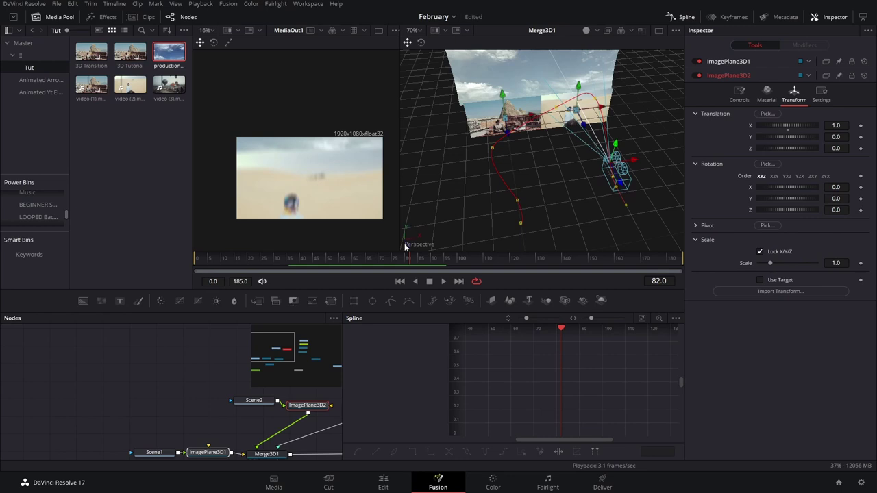
{"action": "left_click_drag", "start_coordinate": [404, 258], "coordinate": [436, 263]}
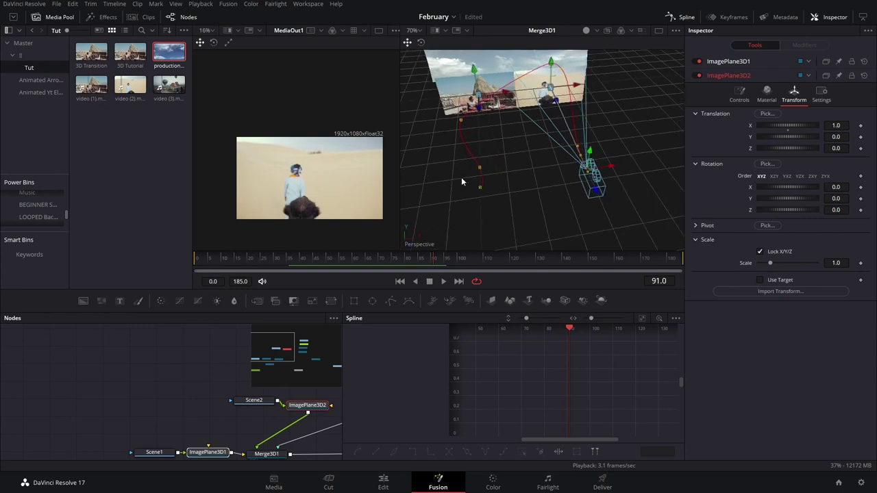
{"action": "left_click_drag", "start_coordinate": [462, 181], "coordinate": [372, 242]}
{"action": "left_click", "coordinate": [297, 261]}
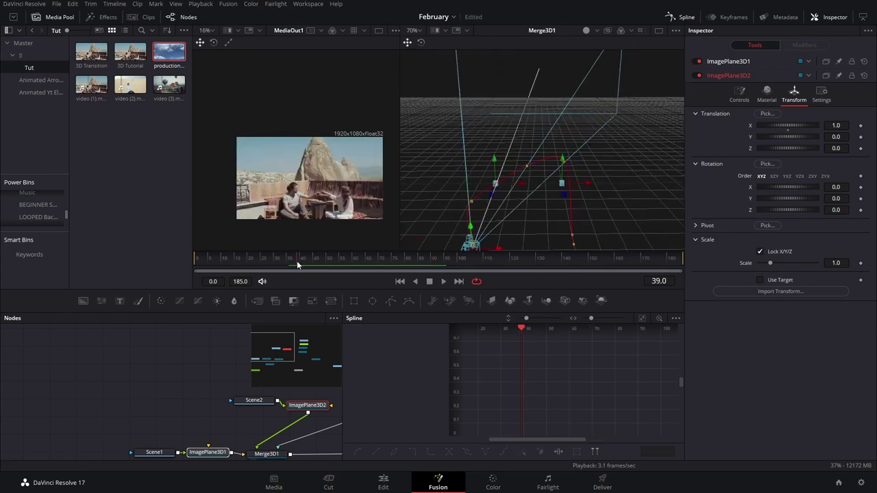
{"action": "key", "text": "space"}
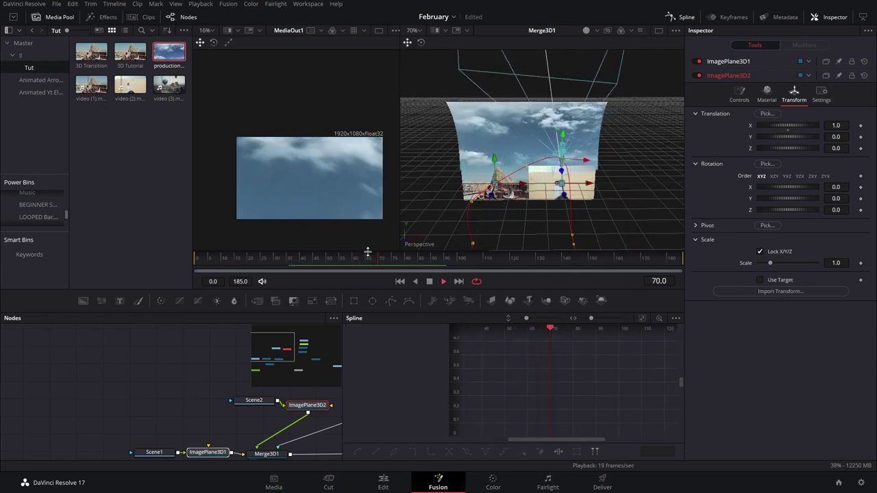
{"action": "key", "text": "space"}
{"action": "left_click", "coordinate": [330, 260]}
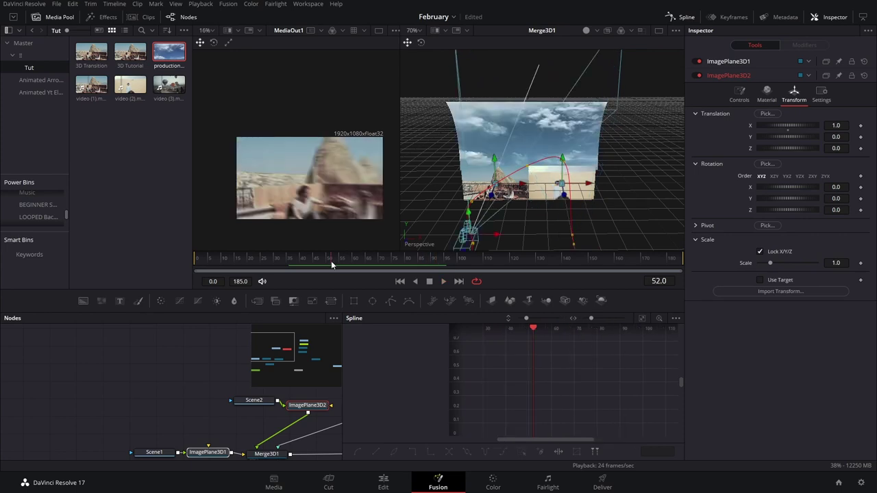
Shift all of Camera3D1's keyframes from frame 72 onward about 5 frames later in the Spline editor and play the result
{"action": "left_click", "coordinate": [681, 17]}
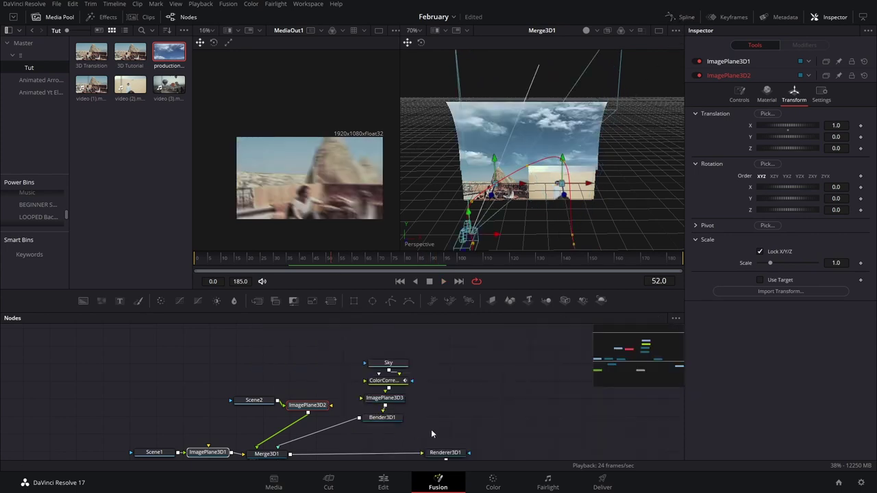
{"action": "scroll", "coordinate": [342, 426], "scroll_direction": "down", "scroll_amount": 4}
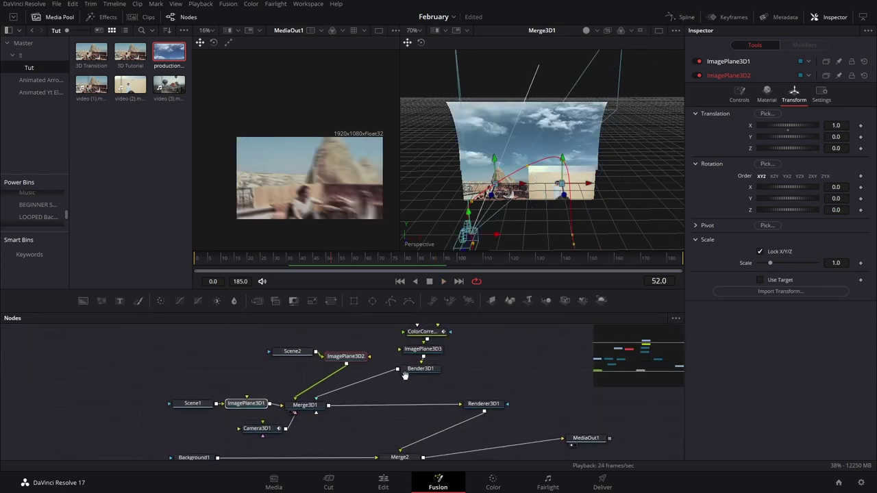
{"action": "left_click", "coordinate": [273, 416]}
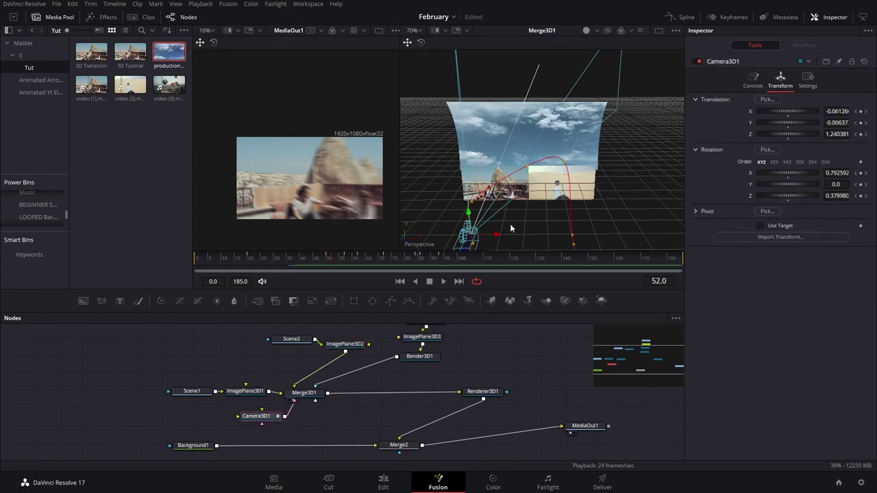
{"action": "left_click", "coordinate": [384, 260]}
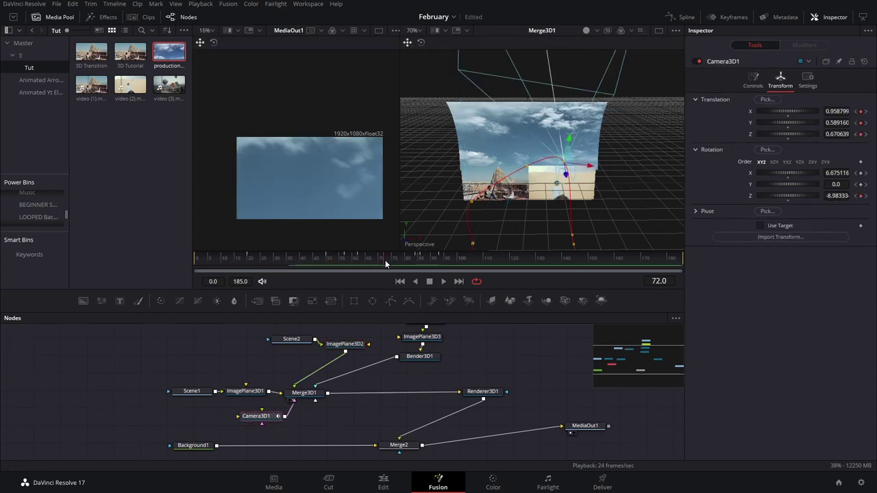
{"action": "left_click_drag", "start_coordinate": [386, 258], "coordinate": [372, 260]}
{"action": "mouse_move", "coordinate": [356, 266]}
{"action": "left_mouse_down"}
{"action": "mouse_move", "coordinate": [384, 258]}
{"action": "mouse_move", "coordinate": [361, 257]}
{"action": "left_mouse_up"}
{"action": "left_click", "coordinate": [681, 16]}
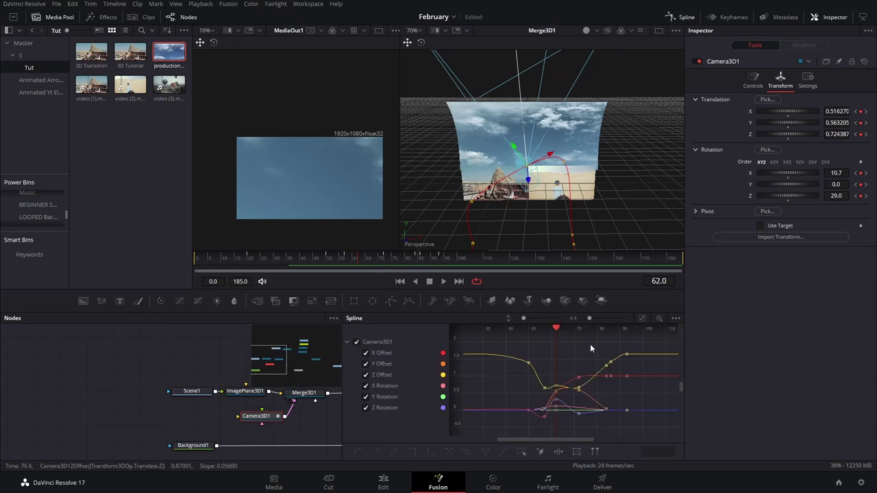
{"action": "left_click_drag", "start_coordinate": [359, 262], "coordinate": [369, 258]}
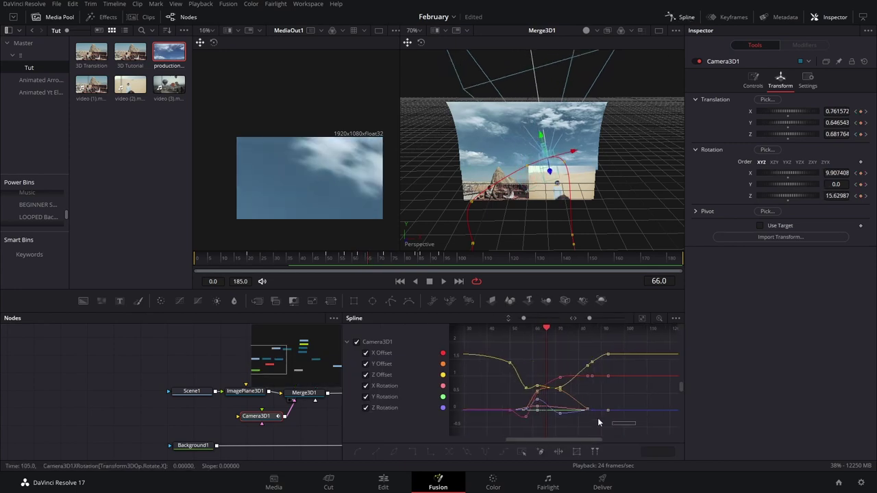
{"action": "left_click_drag", "start_coordinate": [598, 418], "coordinate": [546, 338]}
{"action": "left_click_drag", "start_coordinate": [559, 378], "coordinate": [570, 378]}
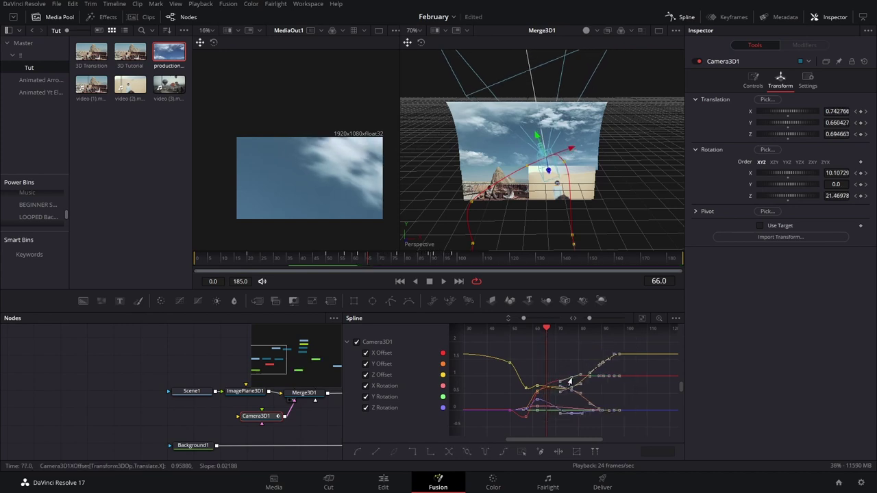
{"action": "key", "text": "space"}
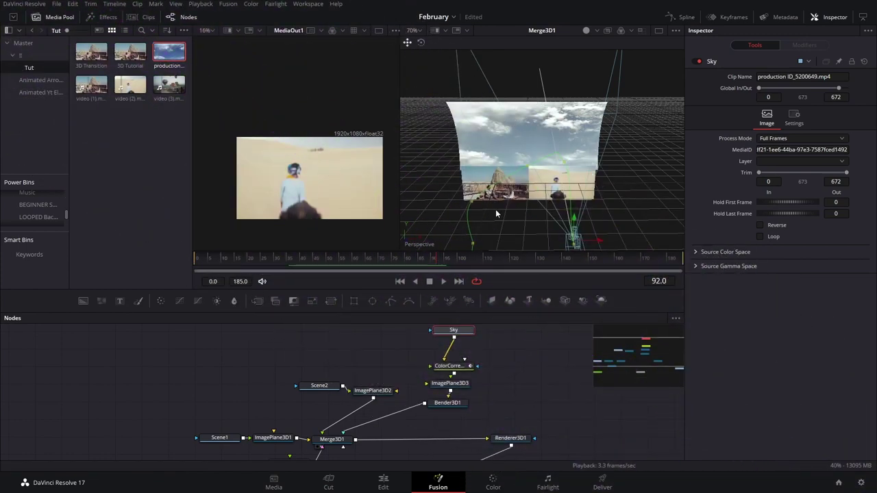
Insert a TimeSpeed node between Sky and ColorCorrector1 and set its speed to 3.0
{"action": "key", "text": "shift+space"}
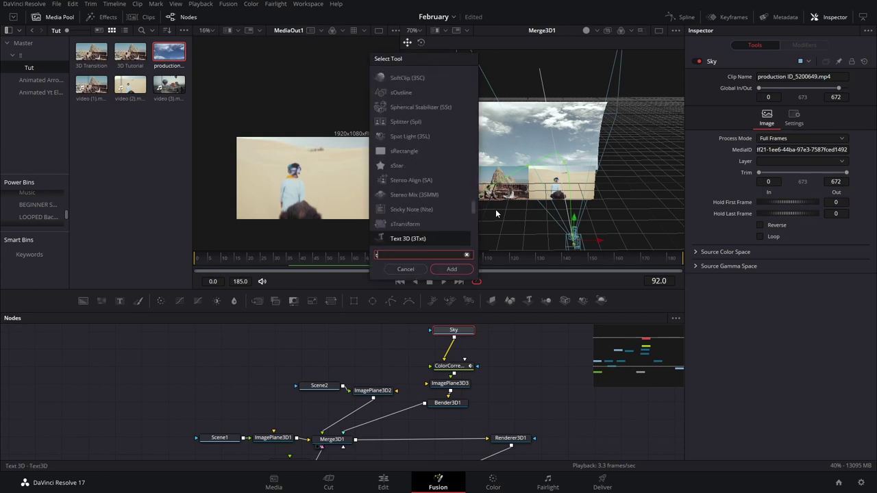
{"action": "type", "text": "time"}
{"action": "key", "text": "Return"}
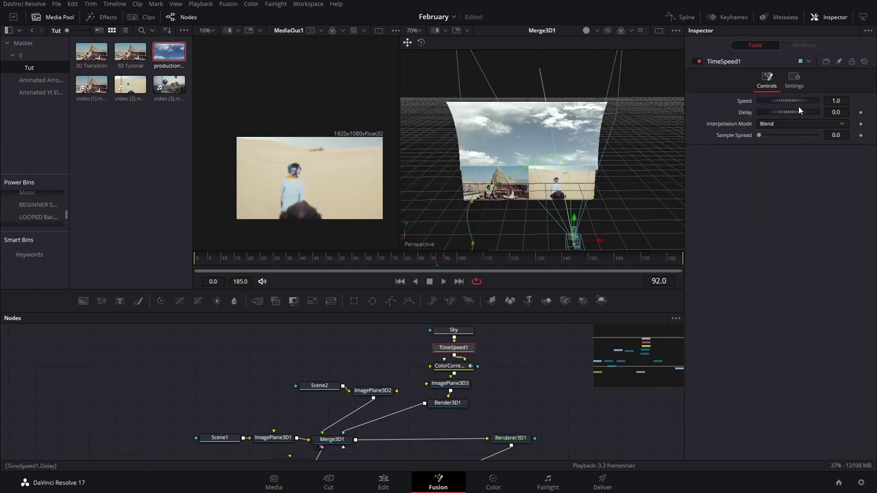
{"action": "type", "text": "3"}
{"action": "key", "text": "Return"}
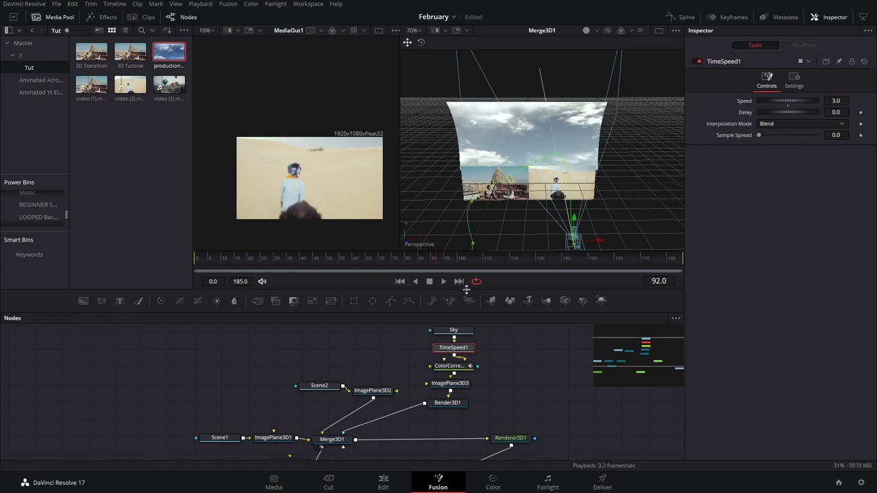
Play the transition from about frame 52 to check the faster cloud movement
{"action": "left_click", "coordinate": [347, 258]}
{"action": "left_click_drag", "start_coordinate": [348, 258], "coordinate": [329, 256]}
{"action": "key", "text": "space"}
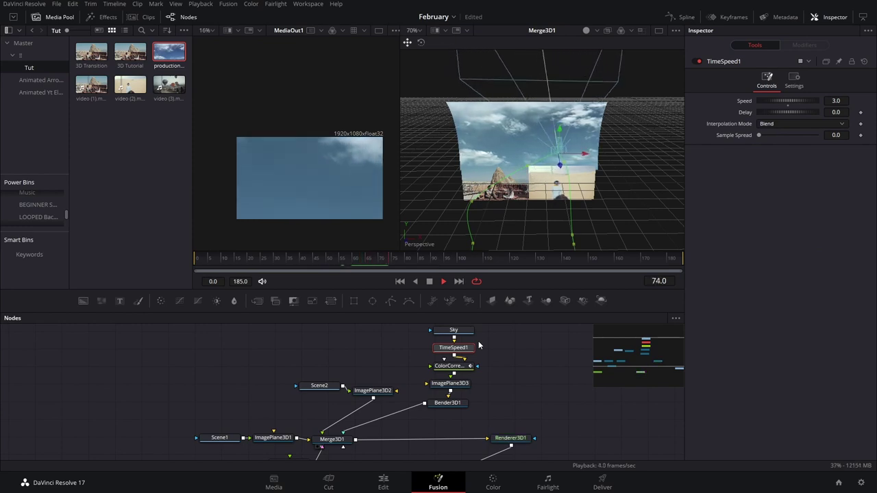
{"action": "key", "text": "space"}
At frame 70, pull Camera3D1 back to about X 0.868, Y 0.598 and Z 1.328
{"action": "mouse_move", "coordinate": [377, 264]}
{"action": "left_mouse_down"}
{"action": "mouse_move", "coordinate": [351, 262]}
{"action": "mouse_move", "coordinate": [381, 260]}
{"action": "left_mouse_up"}
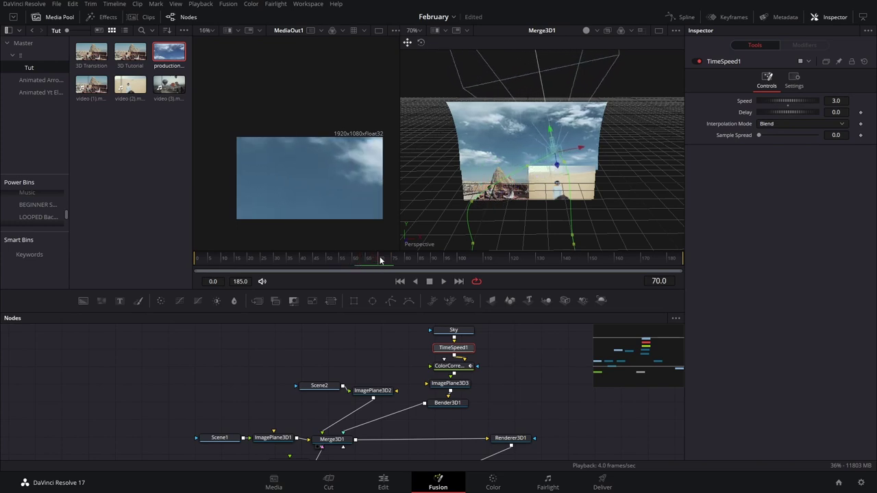
{"action": "scroll", "coordinate": [360, 398], "scroll_direction": "down", "scroll_amount": 2}
{"action": "left_click", "coordinate": [302, 411]}
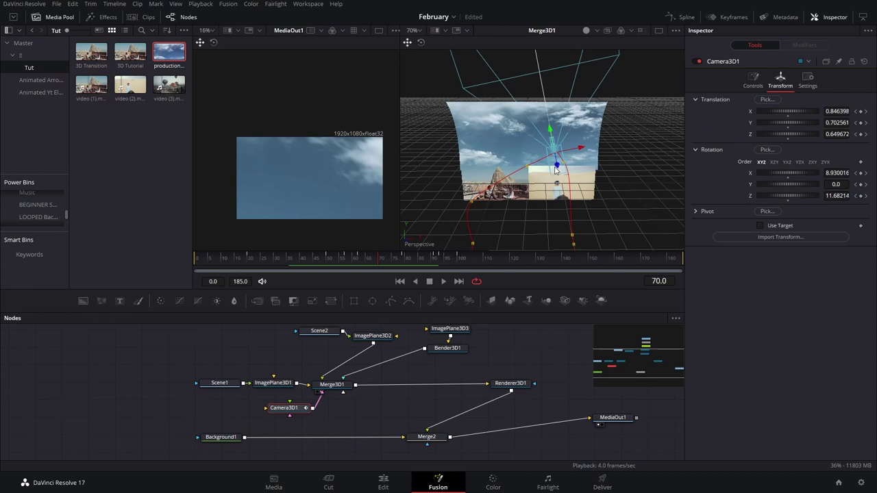
{"action": "left_click_drag", "start_coordinate": [555, 170], "coordinate": [562, 199]}
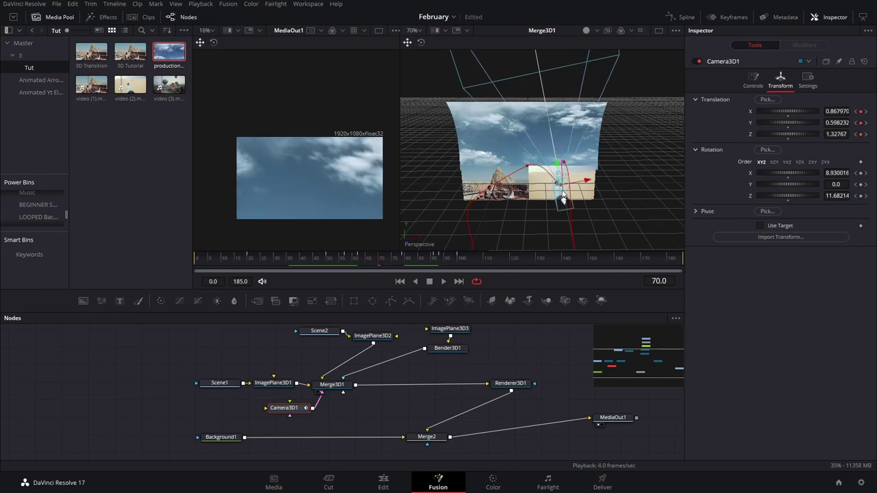
Play the transition twice from frame 70 to check the adjusted camera move, and return the playhead to frame 46
{"action": "key", "text": "space"}
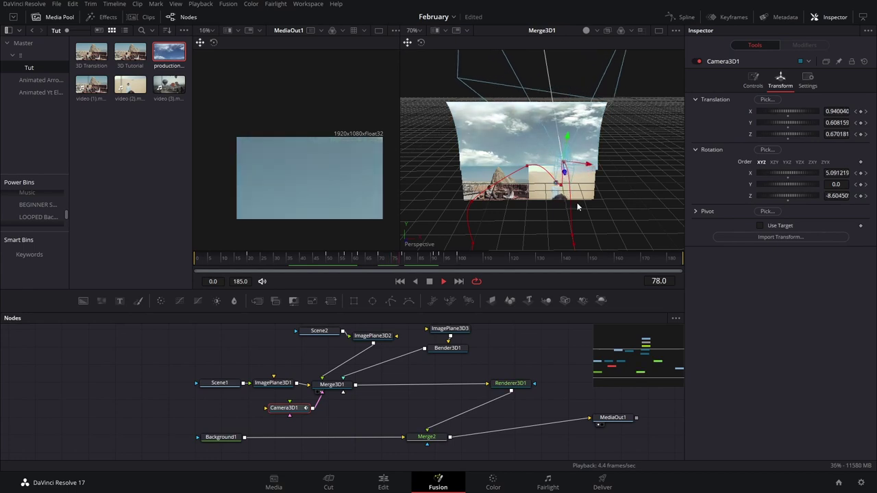
{"action": "left_click", "coordinate": [387, 258]}
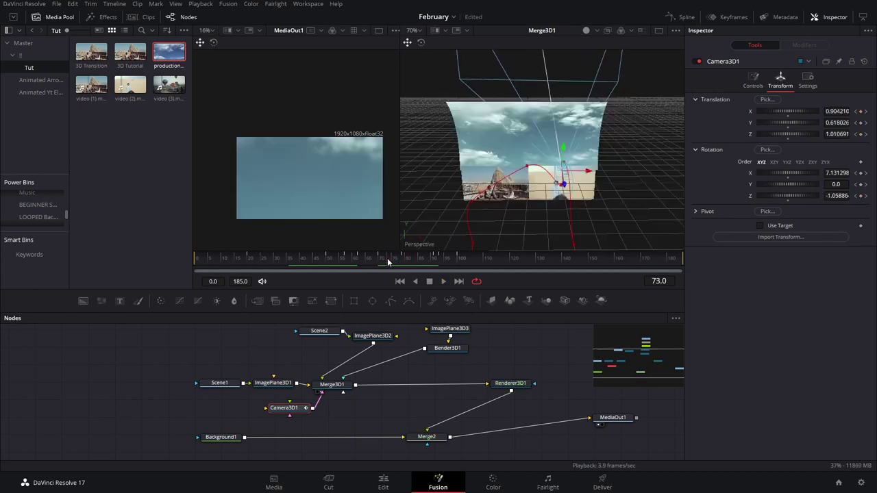
{"action": "mouse_move", "coordinate": [387, 258]}
{"action": "left_mouse_down"}
{"action": "mouse_move", "coordinate": [364, 257]}
{"action": "mouse_move", "coordinate": [380, 265]}
{"action": "left_mouse_up"}
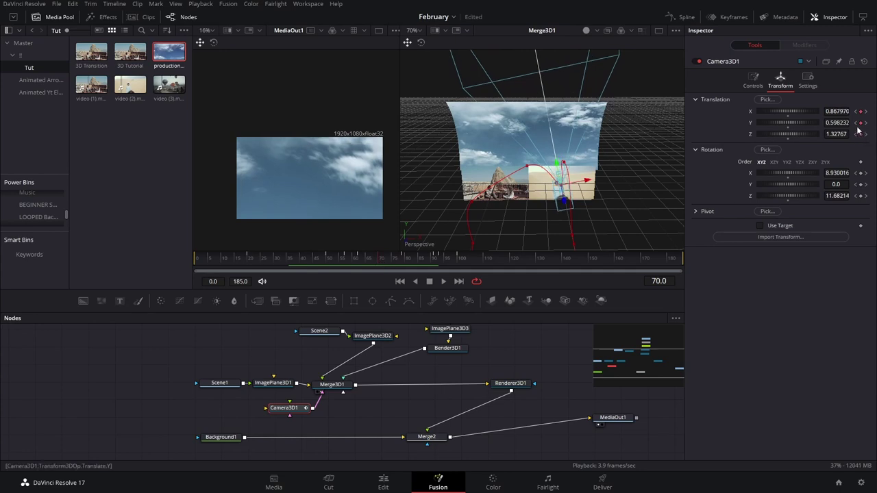
{"action": "key", "text": "space"}
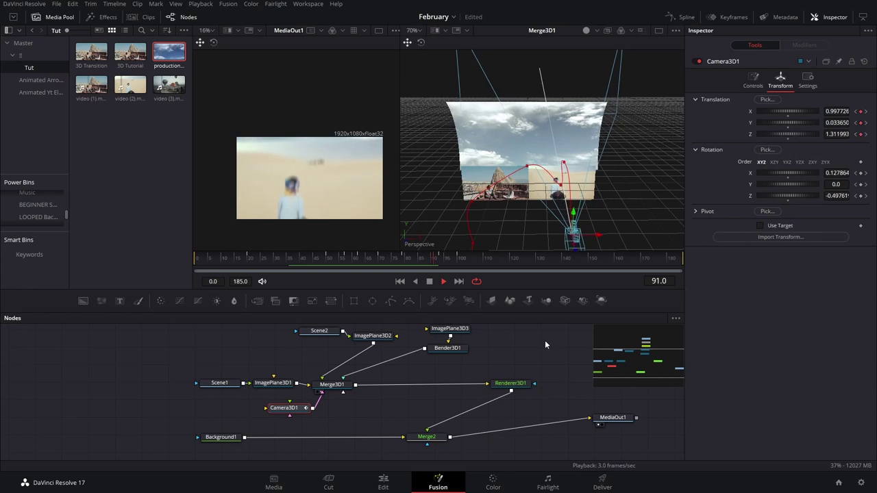
{"action": "key", "text": "space"}
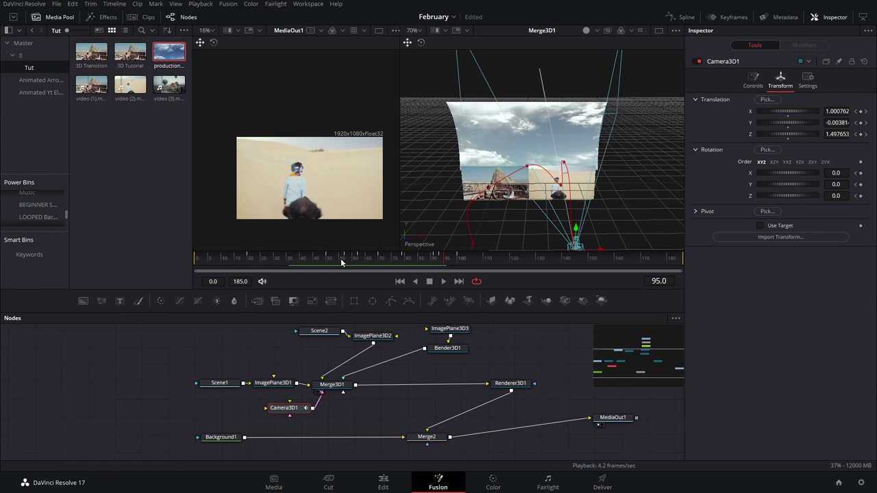
{"action": "left_click", "coordinate": [318, 259]}
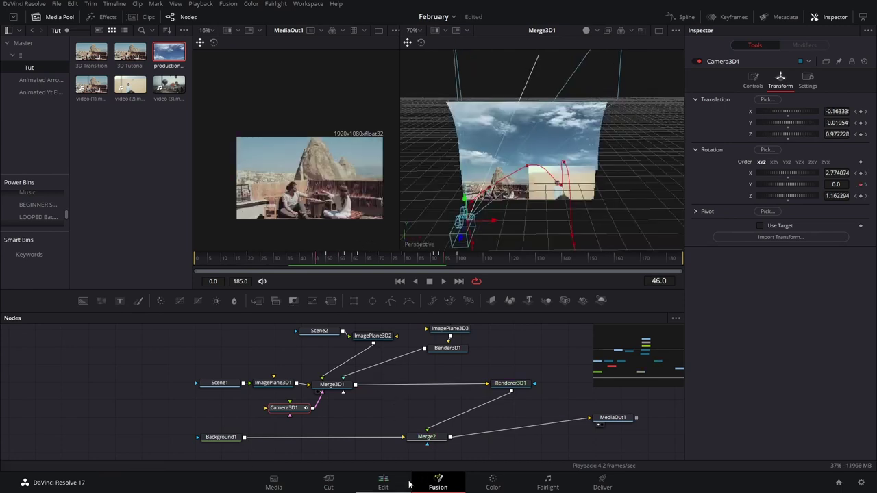